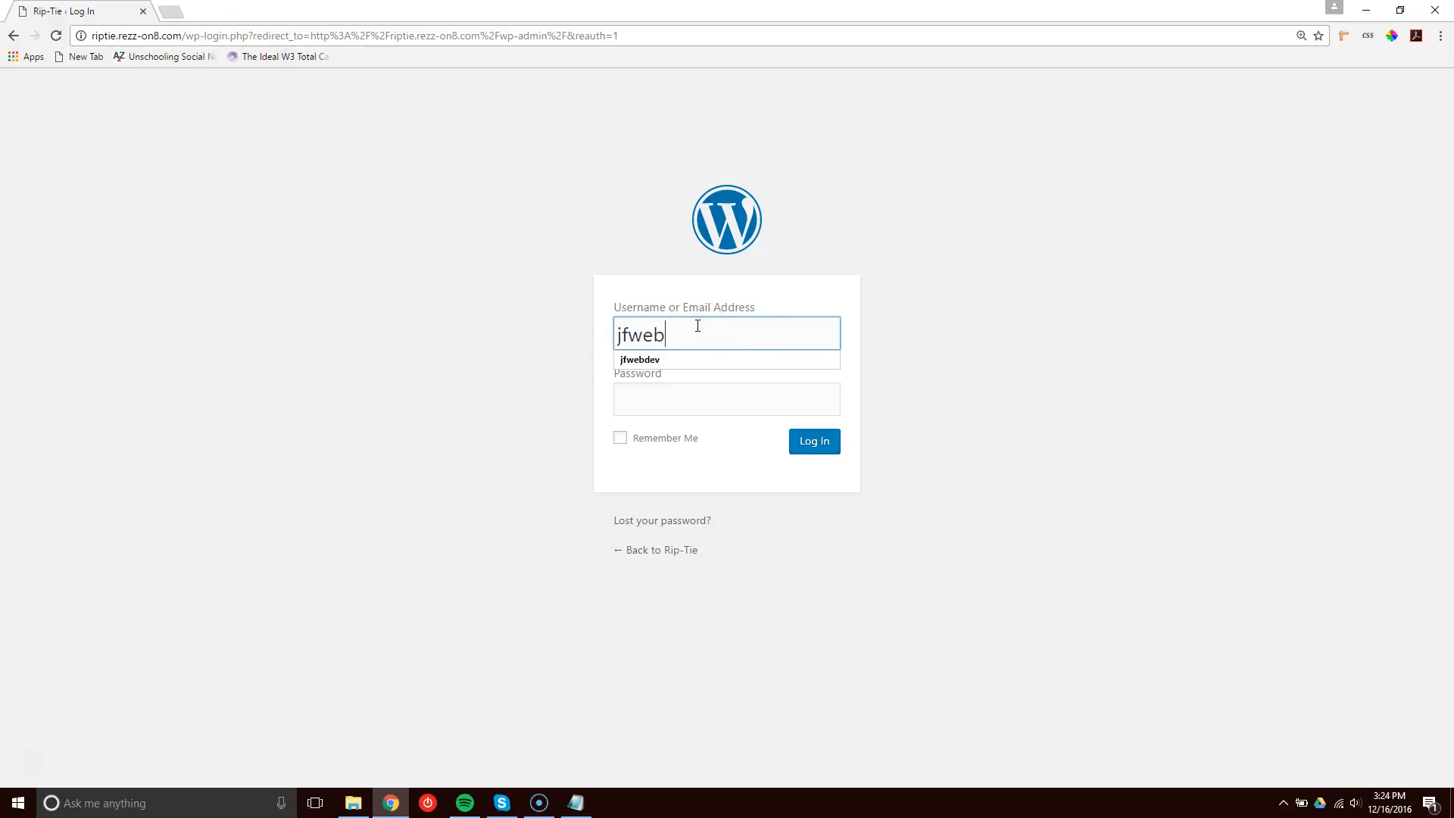
Log in to the WordPress admin with the username and the account password.
key(Tab)
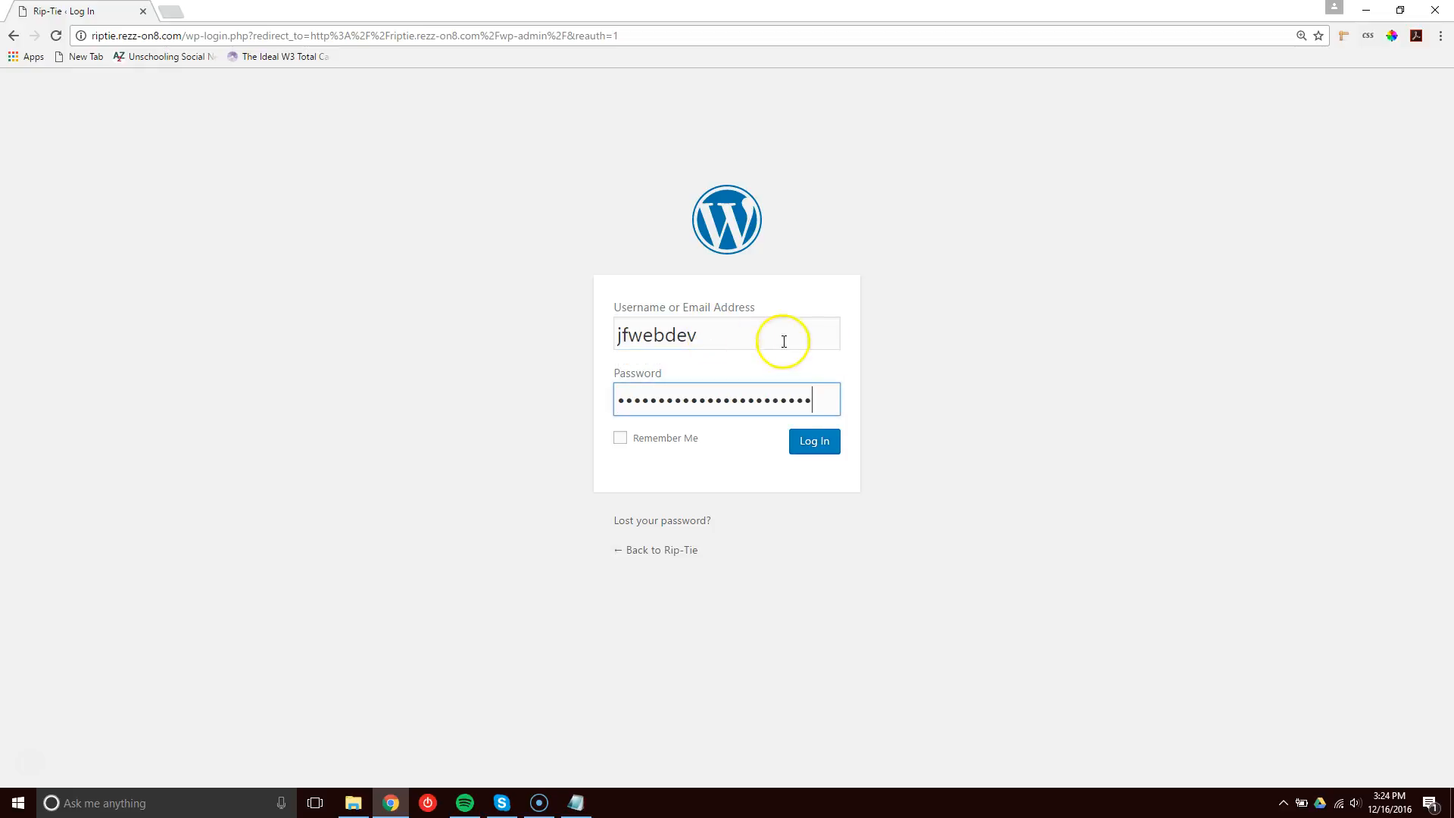
click(810, 443)
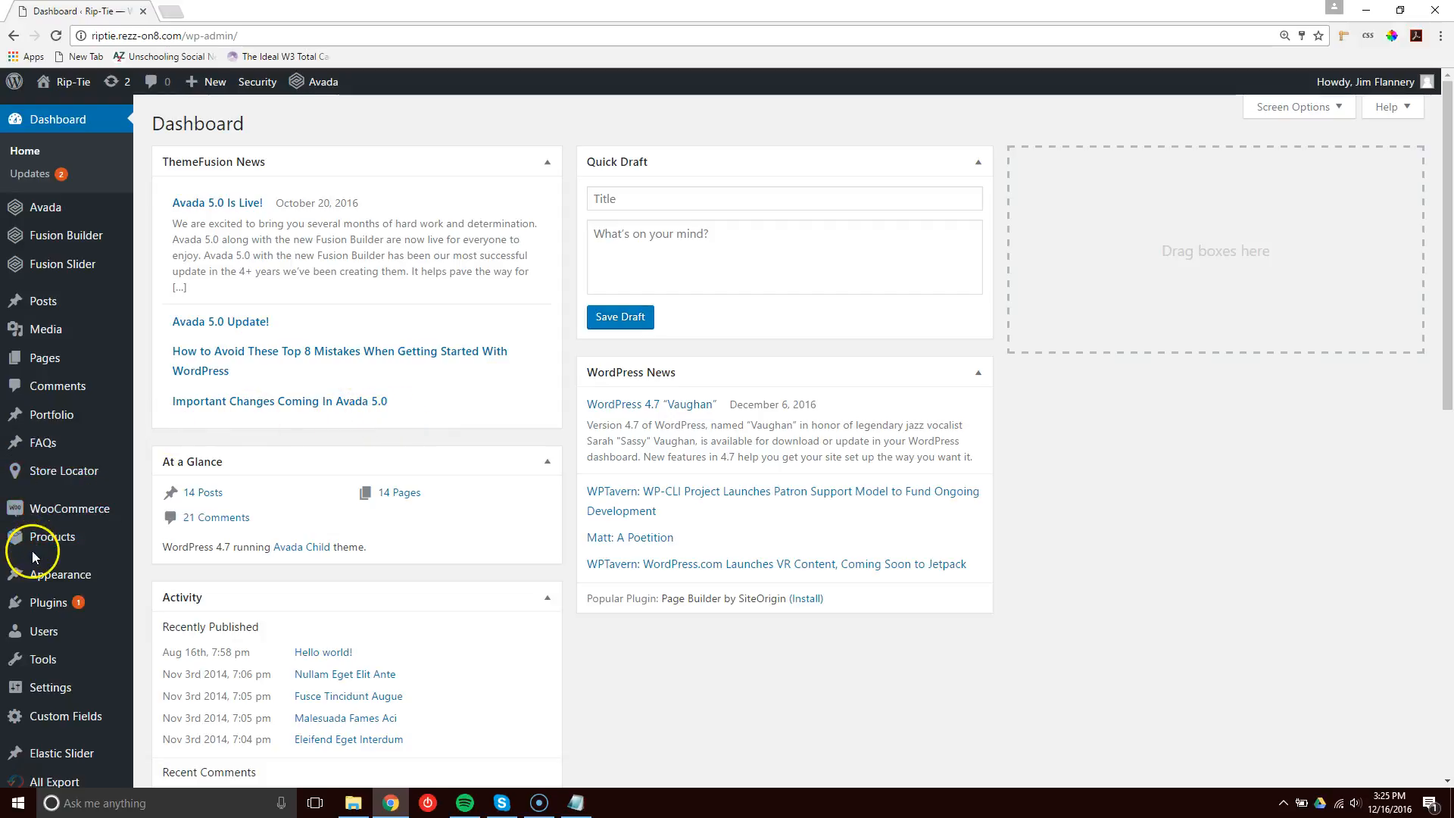
Open the Products list and filter it by the Rip-Tie Premium category.
mouse_move(59, 521)
mouse_move(47, 546)
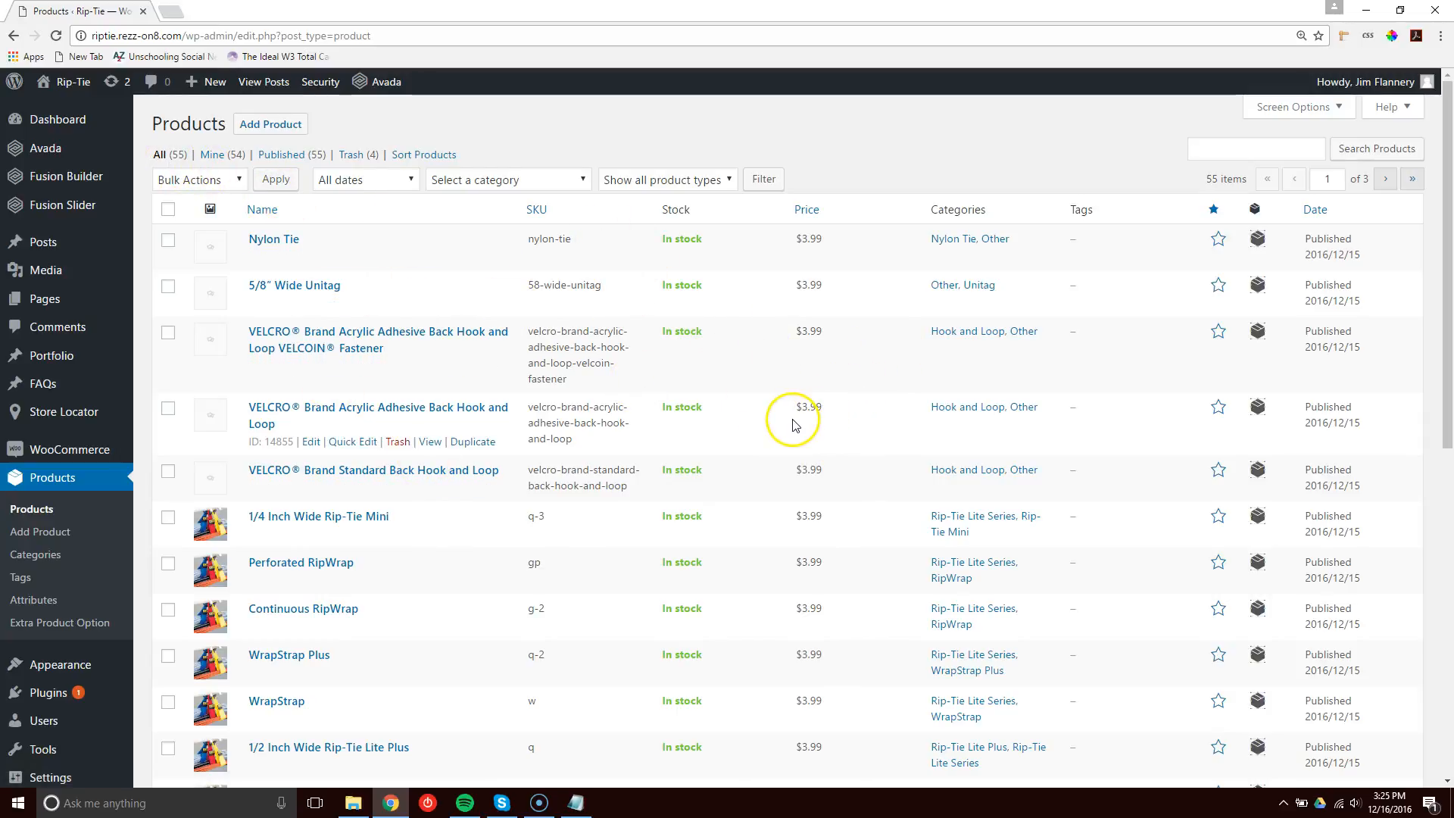
scroll(772, 443, down, 8)
scroll(772, 454, up, 8)
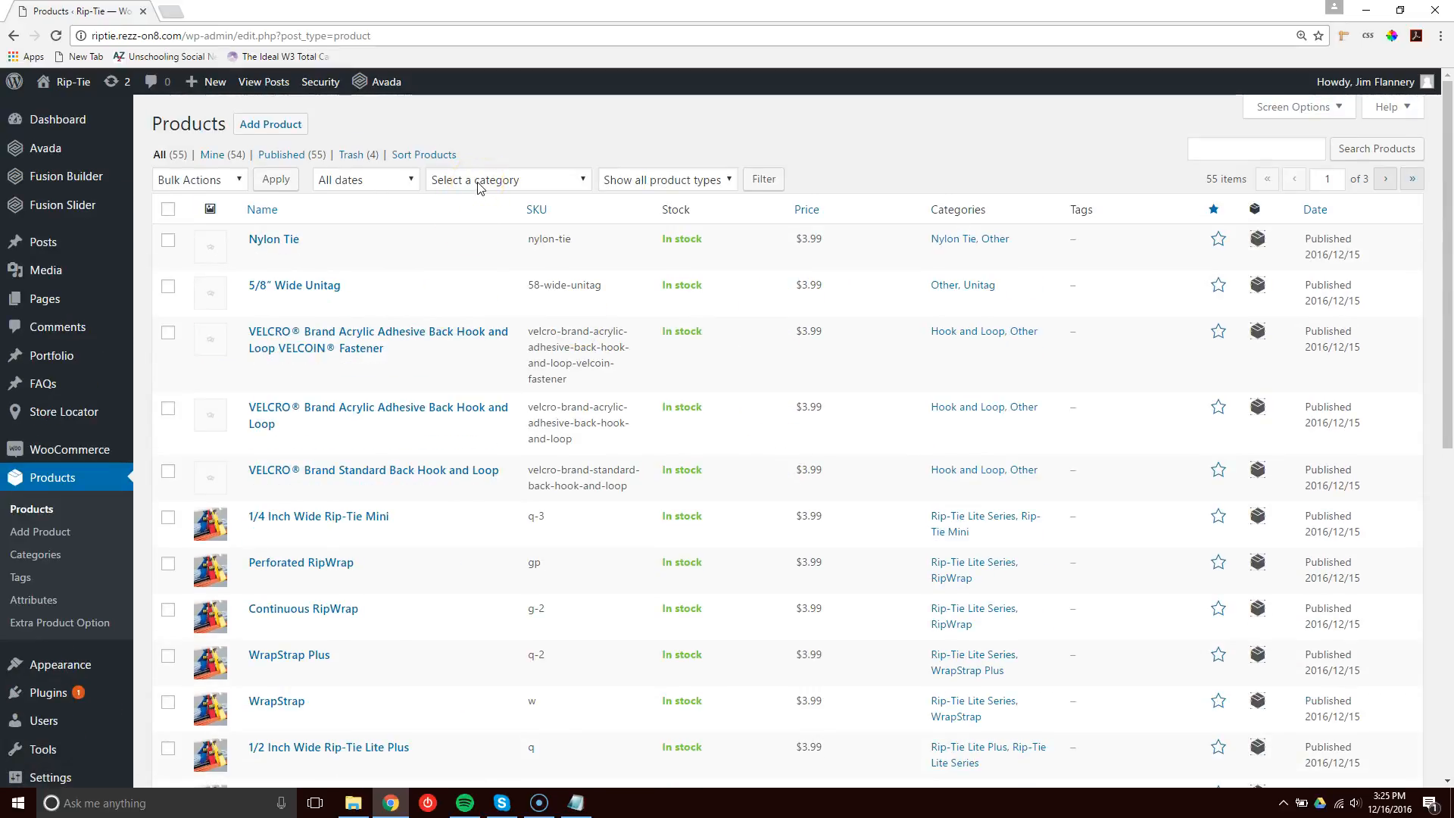
click(580, 184)
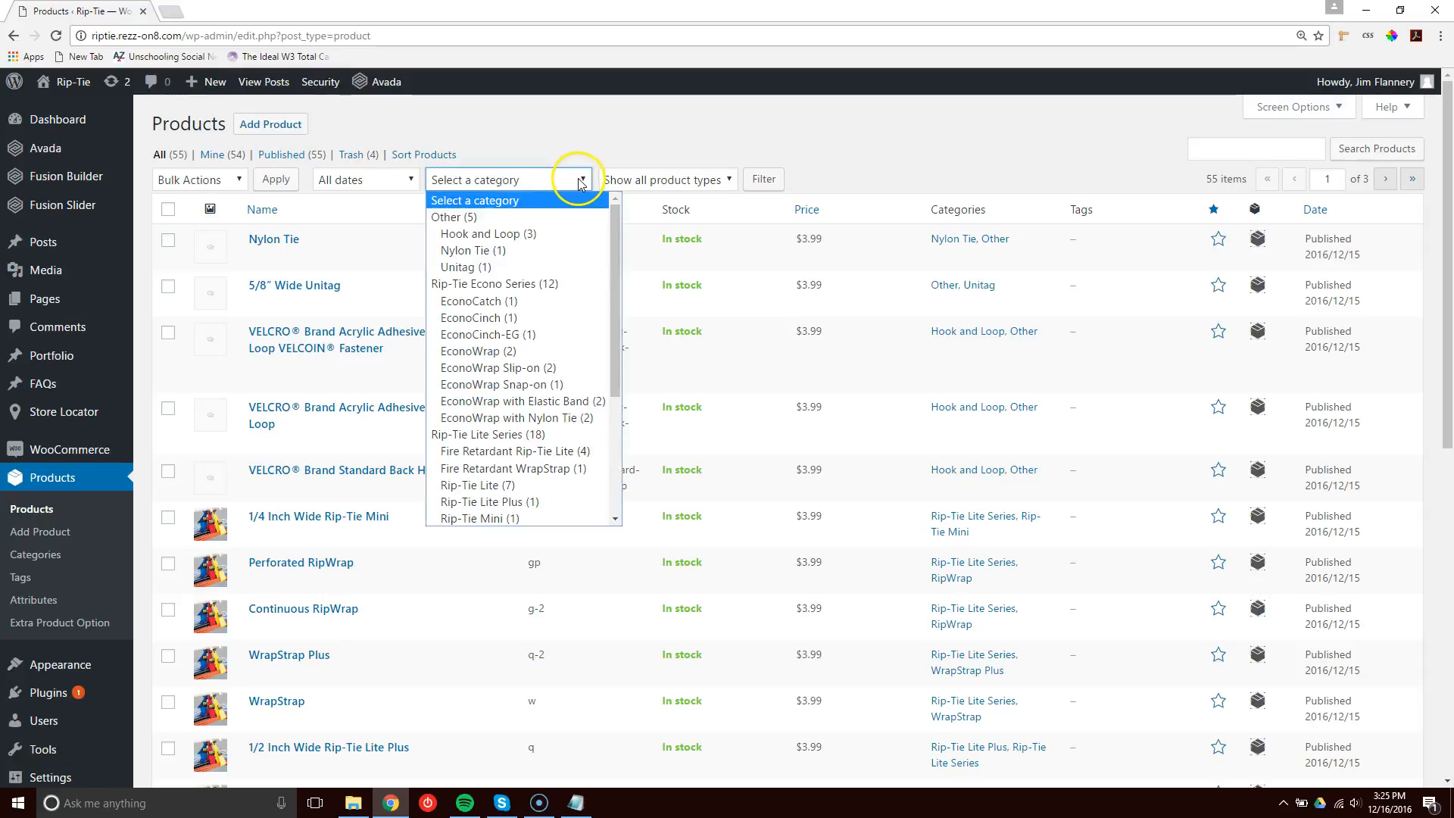
drag(615, 216, 632, 380)
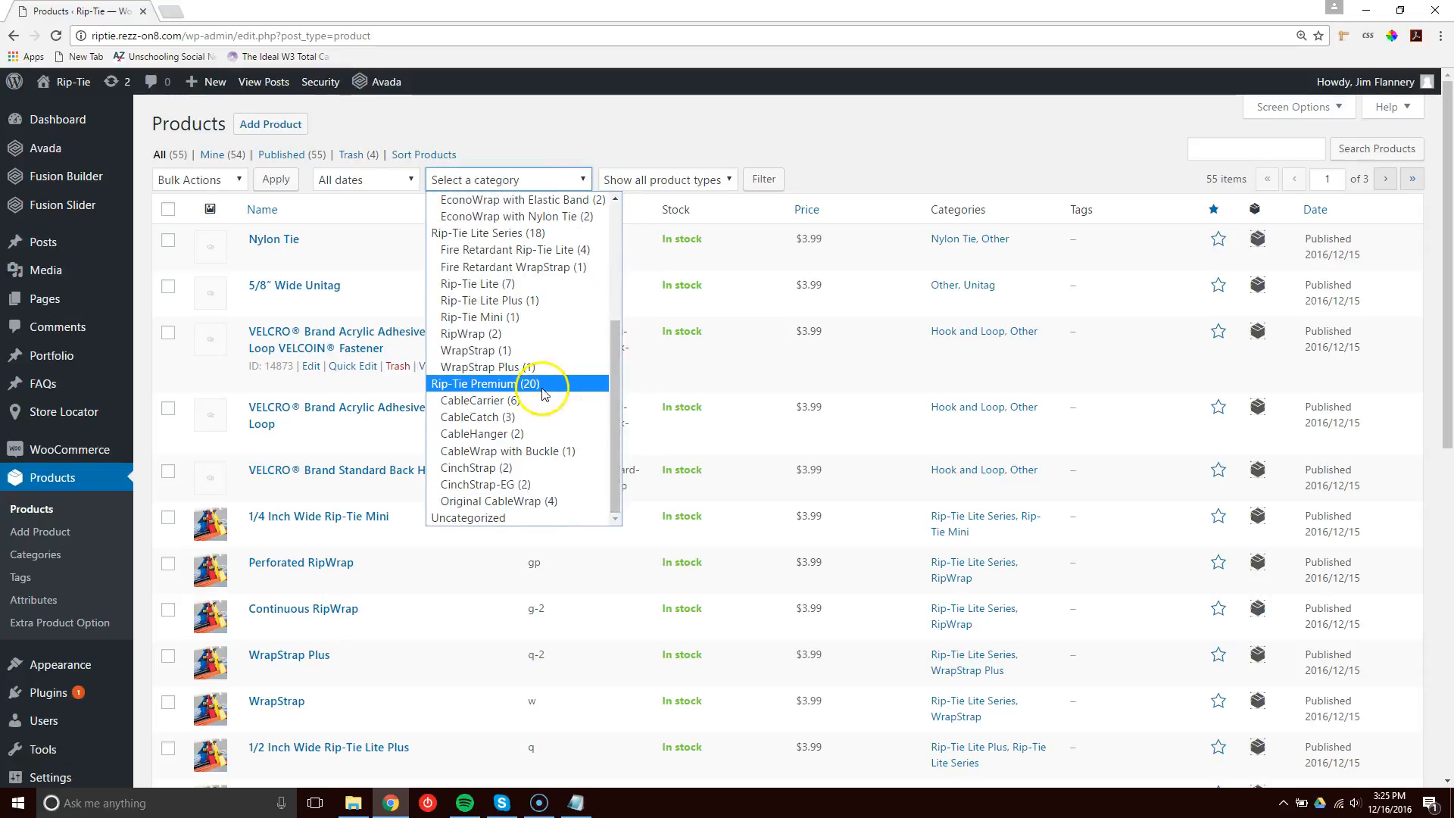
click(497, 384)
click(765, 181)
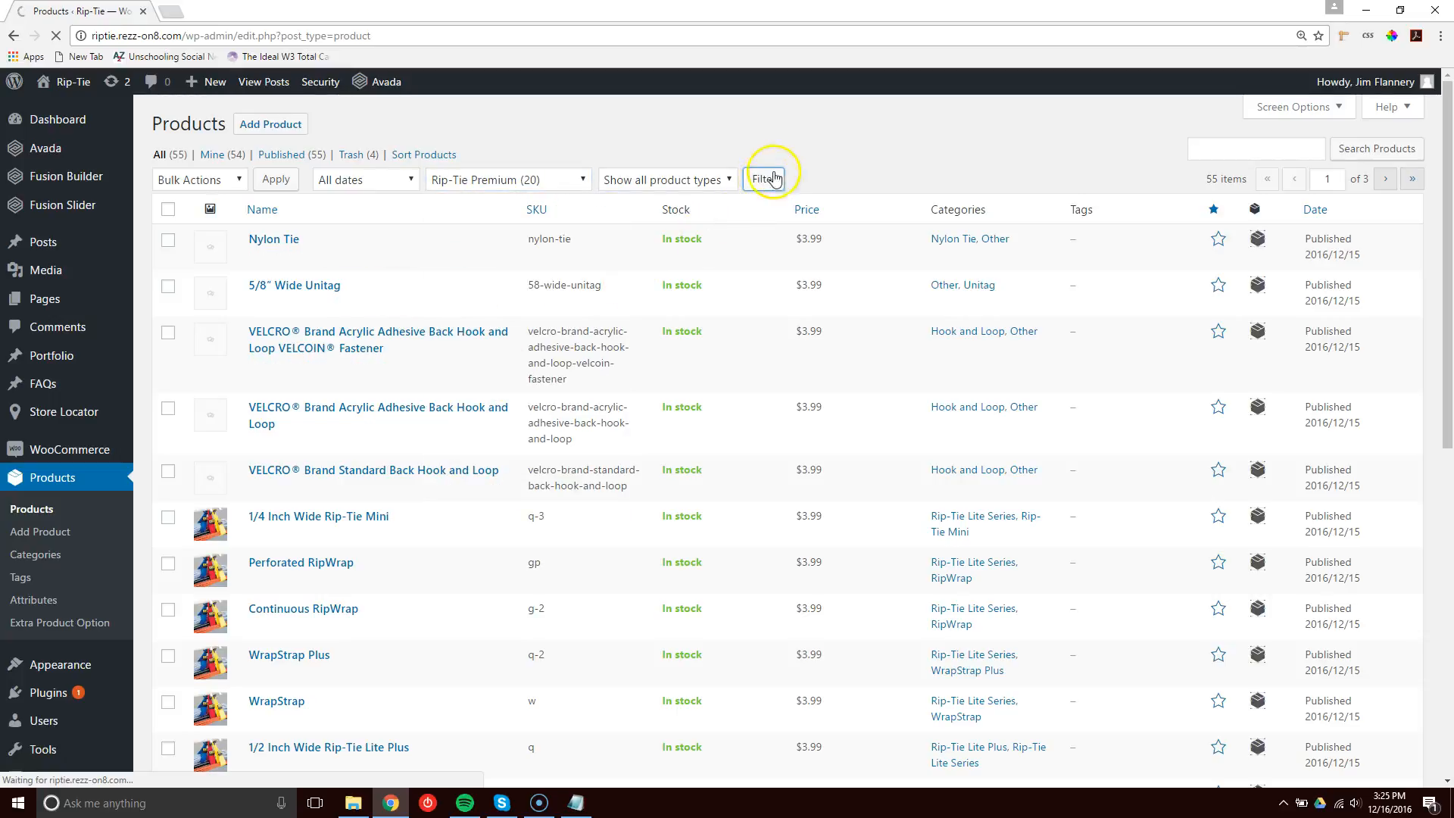
Filter the product list by the Original CableWrap category instead.
click(583, 180)
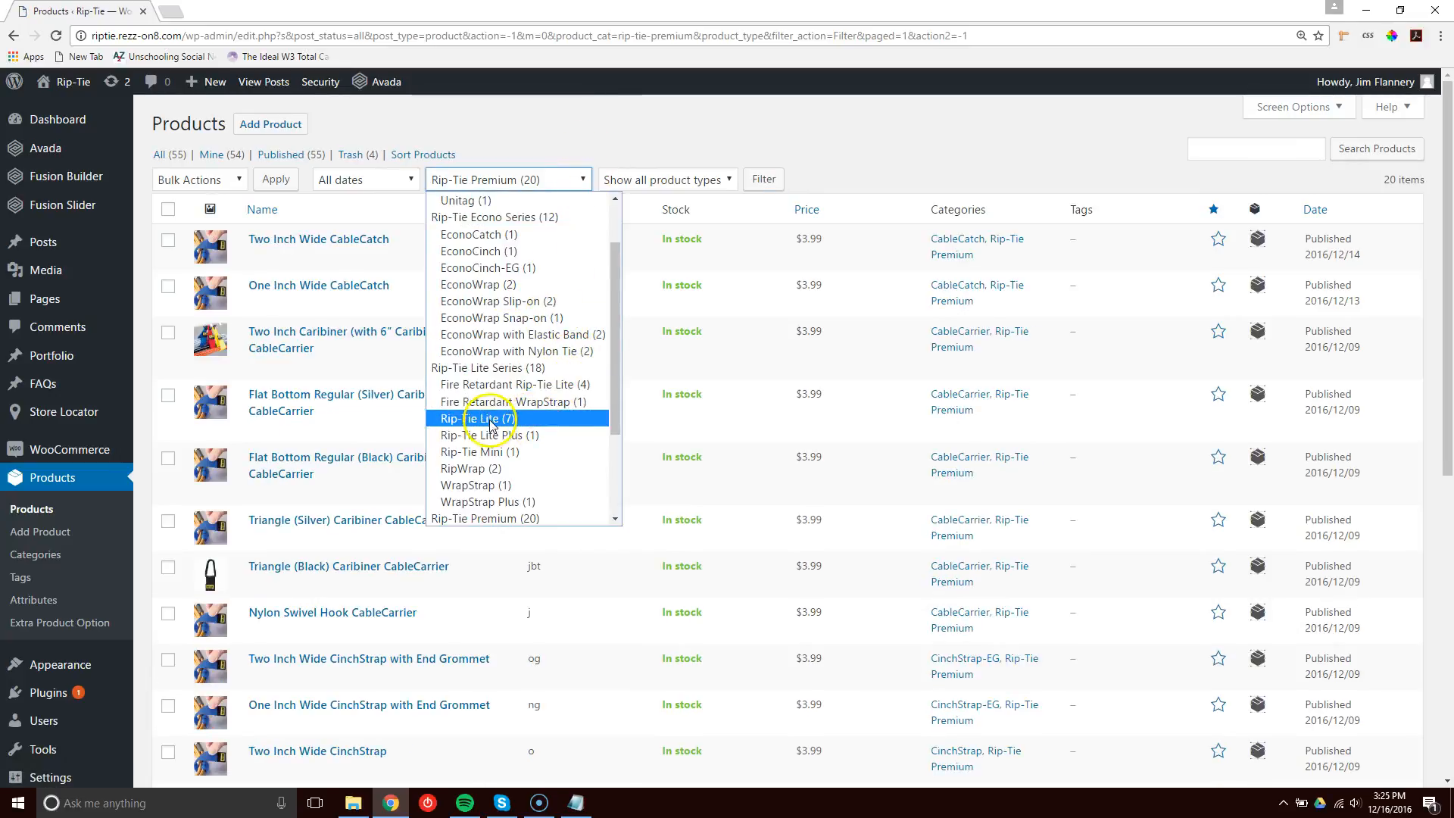
scroll(496, 425, down, 3)
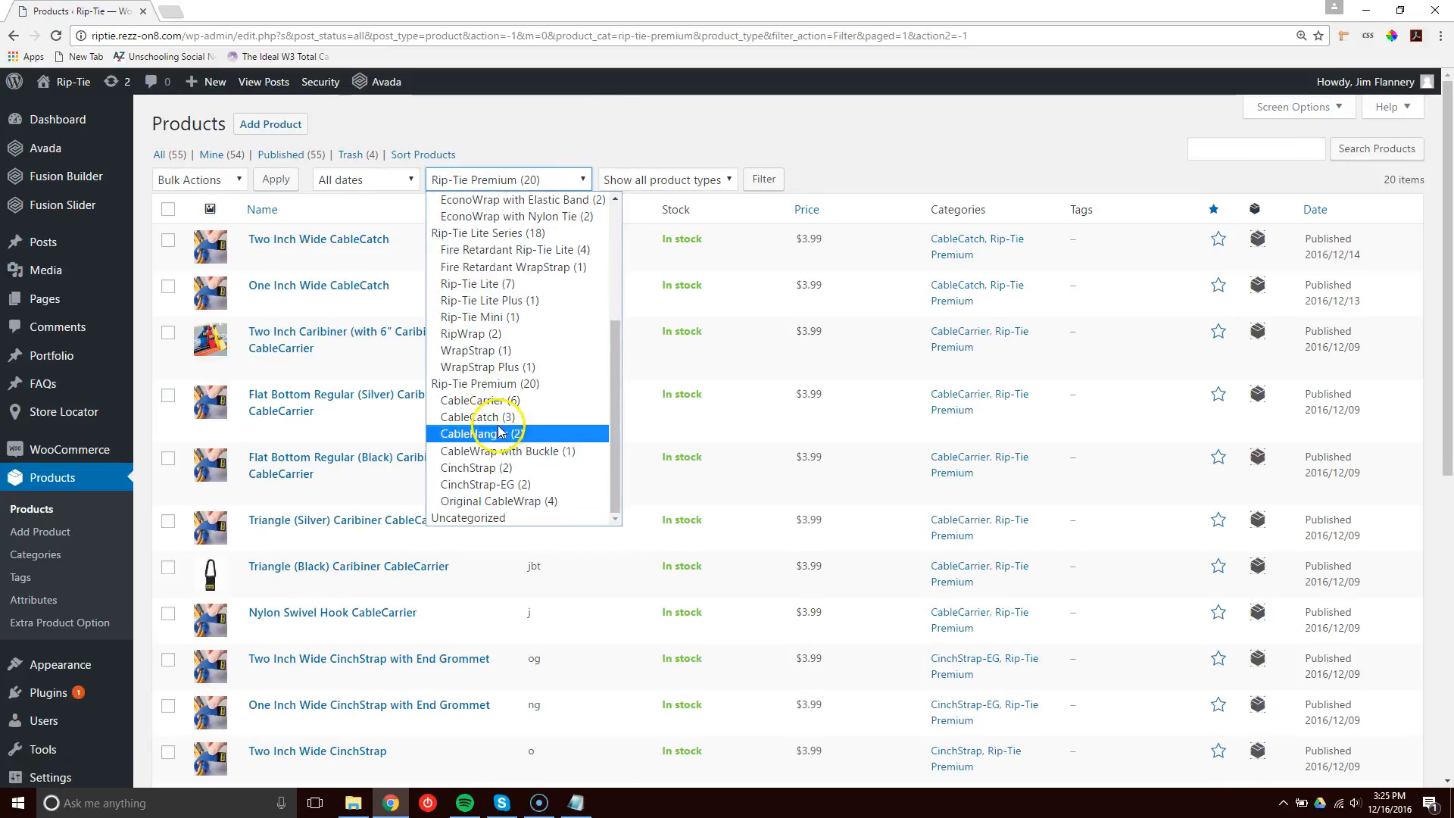
click(503, 501)
click(763, 179)
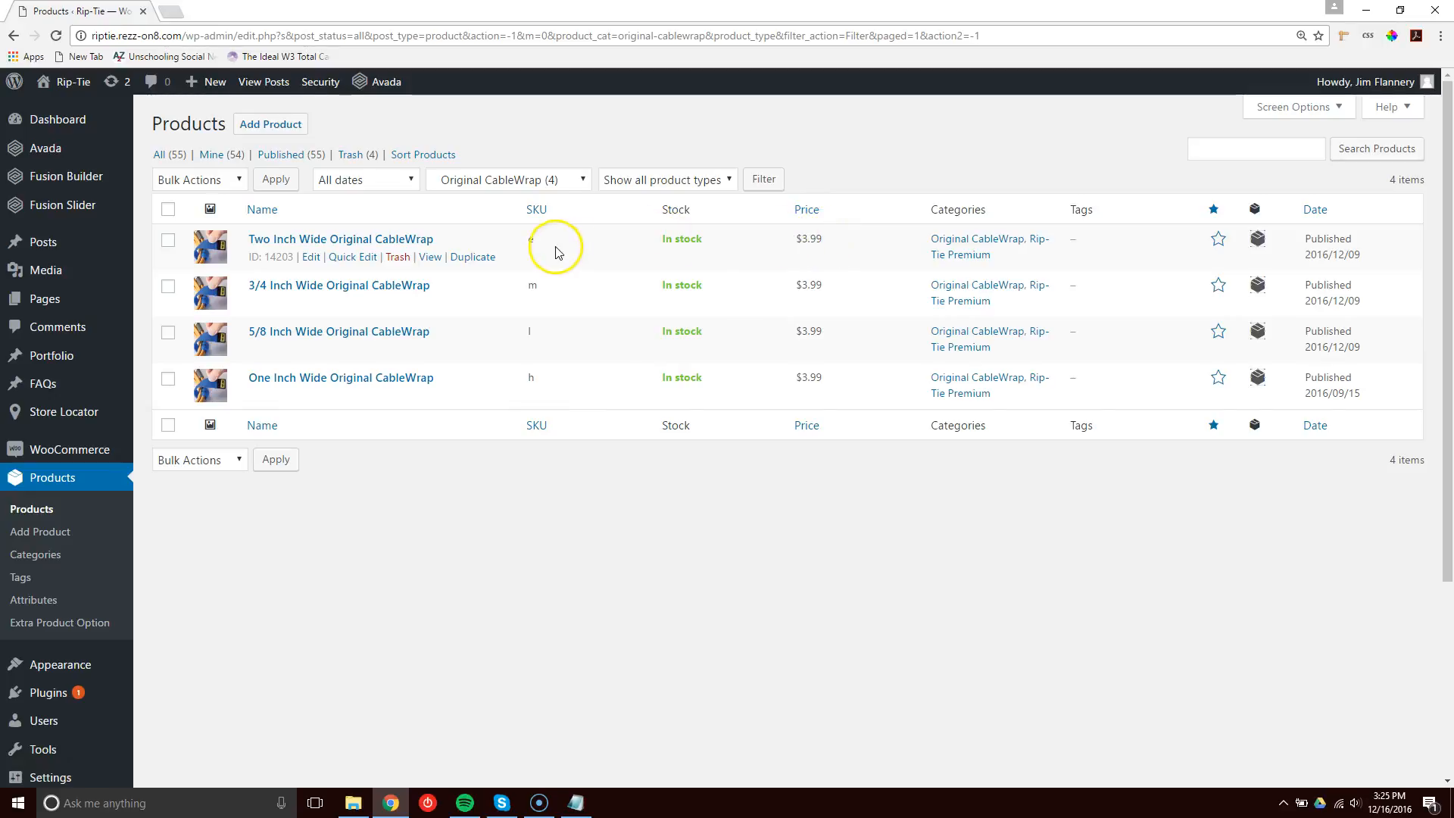
Open the Two Inch Wide Original CableWrap product for editing.
click(533, 285)
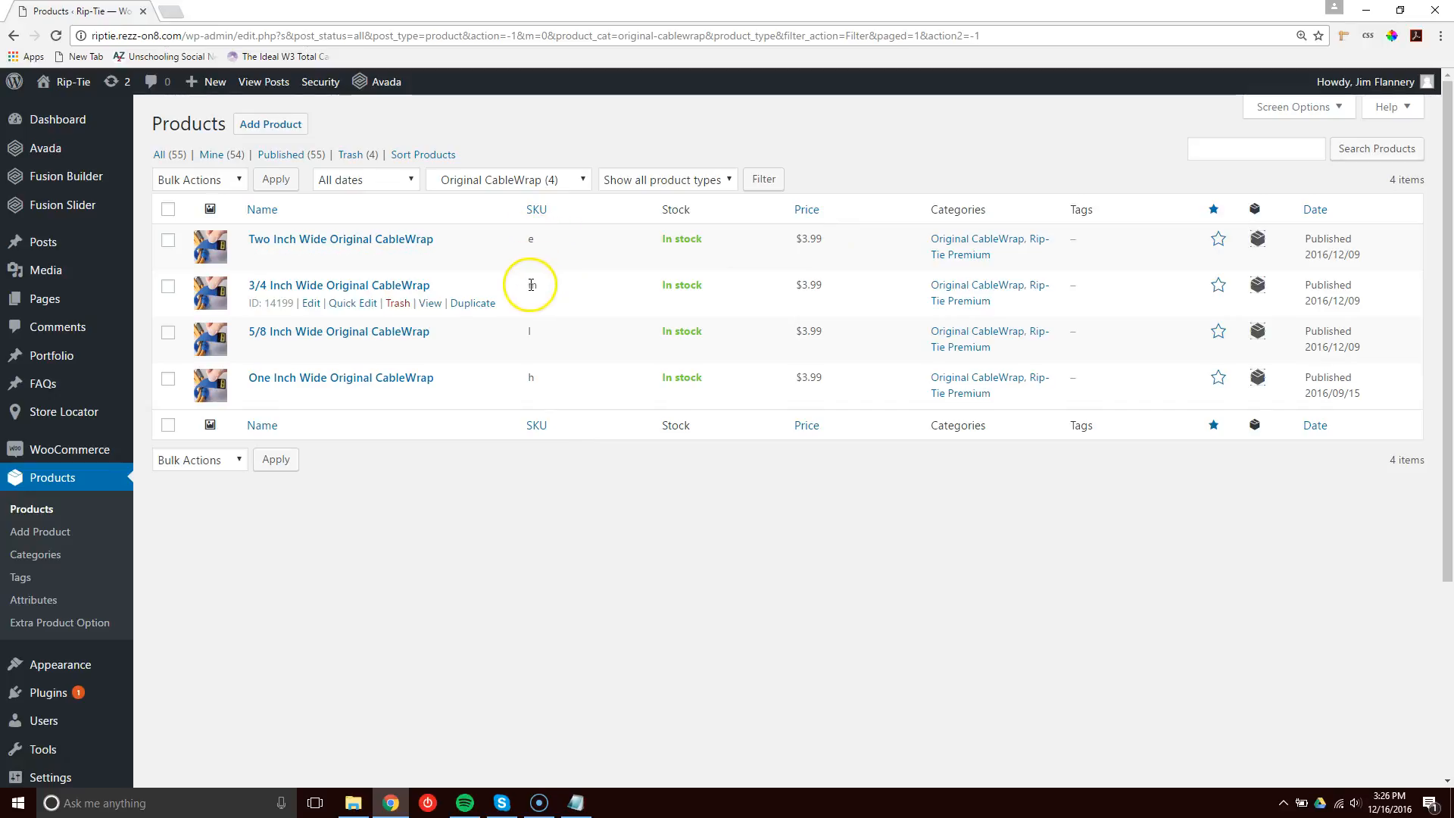
double_click(532, 285)
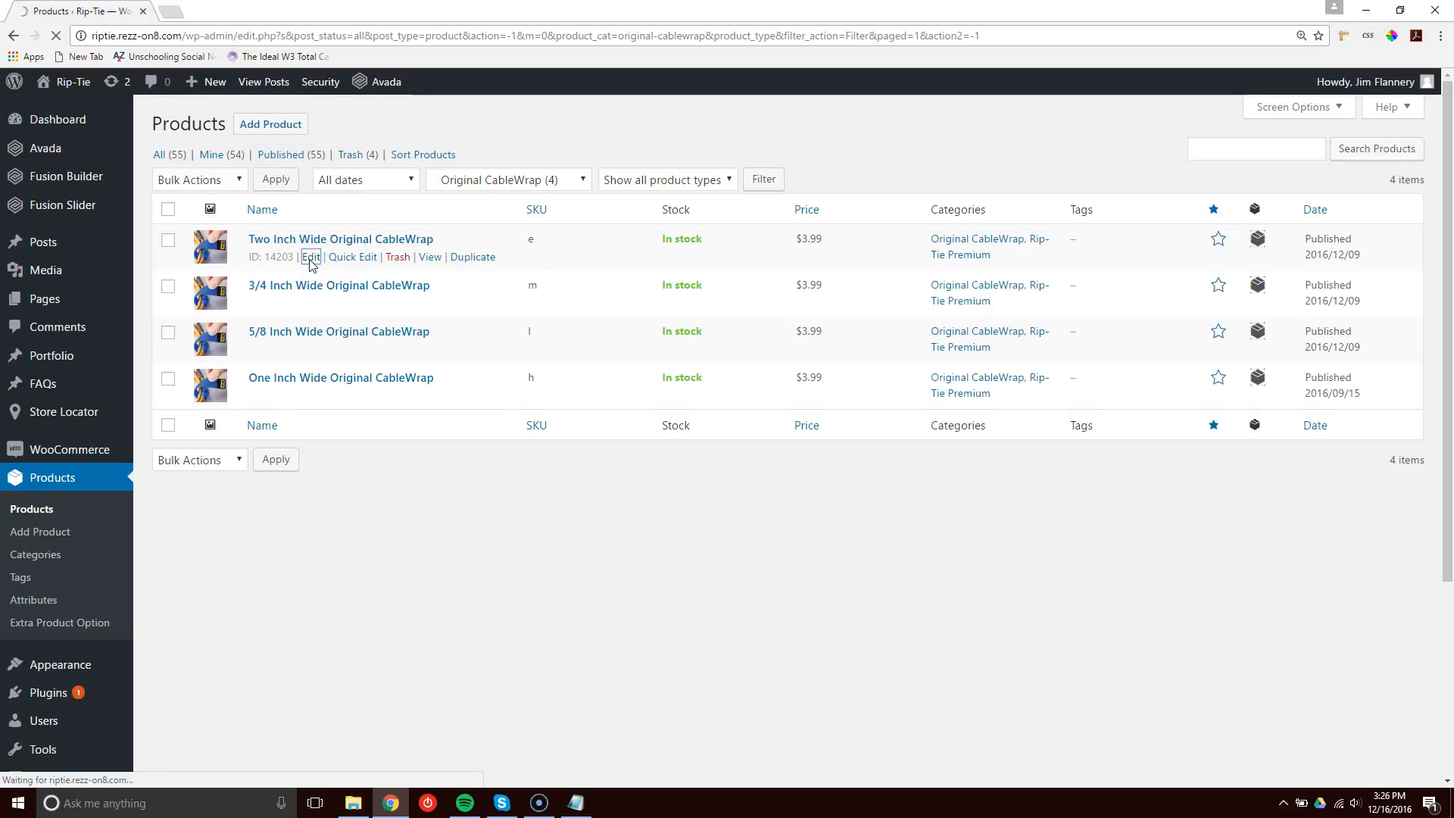
click(310, 260)
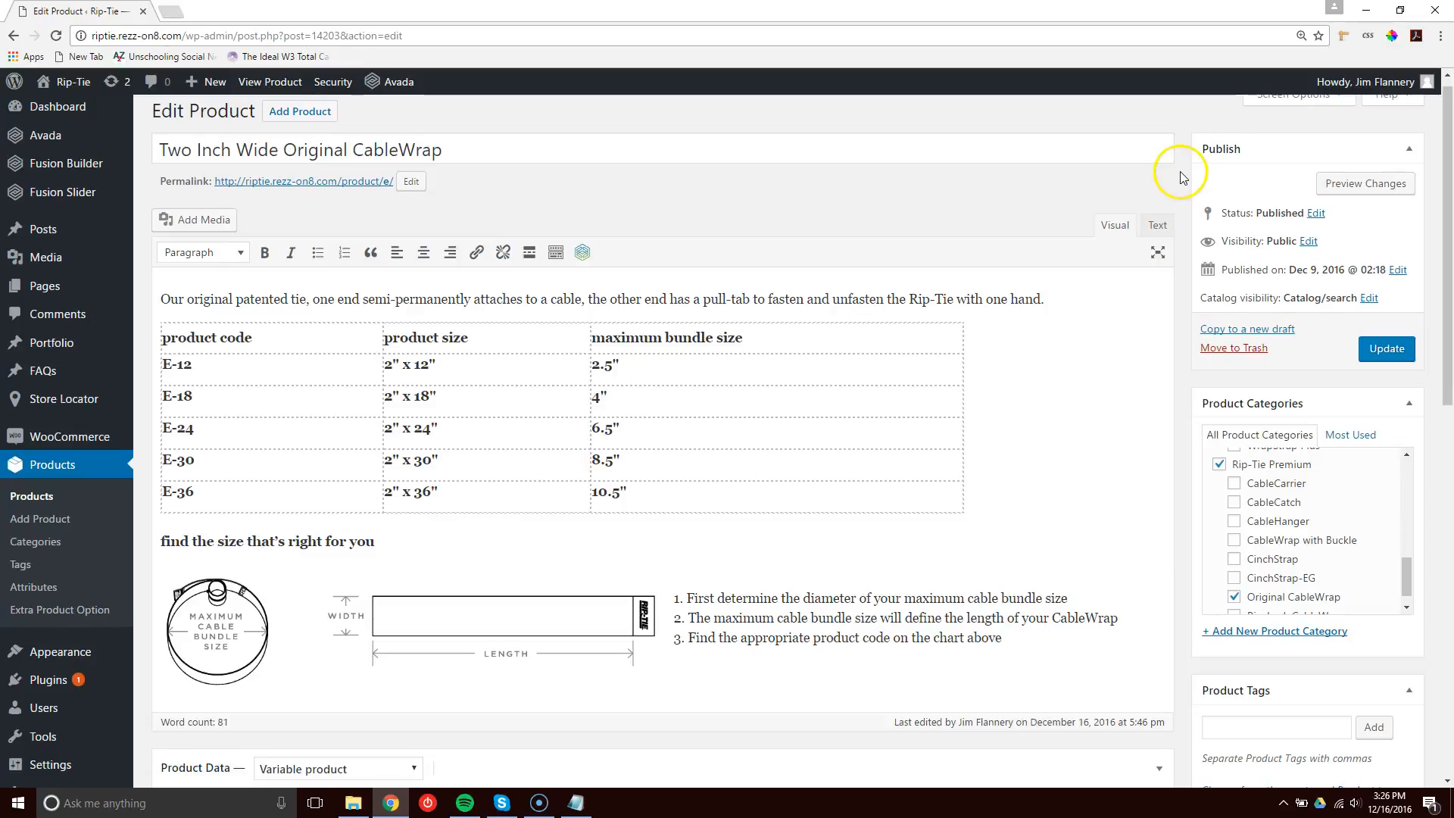
Review the product description in the editor, then open the live product page from its permalink and review it.
scroll(833, 242, down, 1)
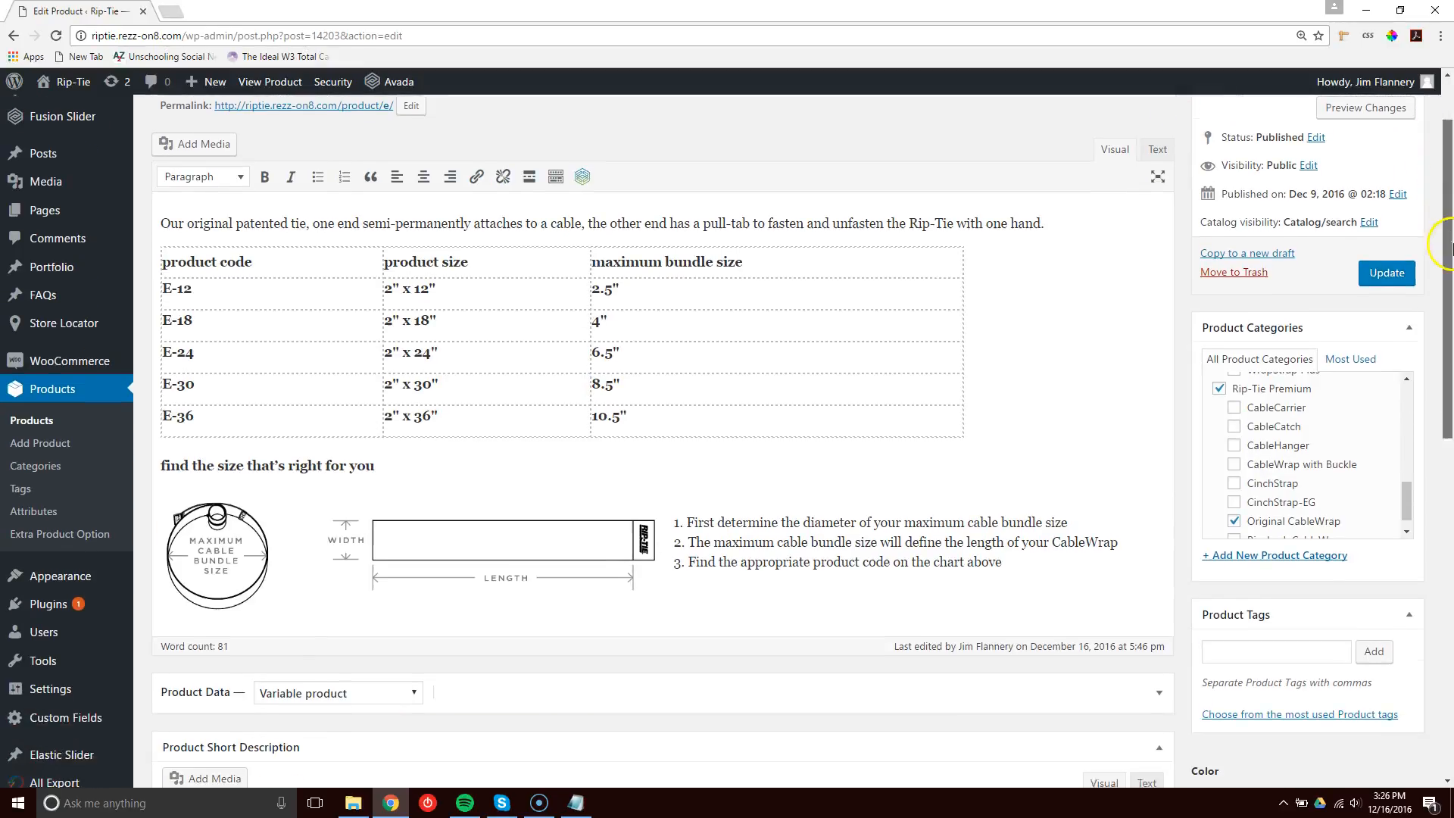
drag(159, 219, 1045, 568)
click(477, 295)
scroll(407, 214, up, 1)
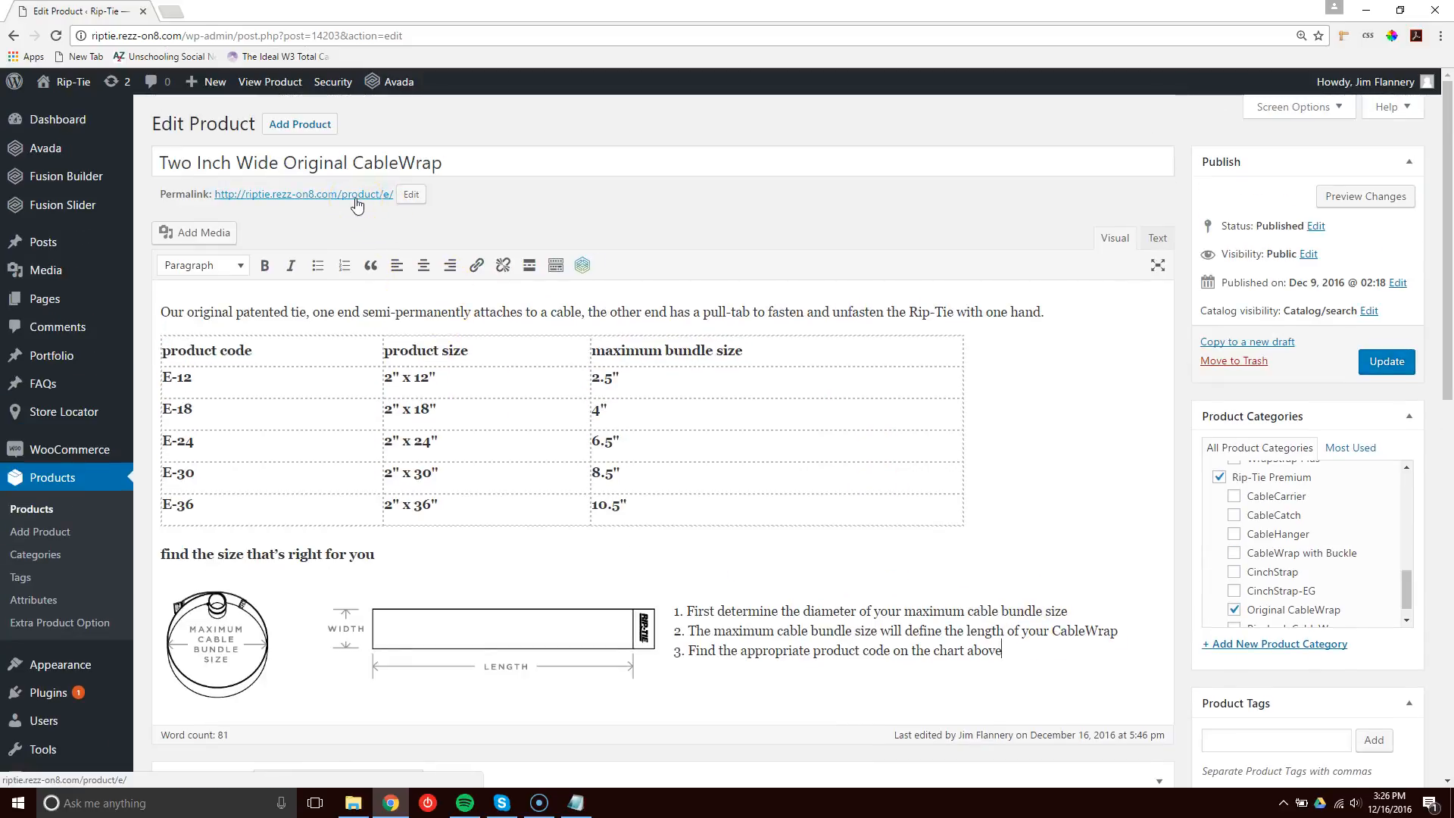
ctrl+click(356, 195)
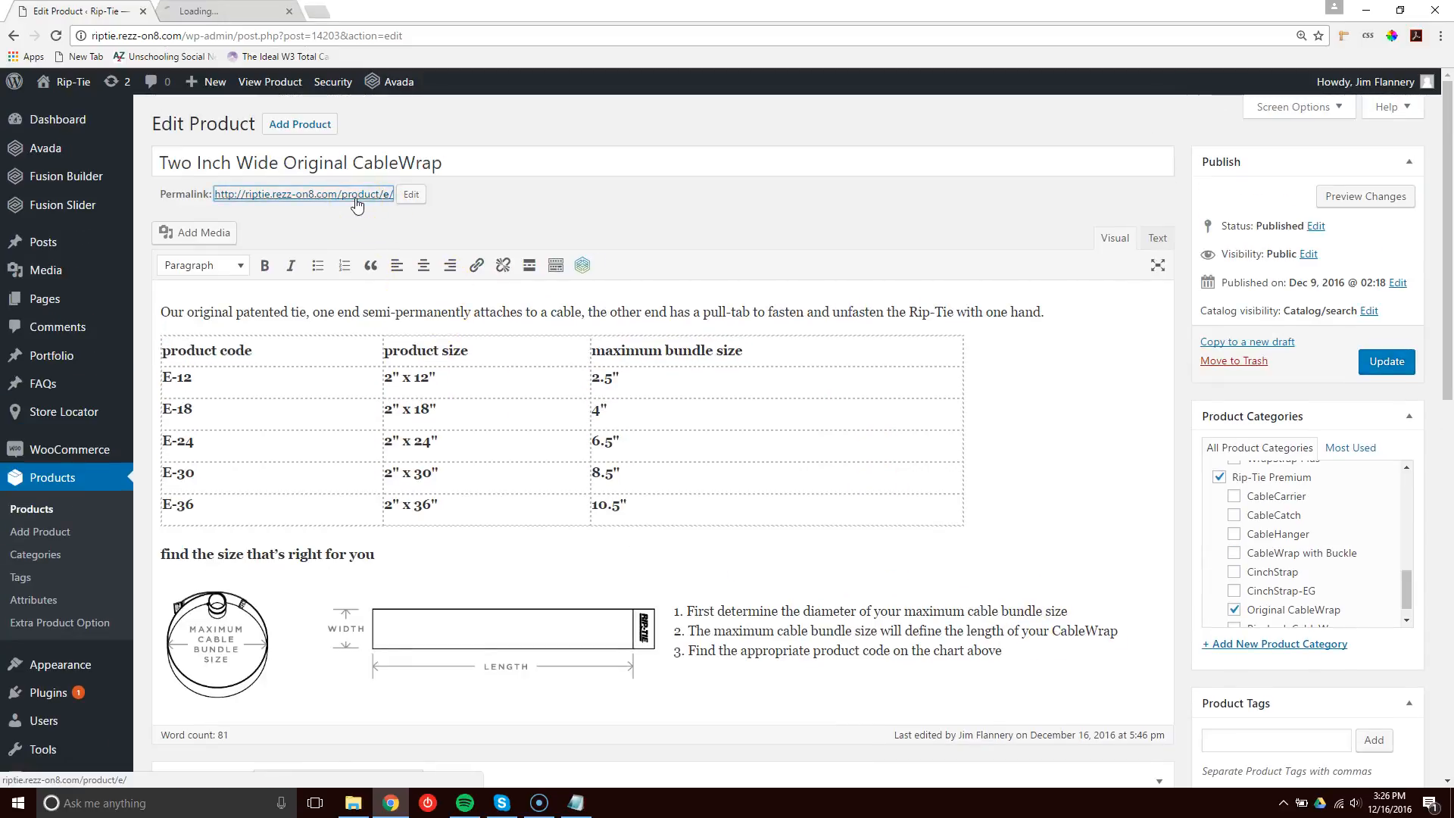
click(212, 11)
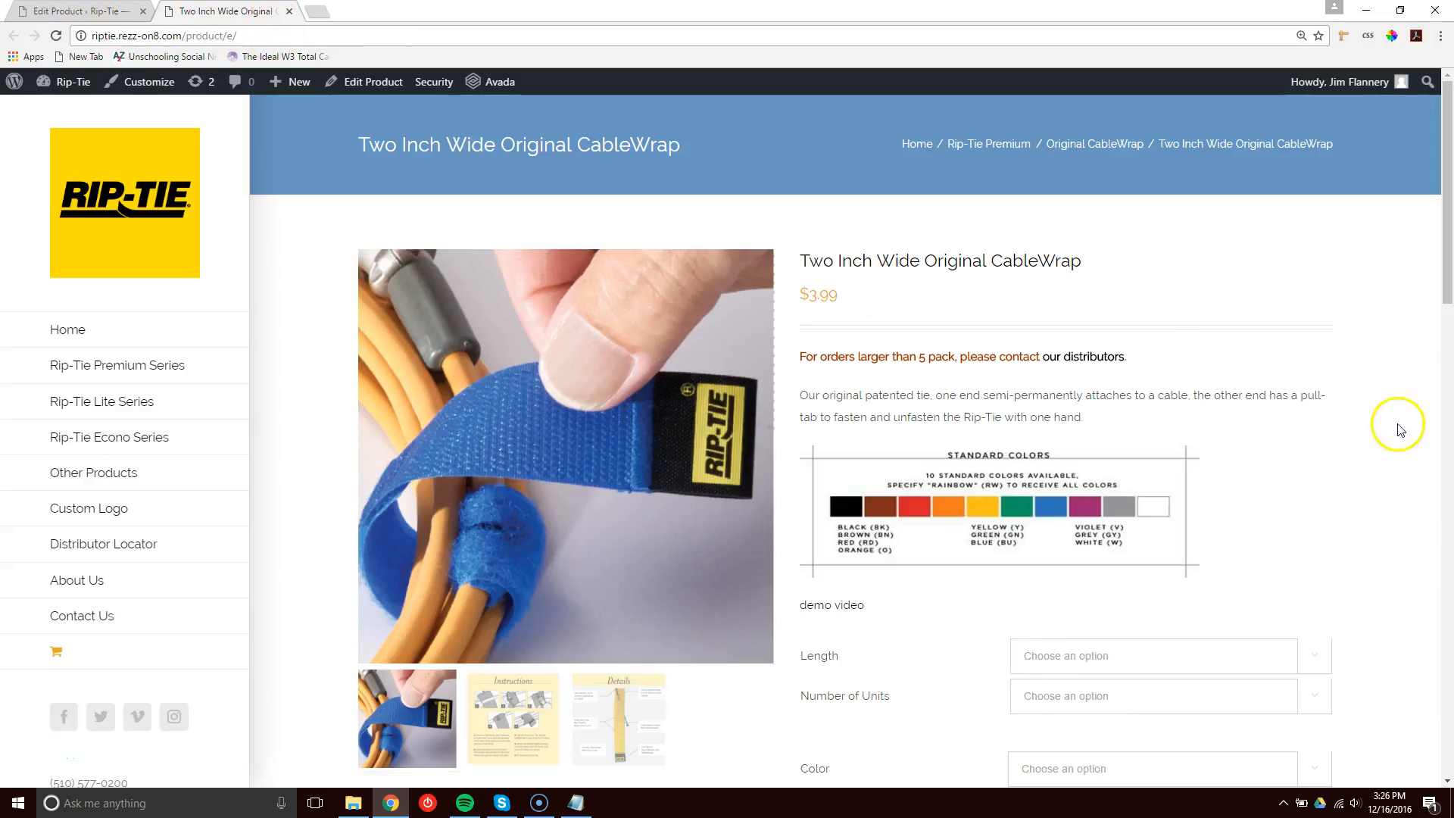
scroll(1393, 432, down, 5)
scroll(1393, 432, down, 5)
scroll(883, 526, down, 2)
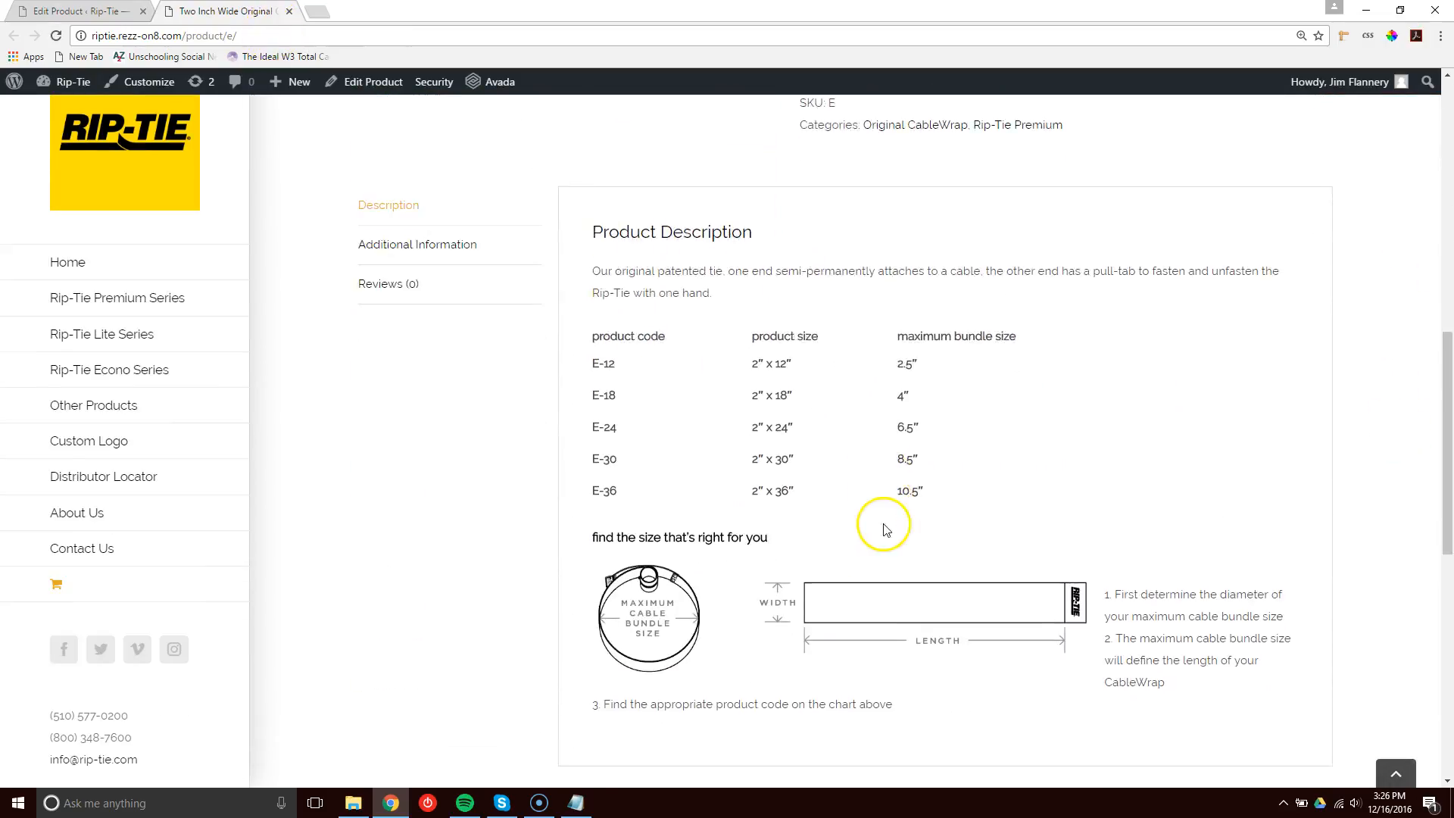
scroll(885, 530, up, 2)
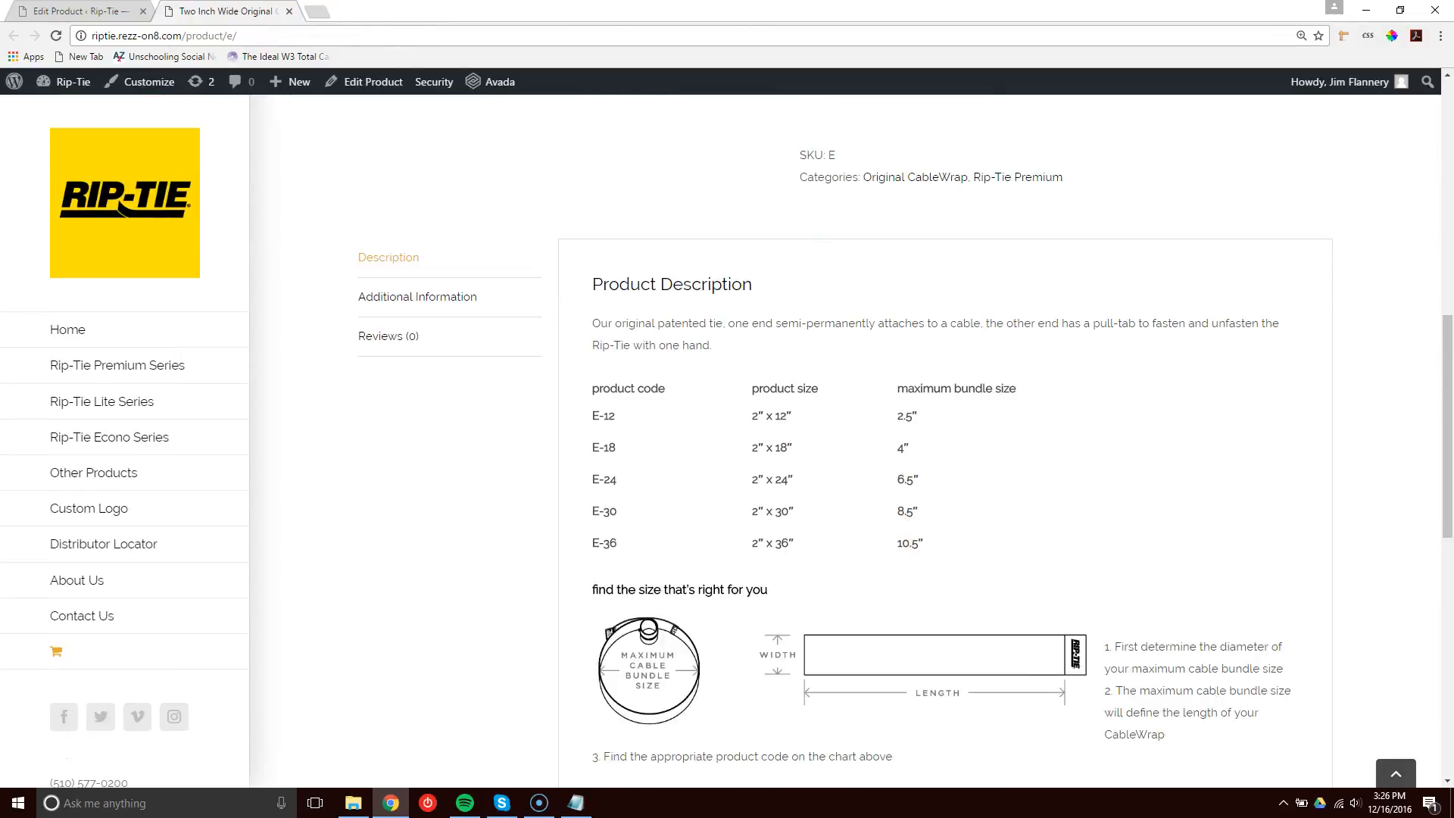
Compare the editor's product description with the summary and description sections of the live product page.
key(ctrl+shift+Tab)
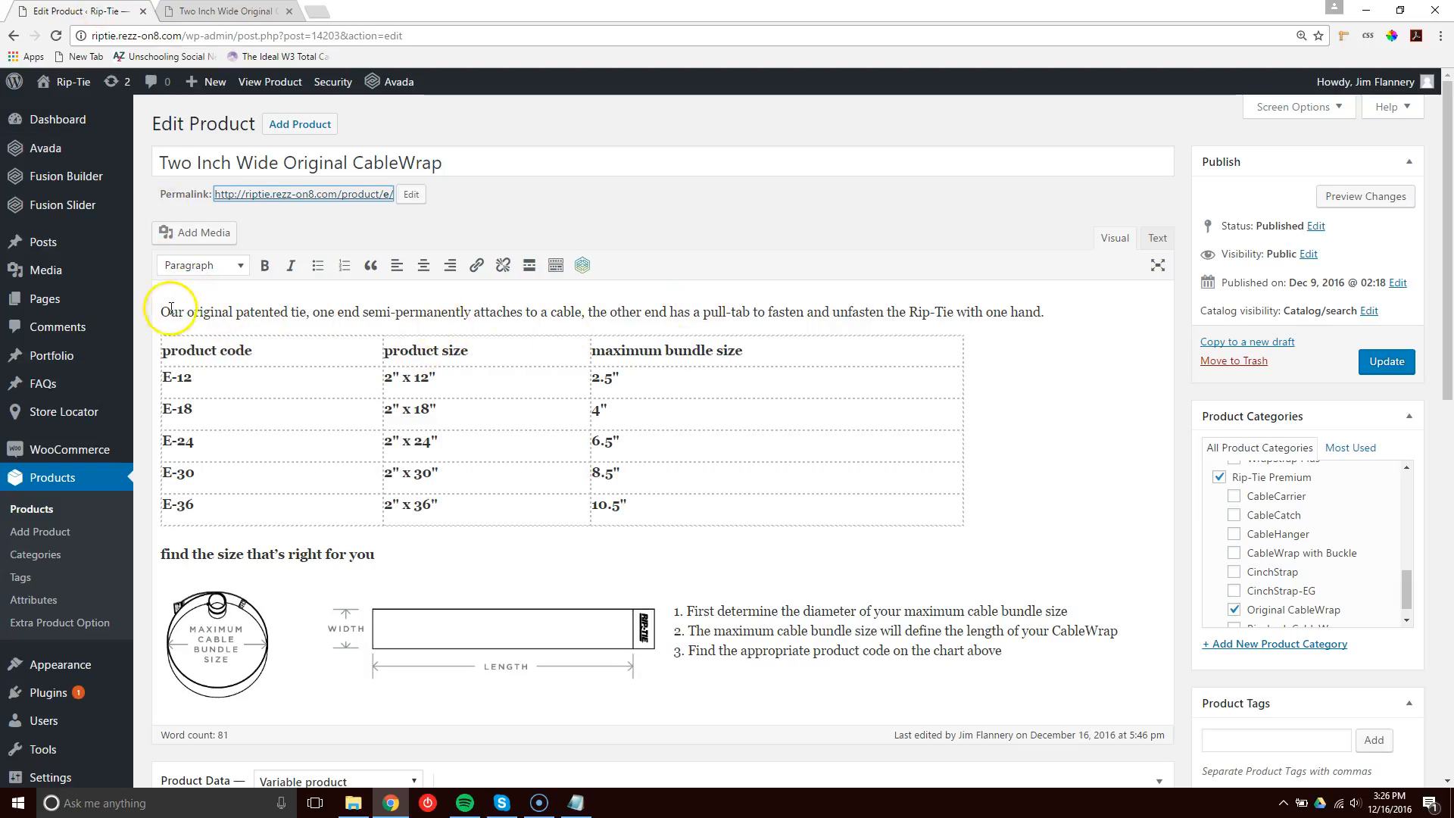
drag(261, 309, 1132, 701)
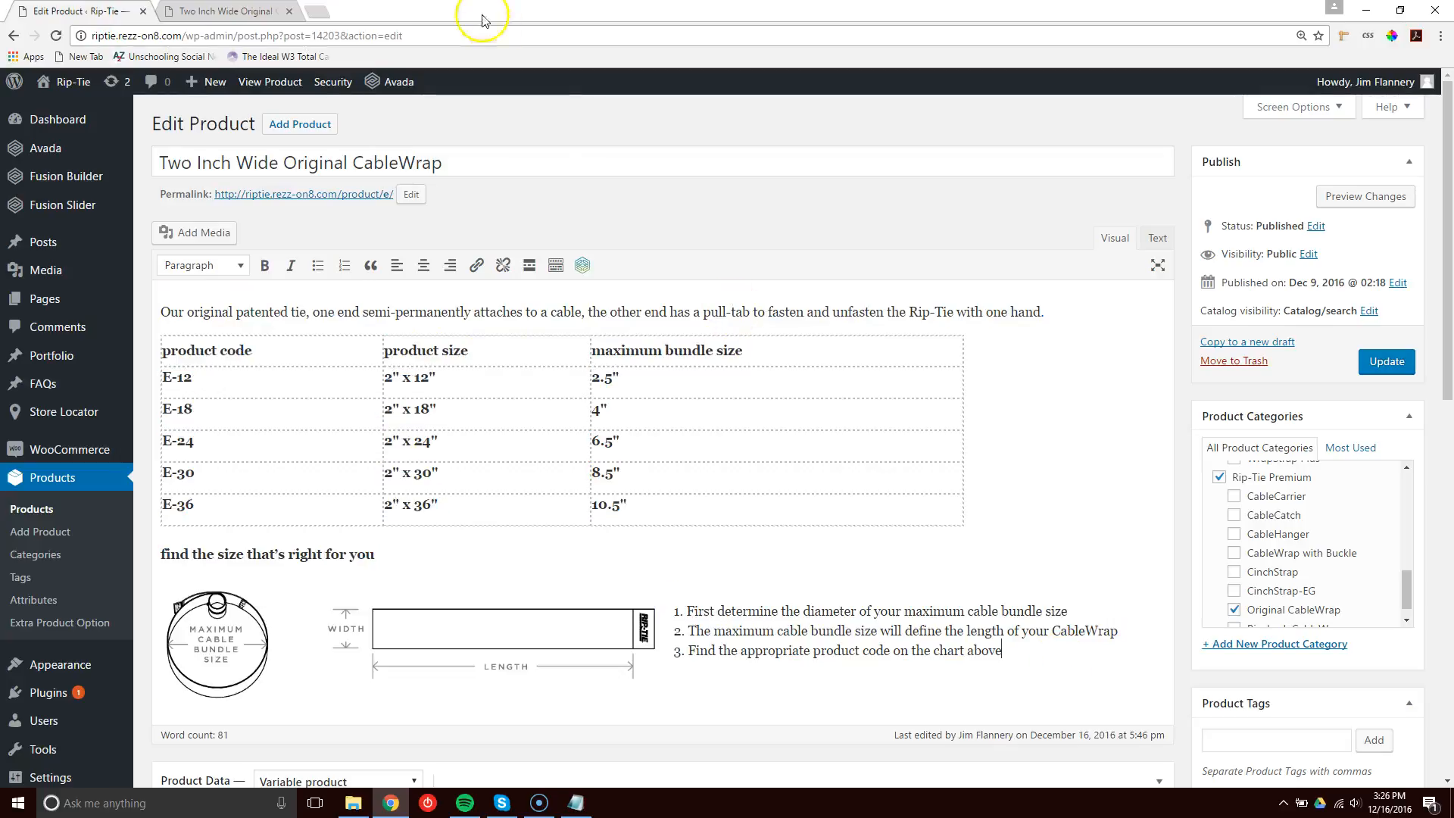
key(ctrl+Tab)
scroll(1012, 347, up, 8)
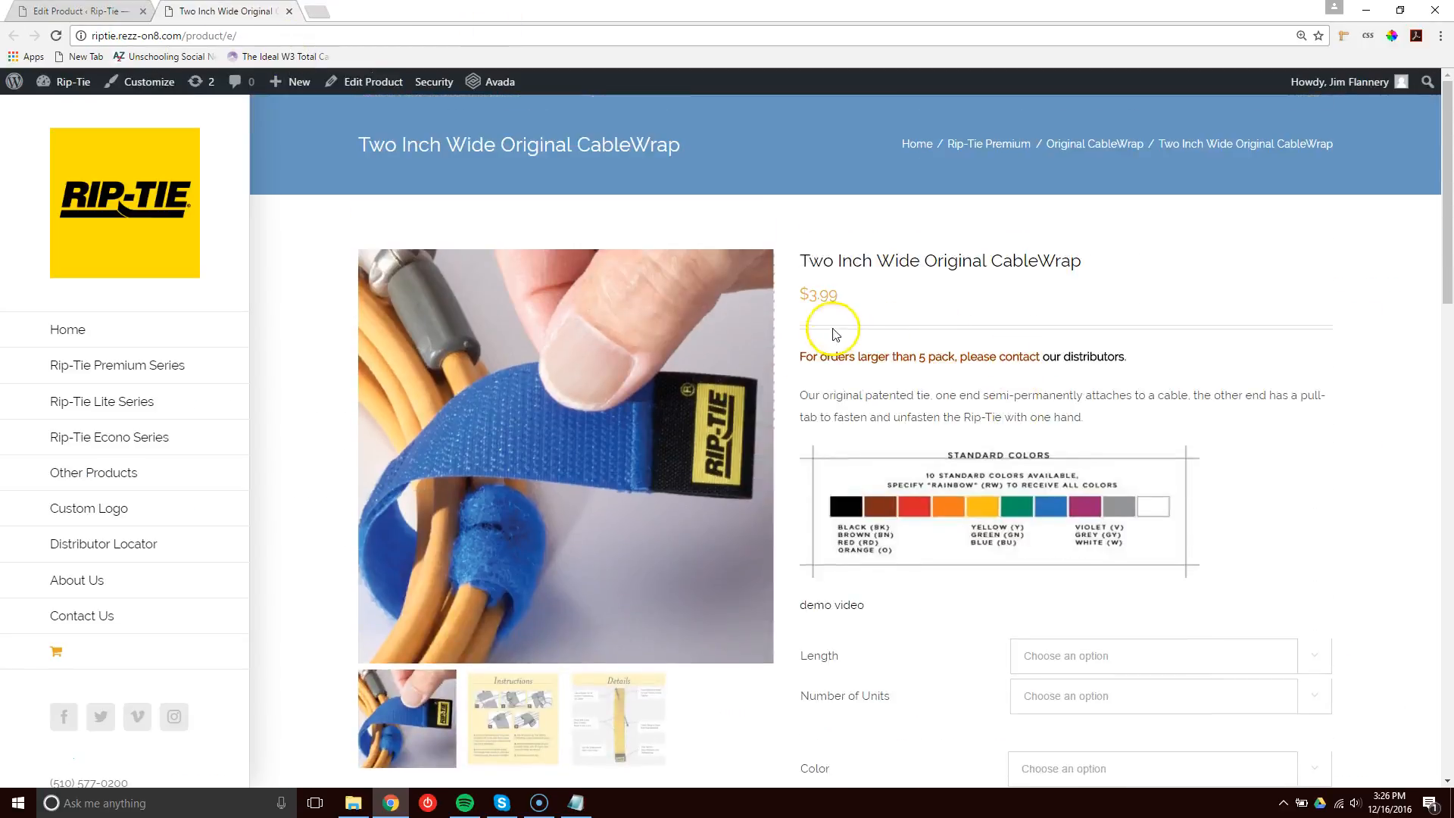
drag(798, 354, 1232, 570)
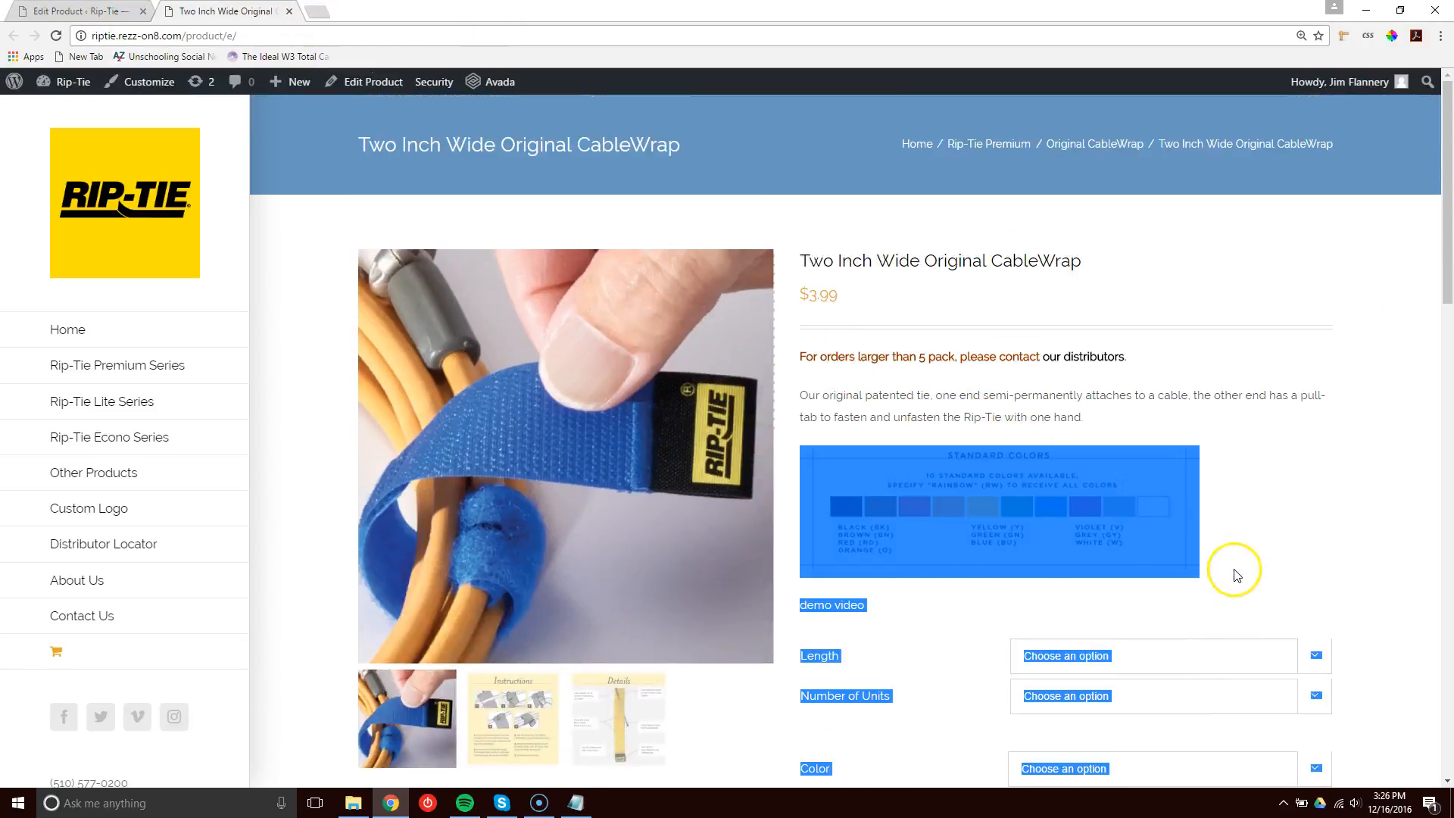
click(897, 598)
drag(898, 602, 805, 362)
click(804, 360)
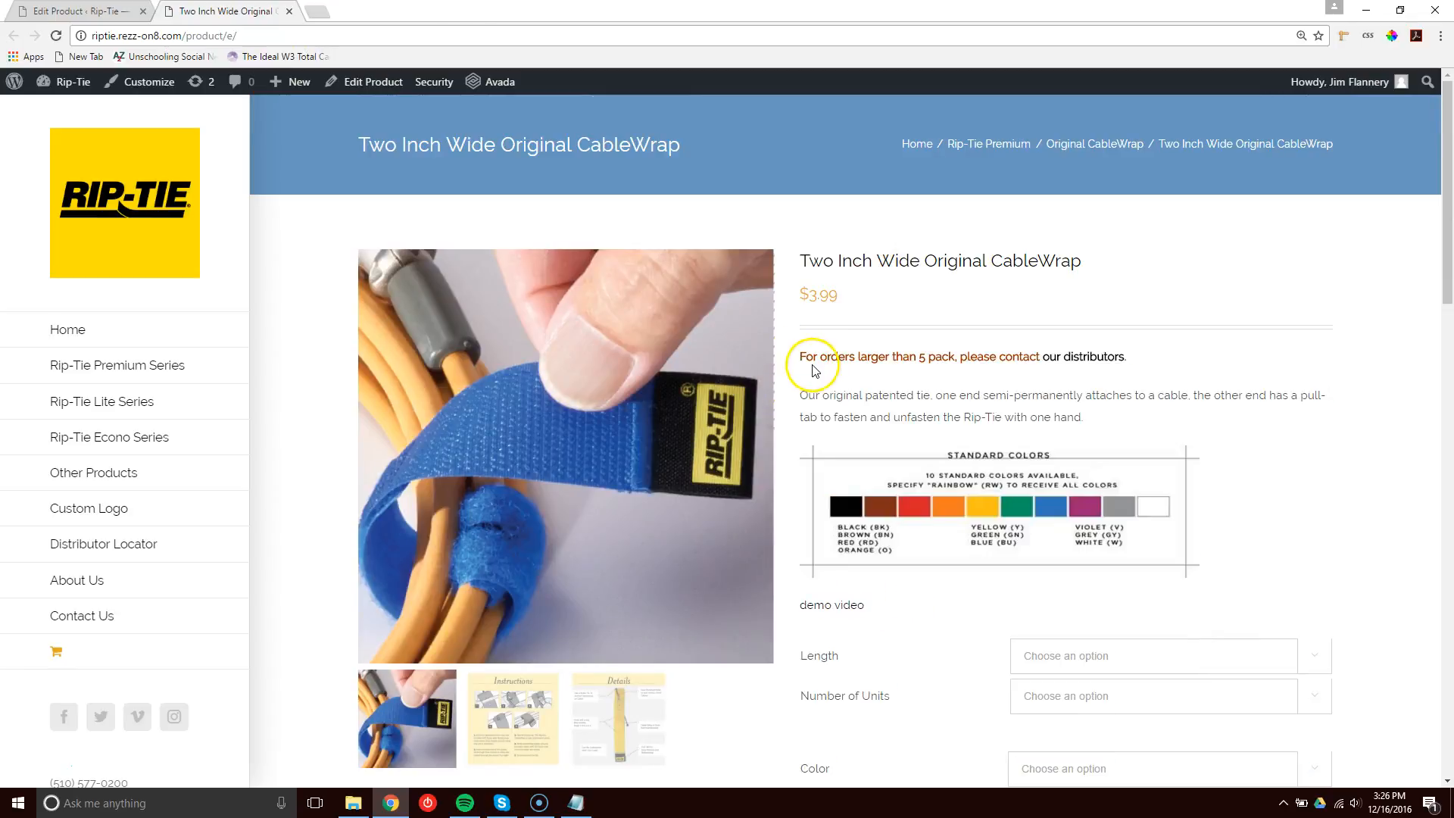
key(ctrl+Tab)
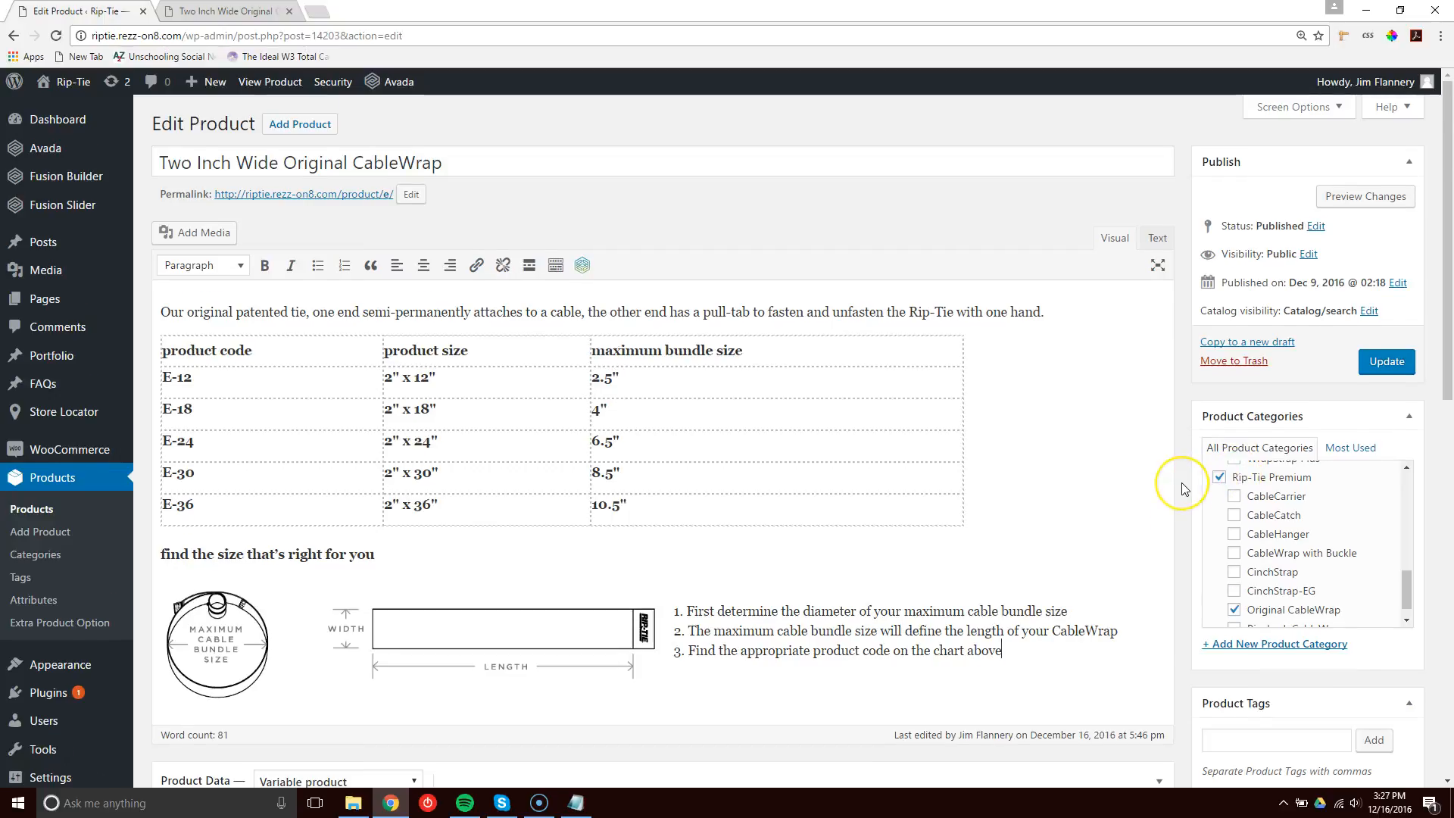
Compare the editor's product short description with the summary text and colors chart on the live page.
scroll(1178, 482, down, 5)
scroll(1182, 483, down, 5)
scroll(1181, 483, up, 3)
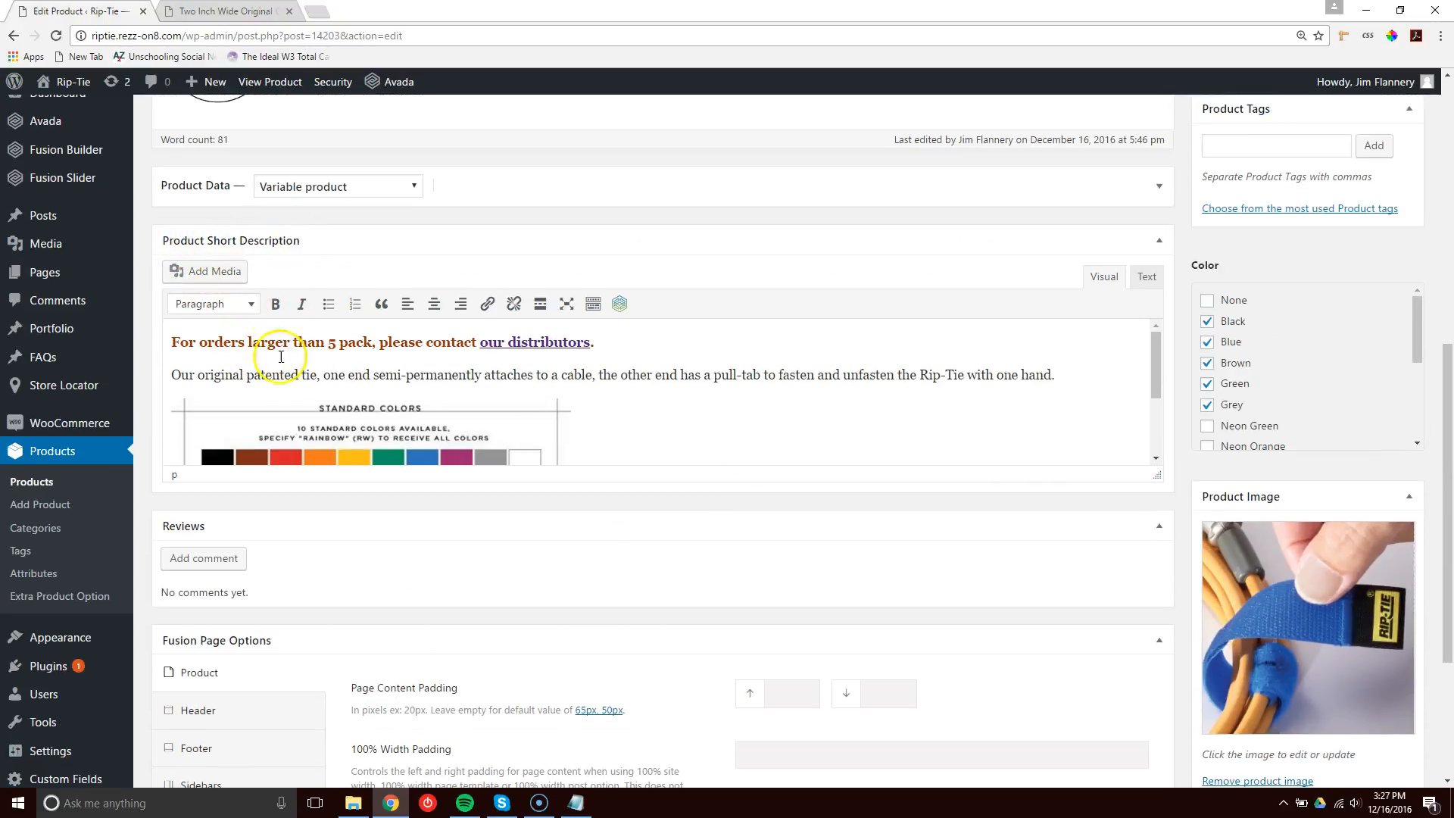
mouse_move(1163, 367)
mouse_down()
mouse_move(1153, 432)
mouse_move(1153, 348)
mouse_up()
key(ctrl+Tab)
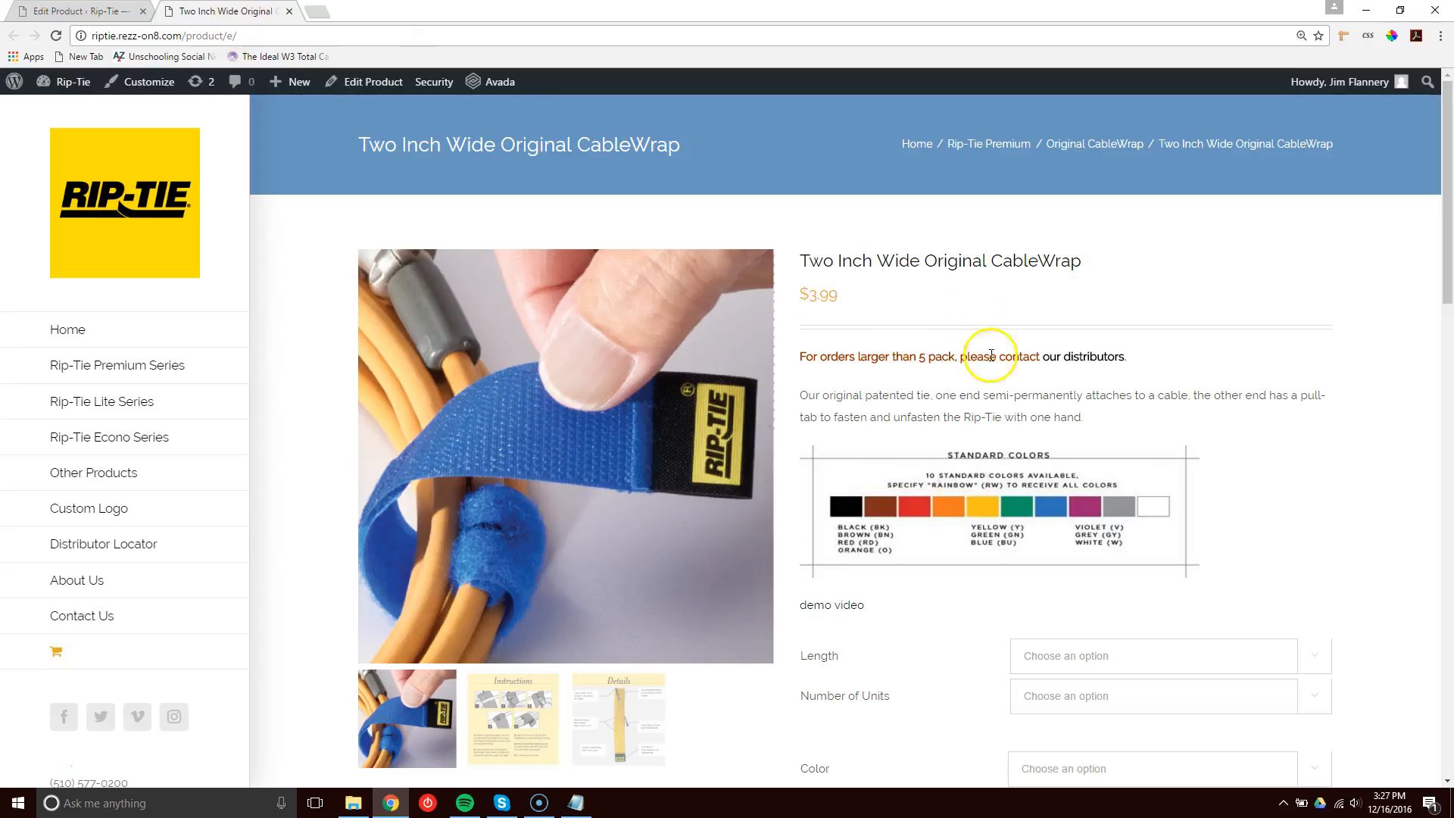
scroll(1340, 429, down, 10)
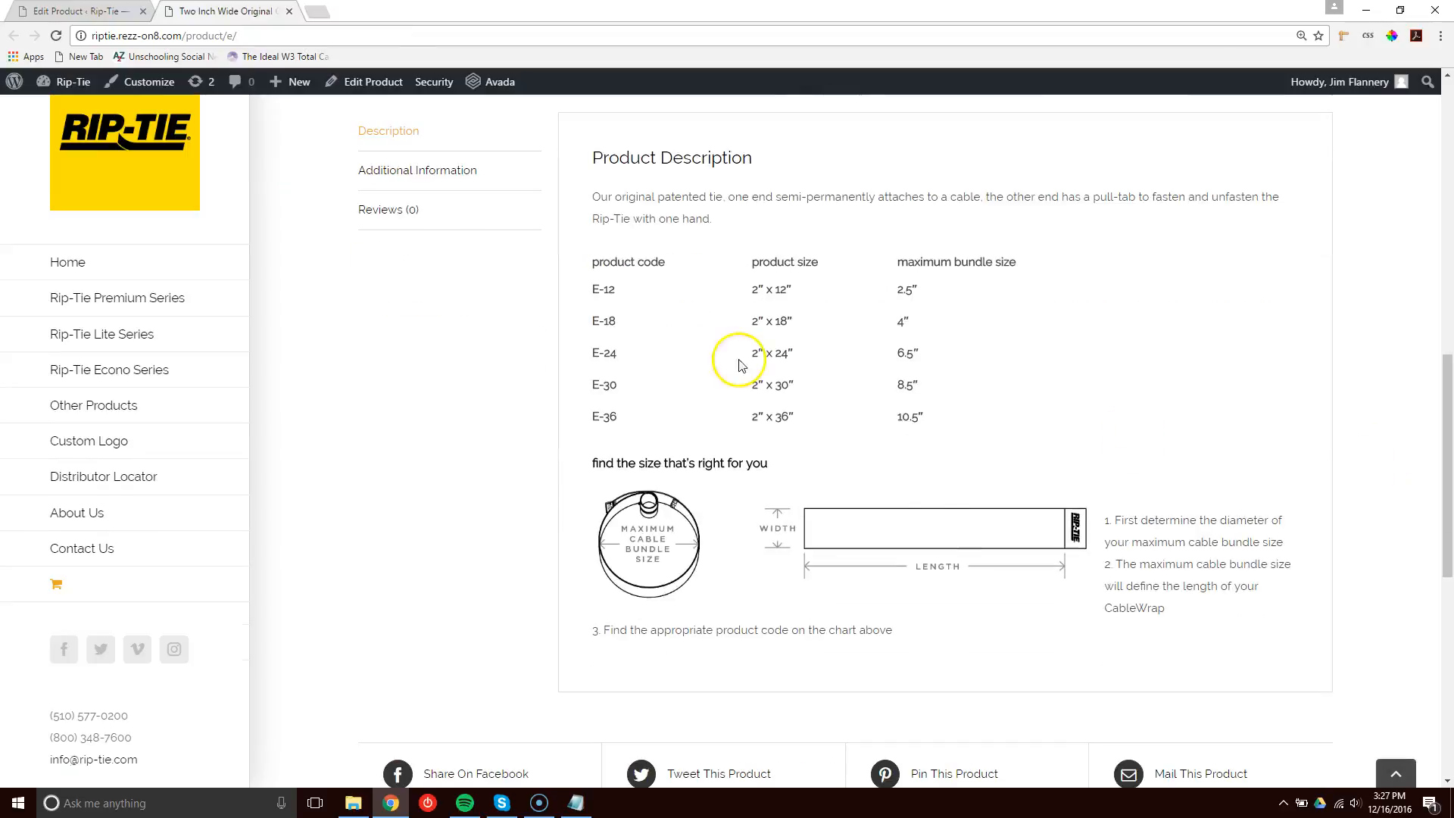
scroll(1354, 580, up, 10)
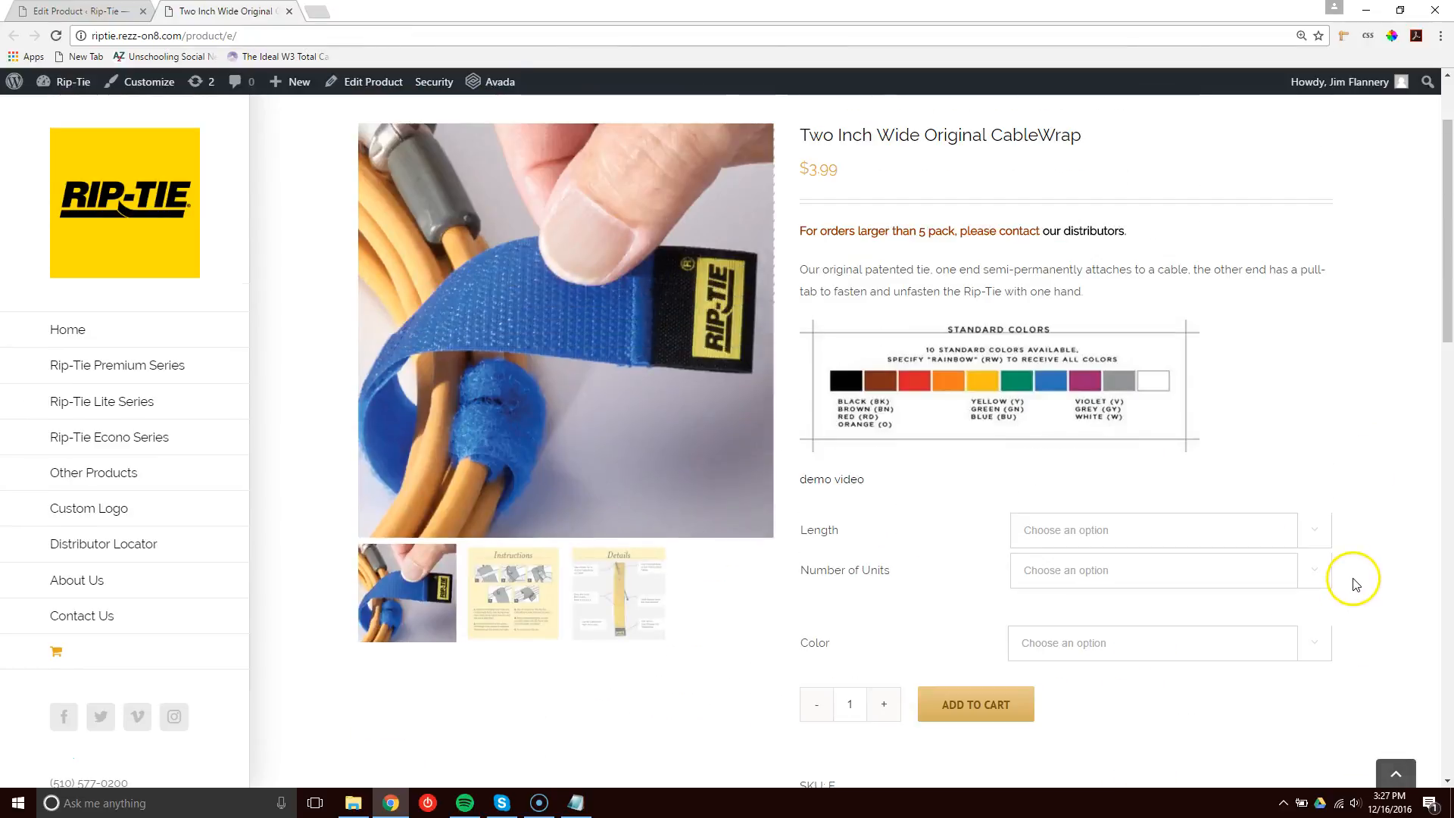
scroll(1409, 567, down, 2)
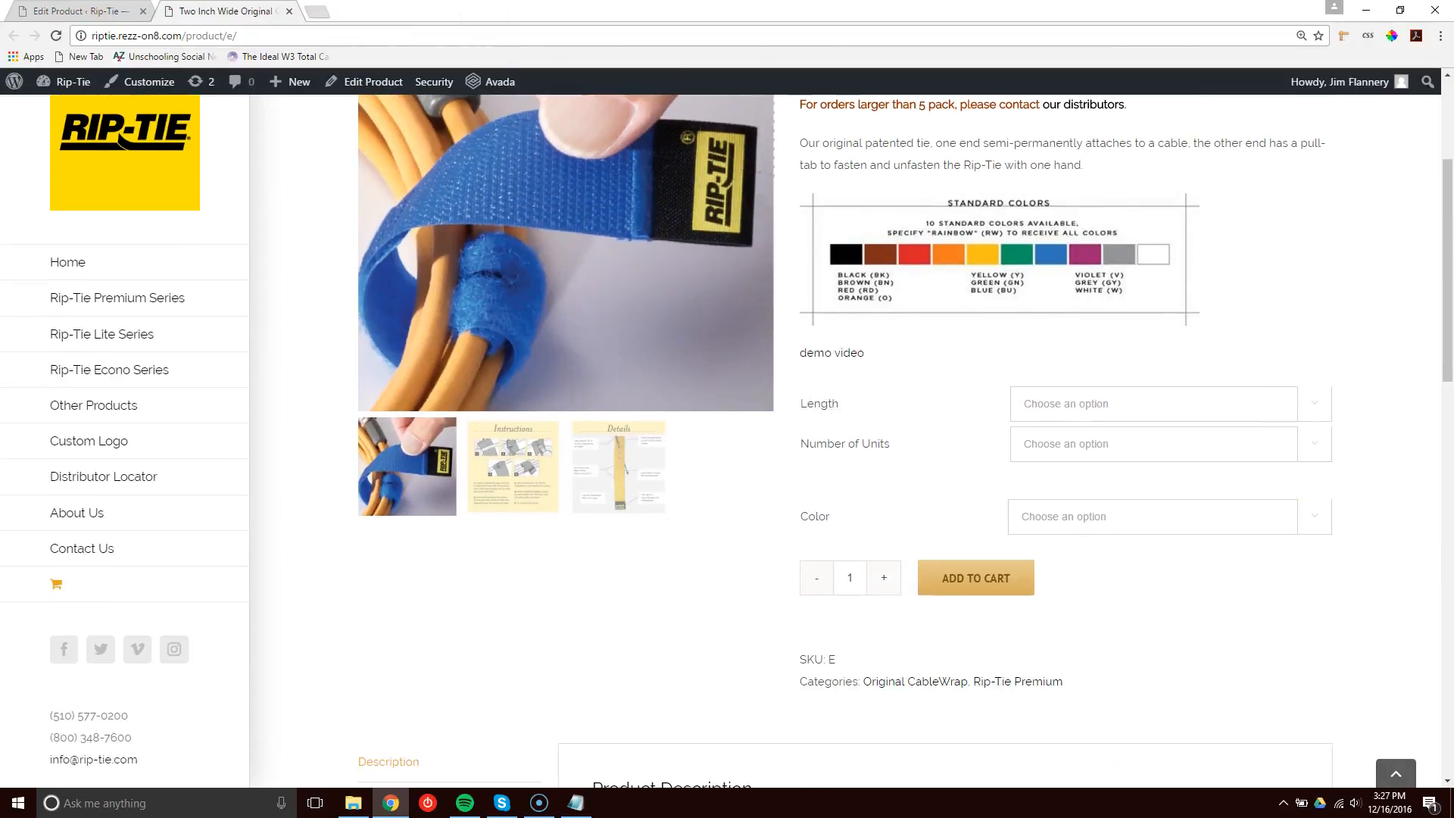
key(ctrl+Tab)
click(399, 419)
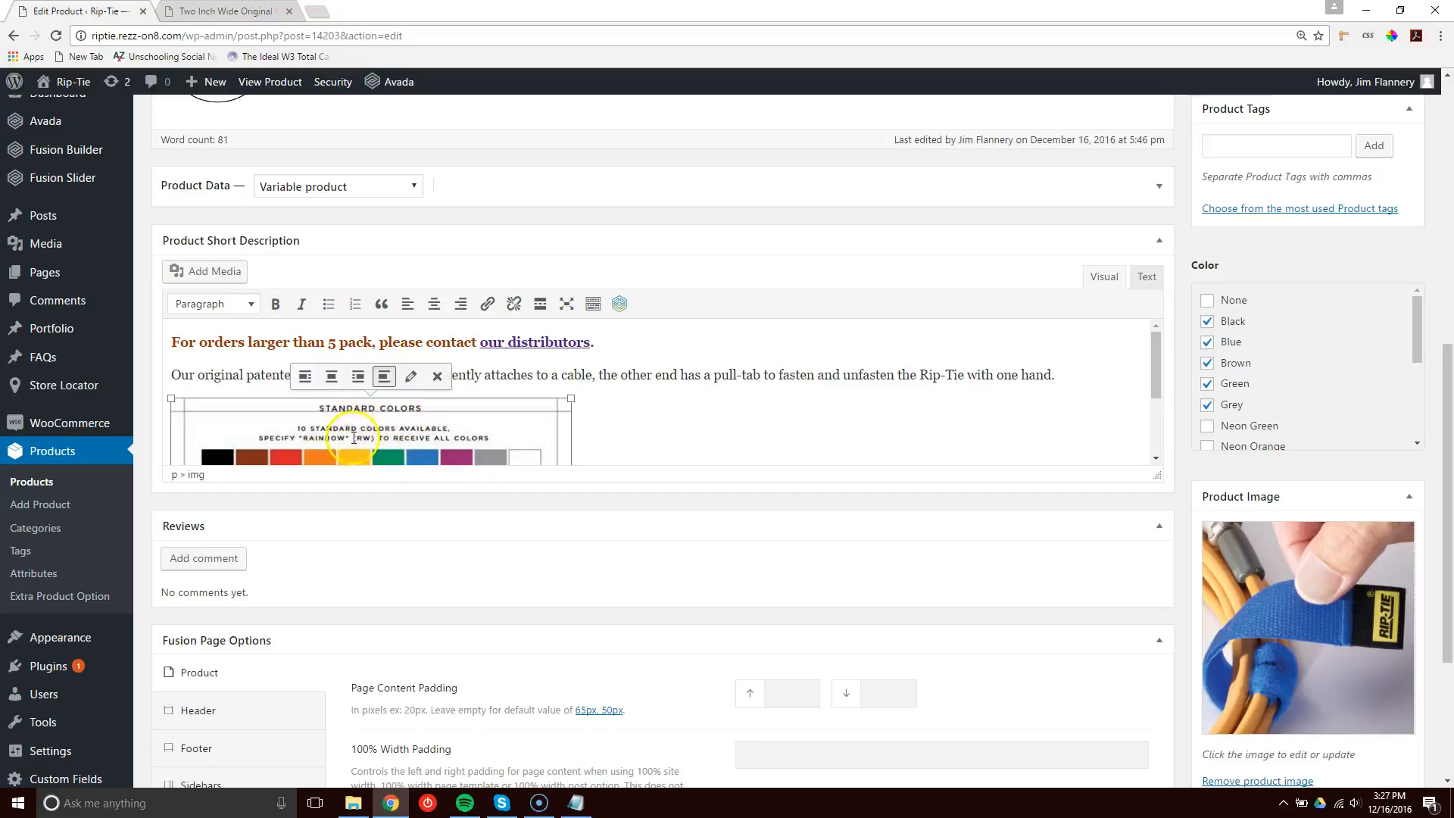
click(412, 382)
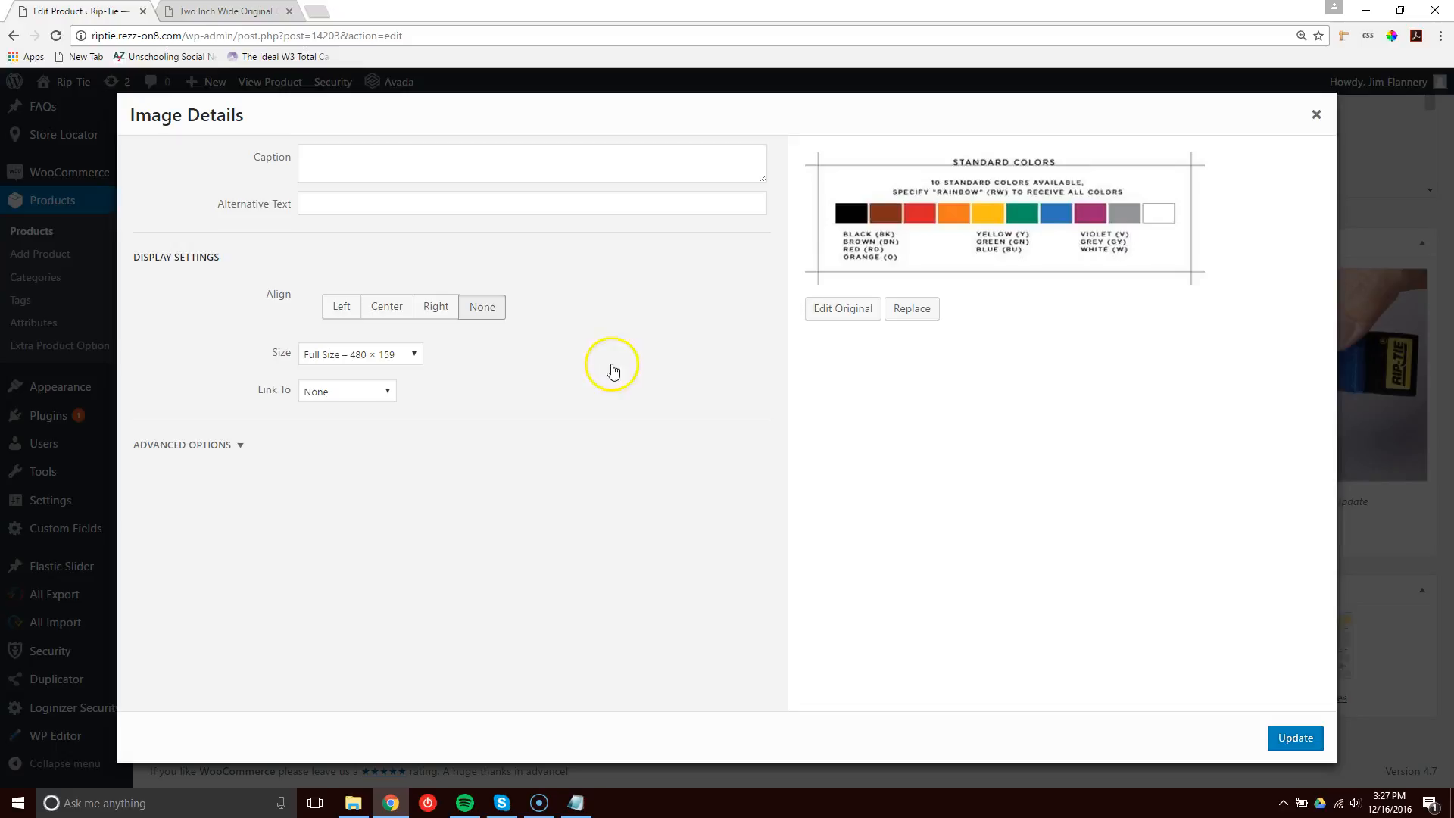
click(912, 311)
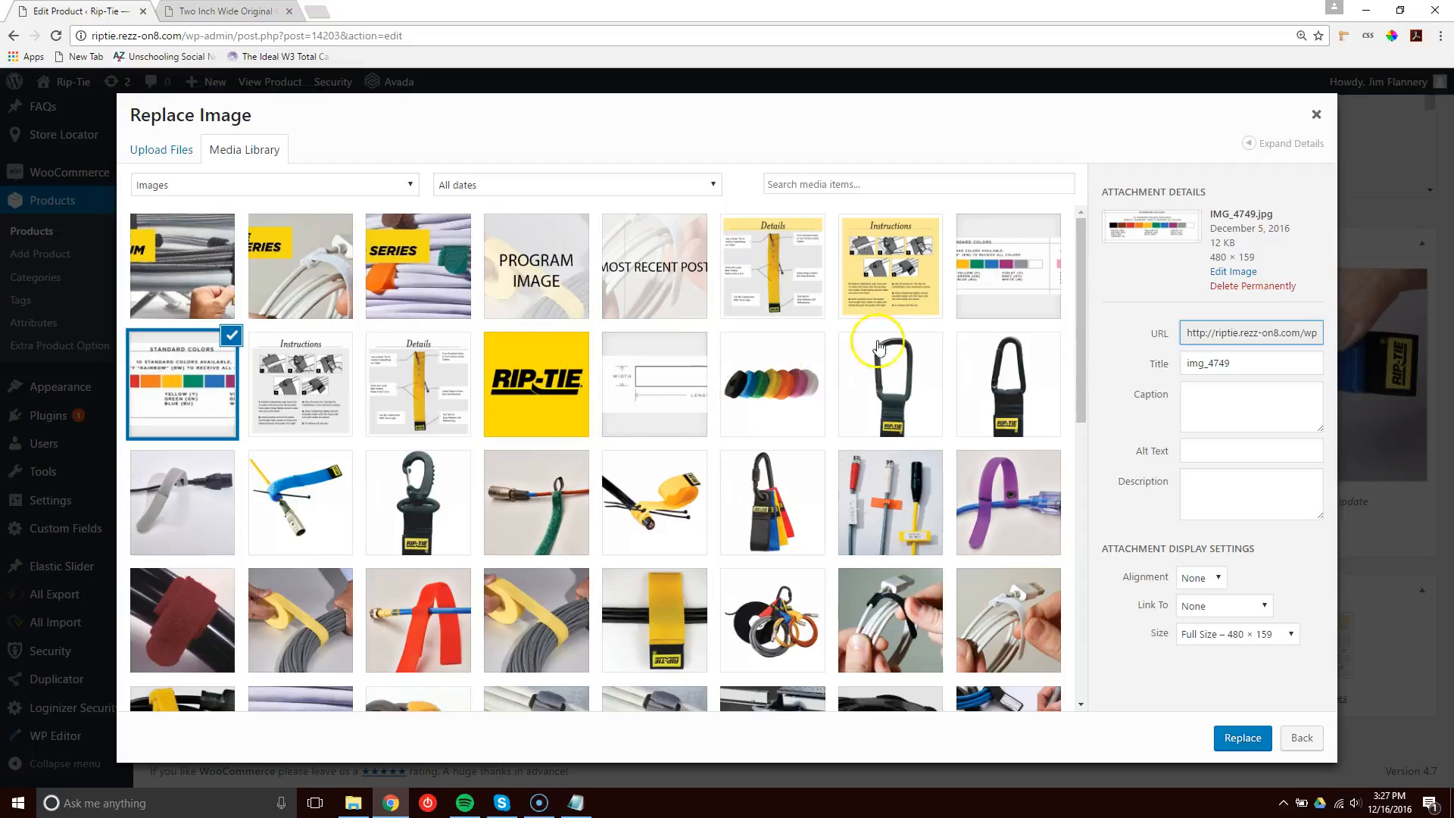
click(998, 276)
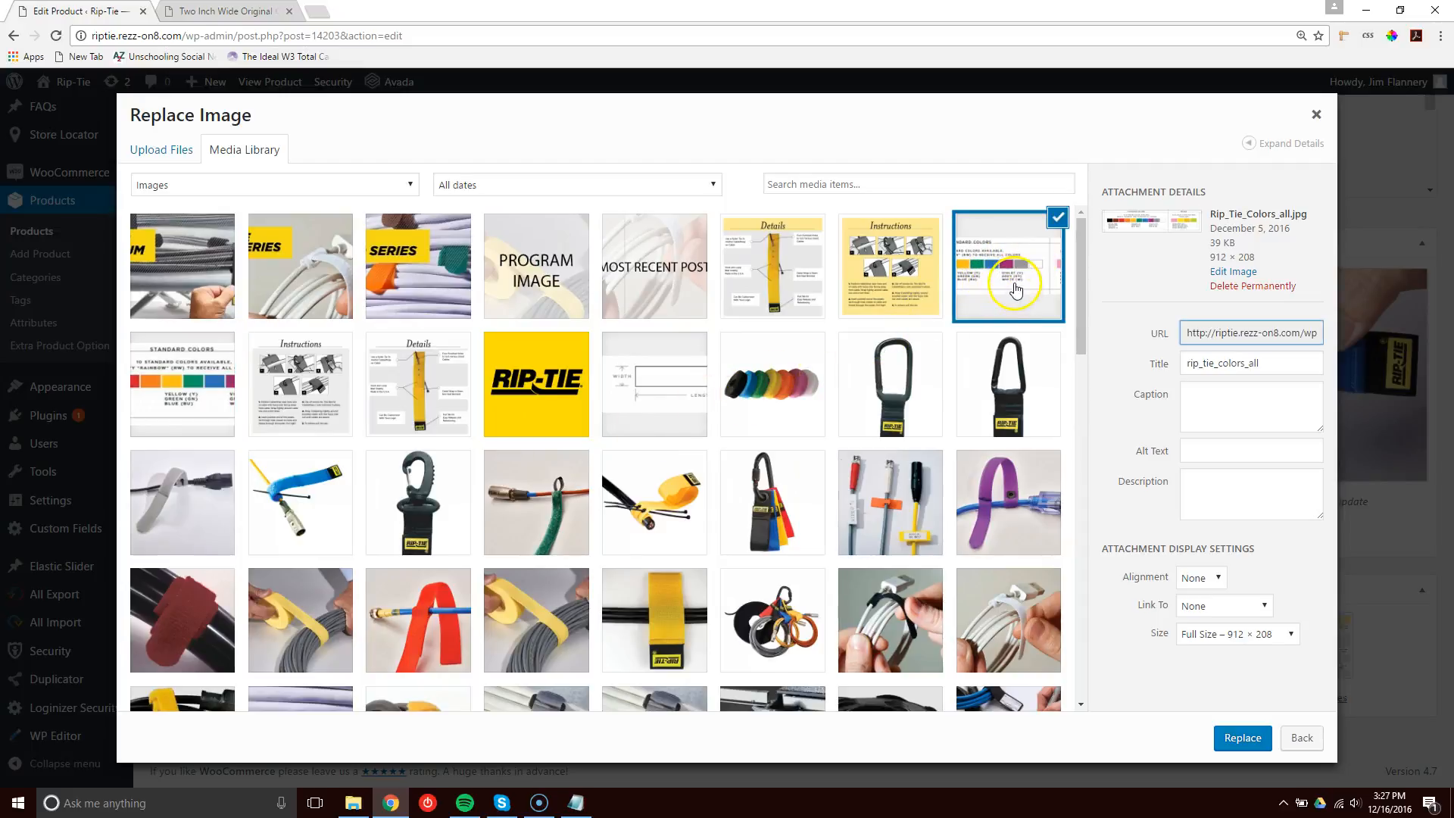
click(193, 371)
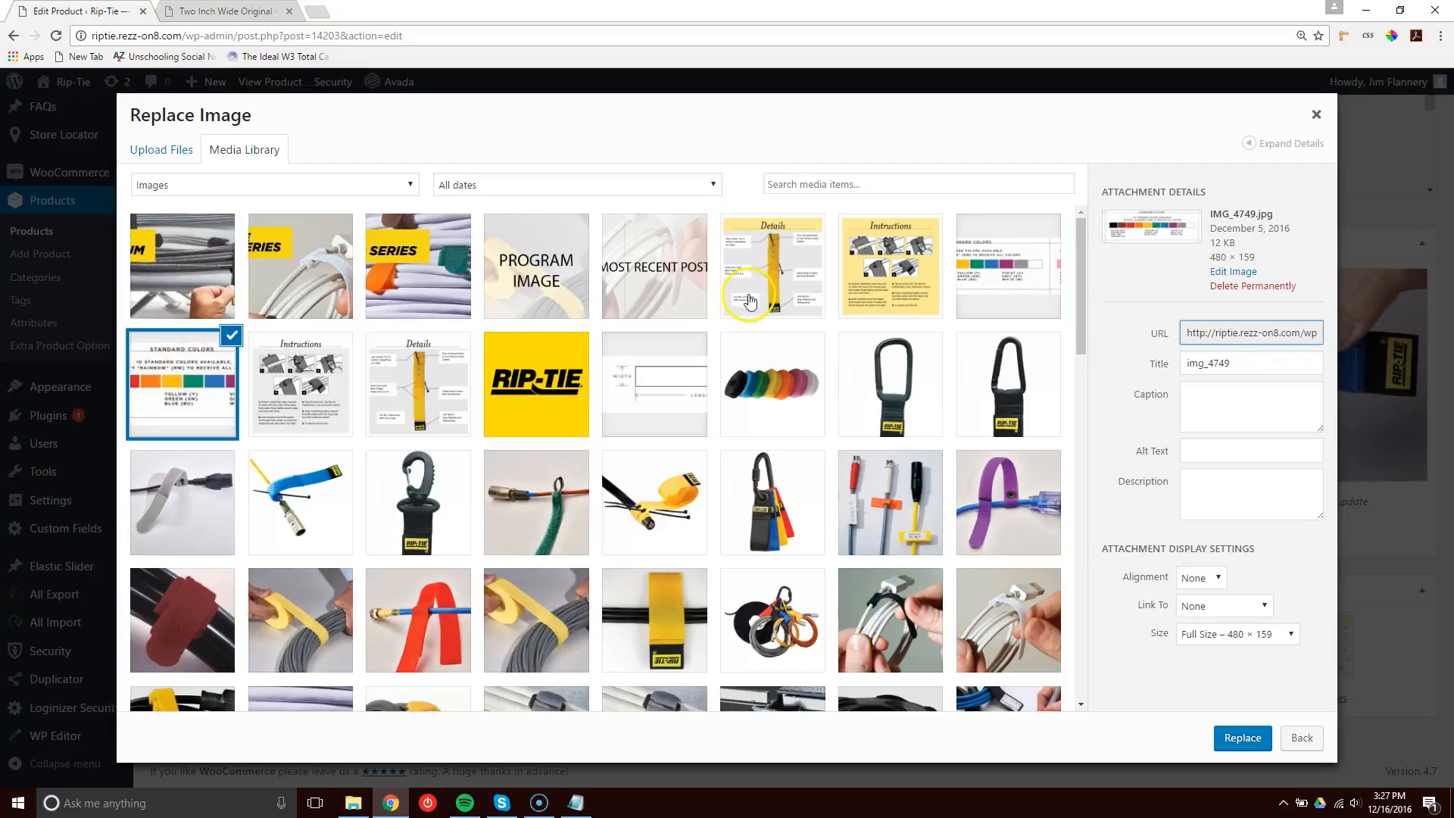
click(1315, 115)
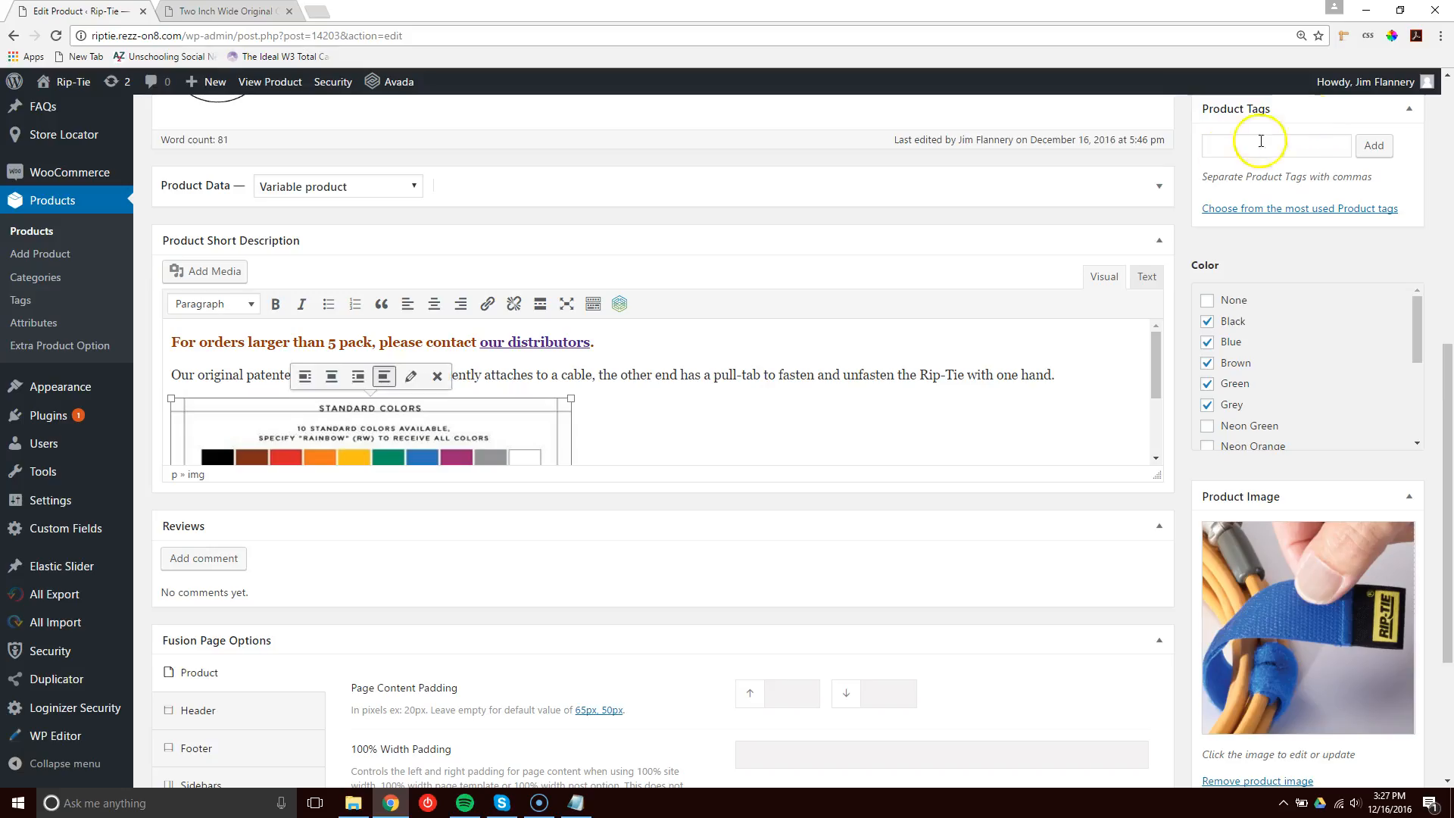
click(954, 348)
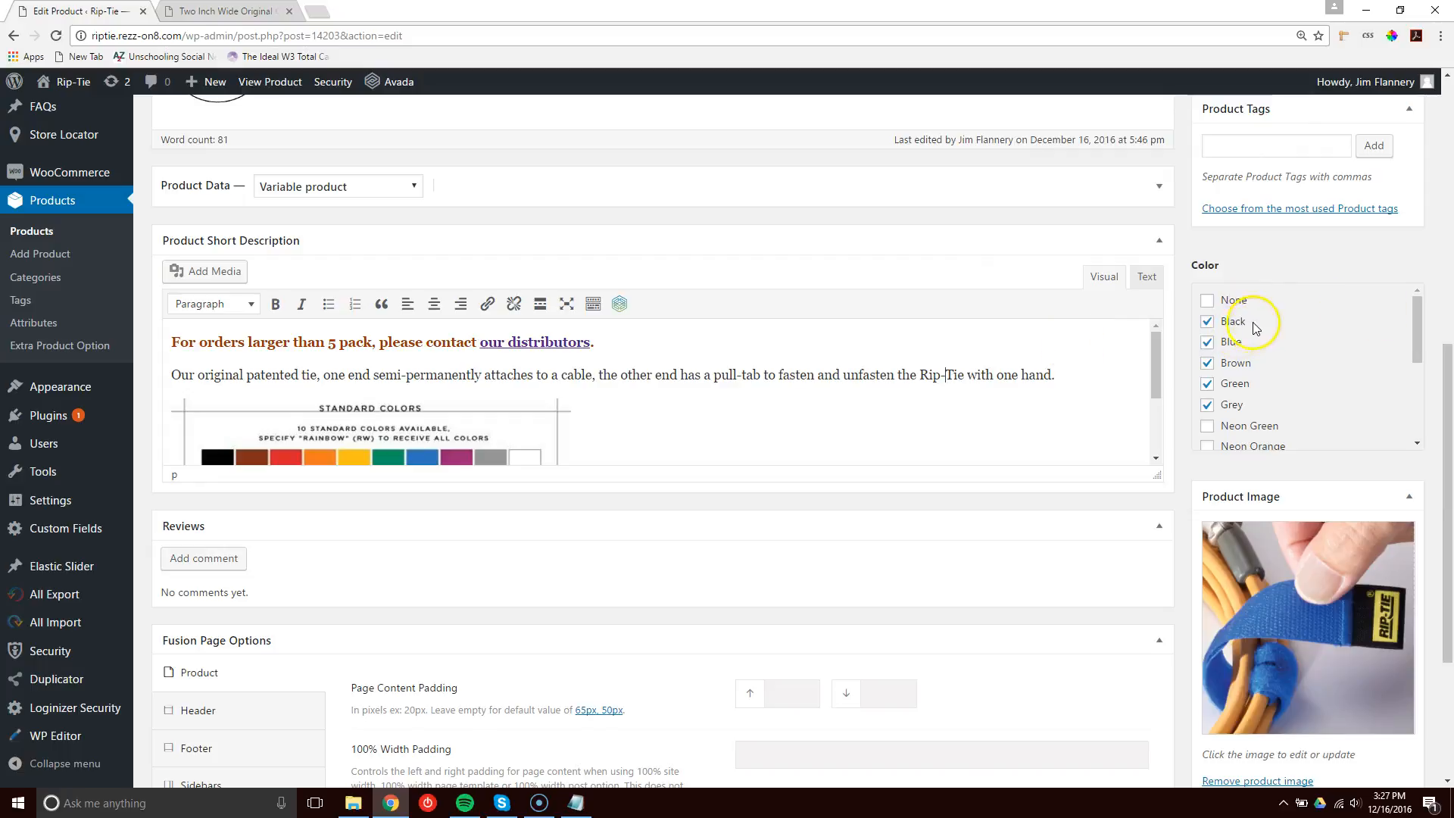
mouse_move(1413, 331)
mouse_down()
mouse_move(1409, 415)
mouse_move(1419, 327)
mouse_up()
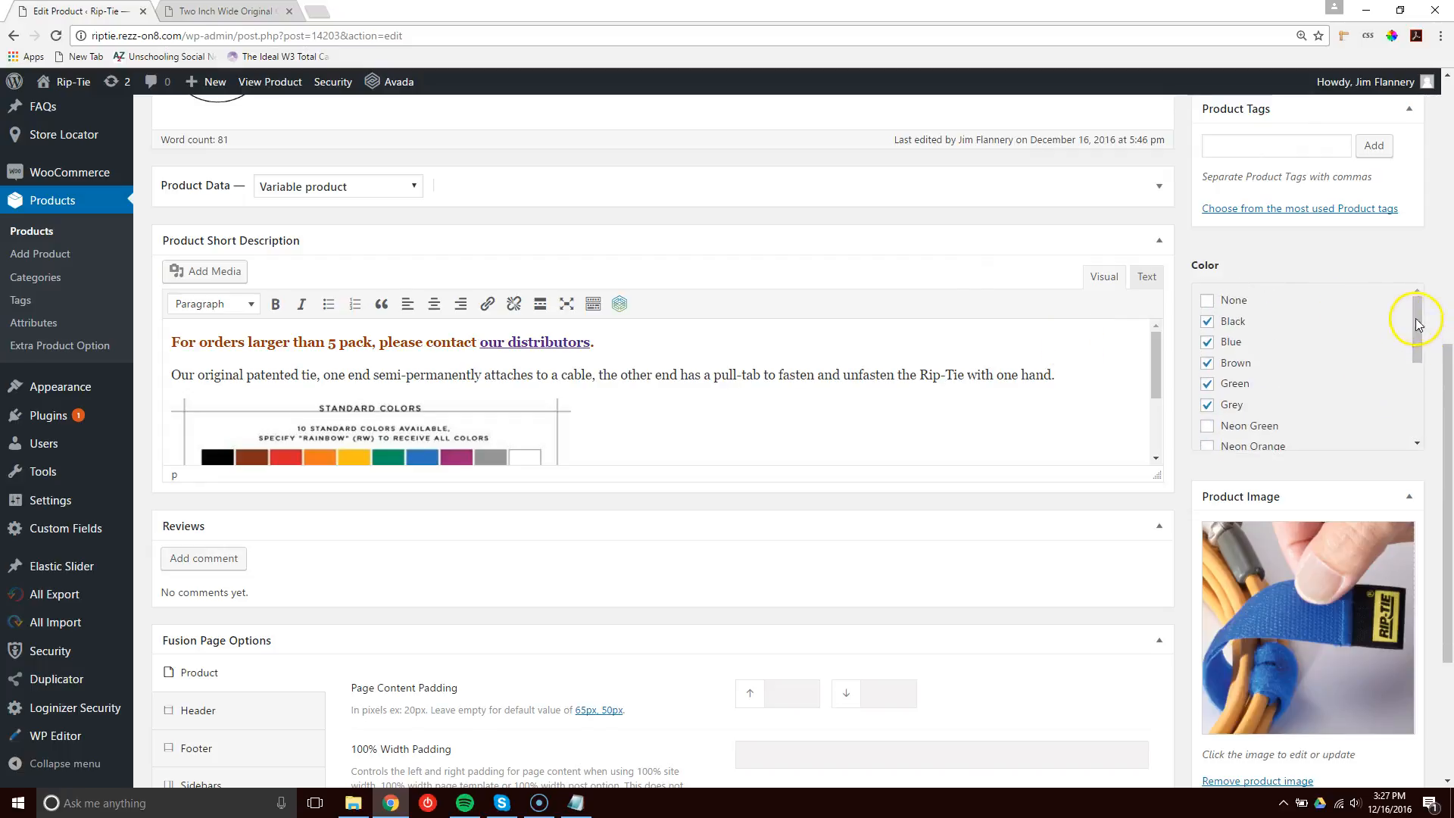
drag(1450, 389, 1451, 477)
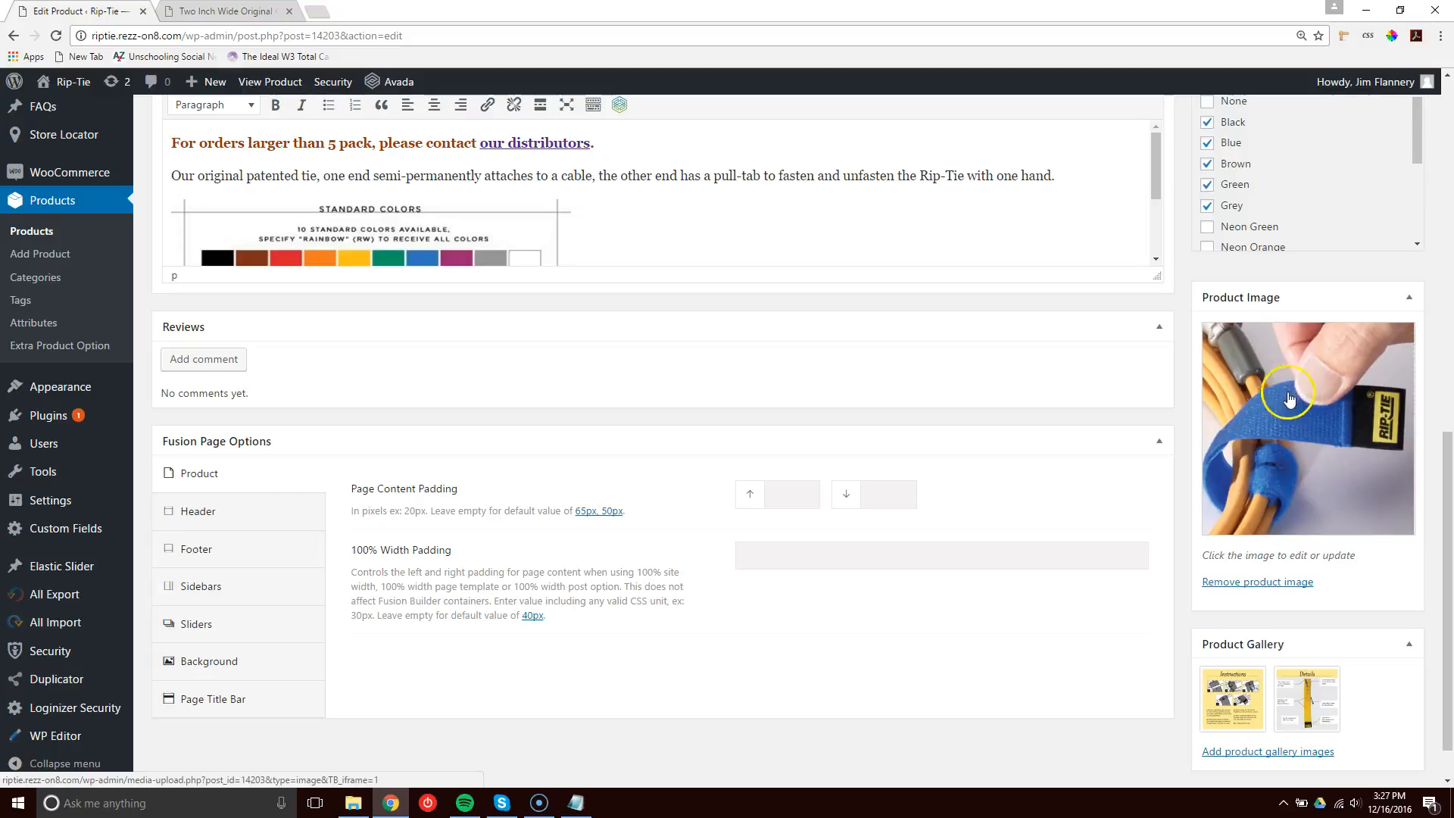
scroll(1139, 583, down, 1)
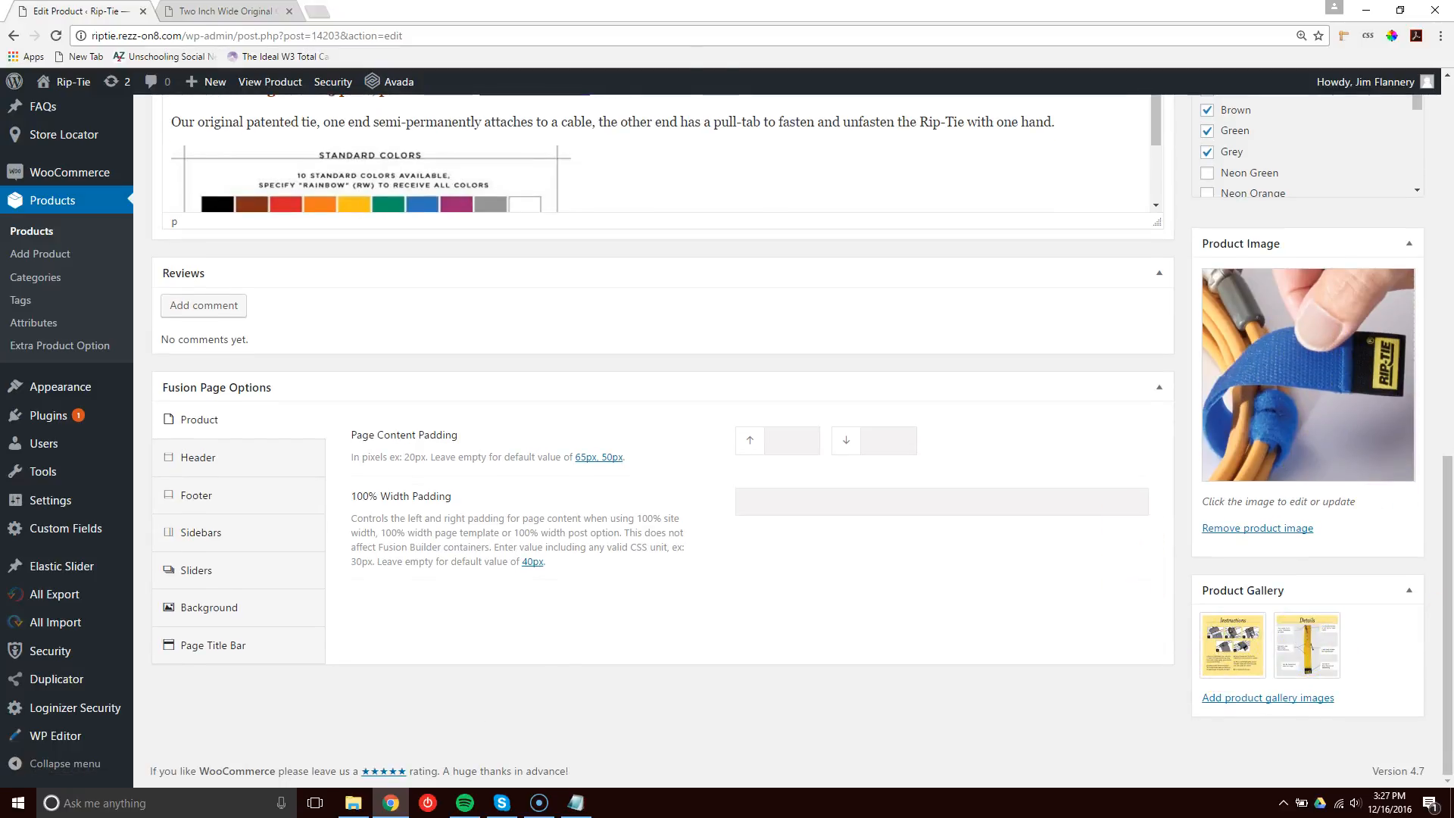
Switch to the live product page and browse the images in its product gallery.
click(225, 11)
scroll(519, 396, up, 4)
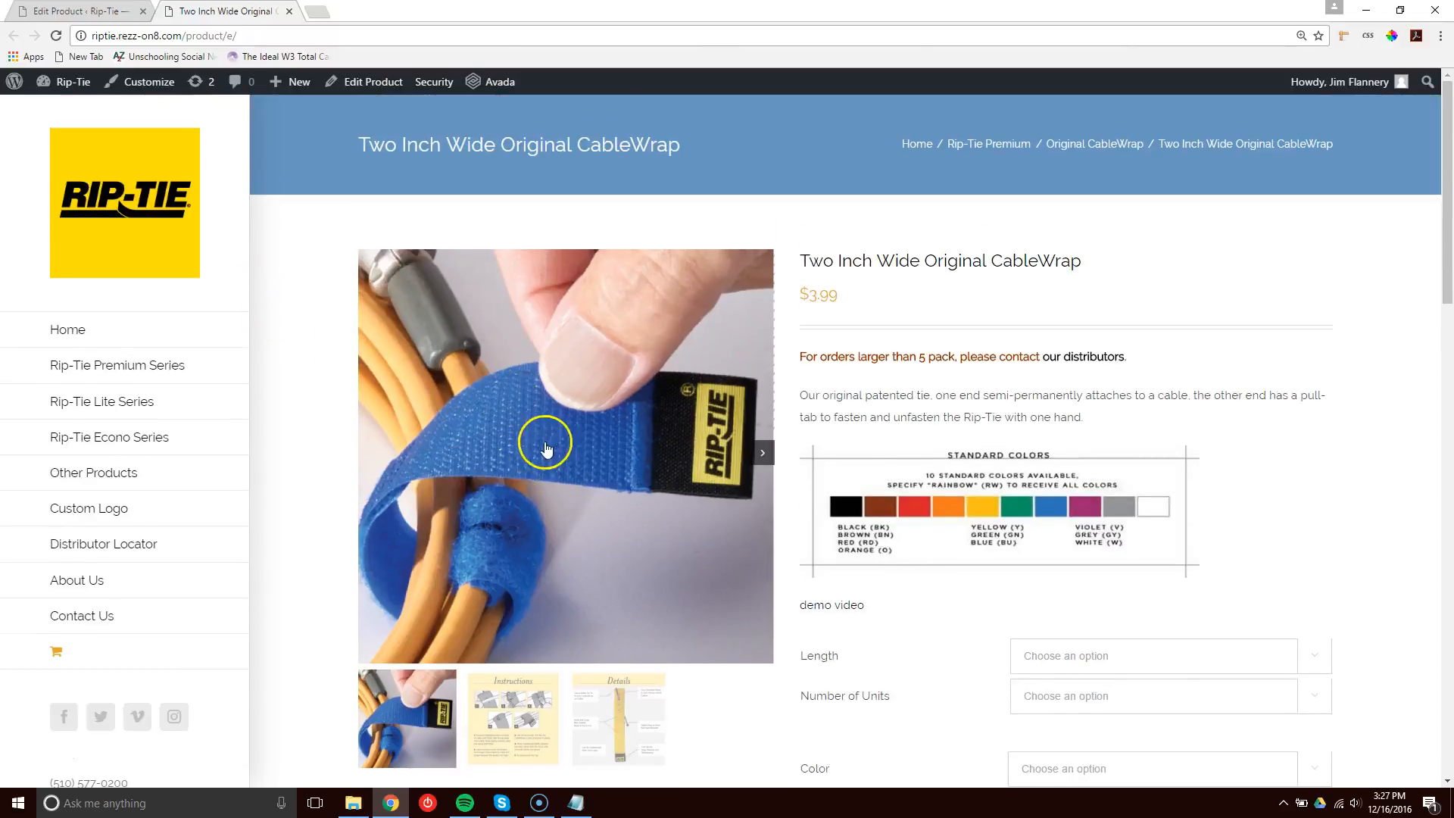
scroll(636, 345, down, 2)
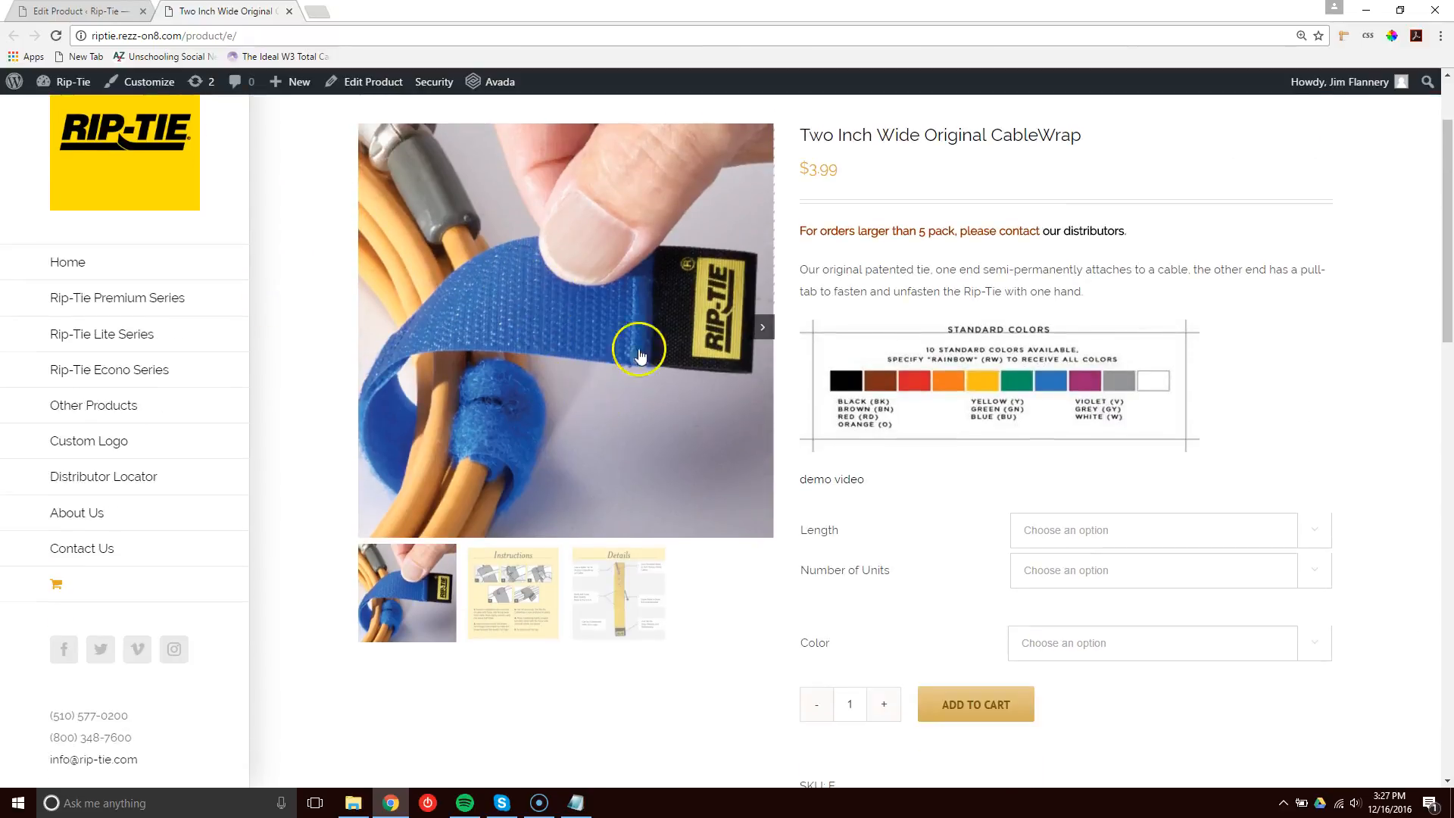
click(763, 329)
click(764, 329)
click(675, 527)
click(526, 596)
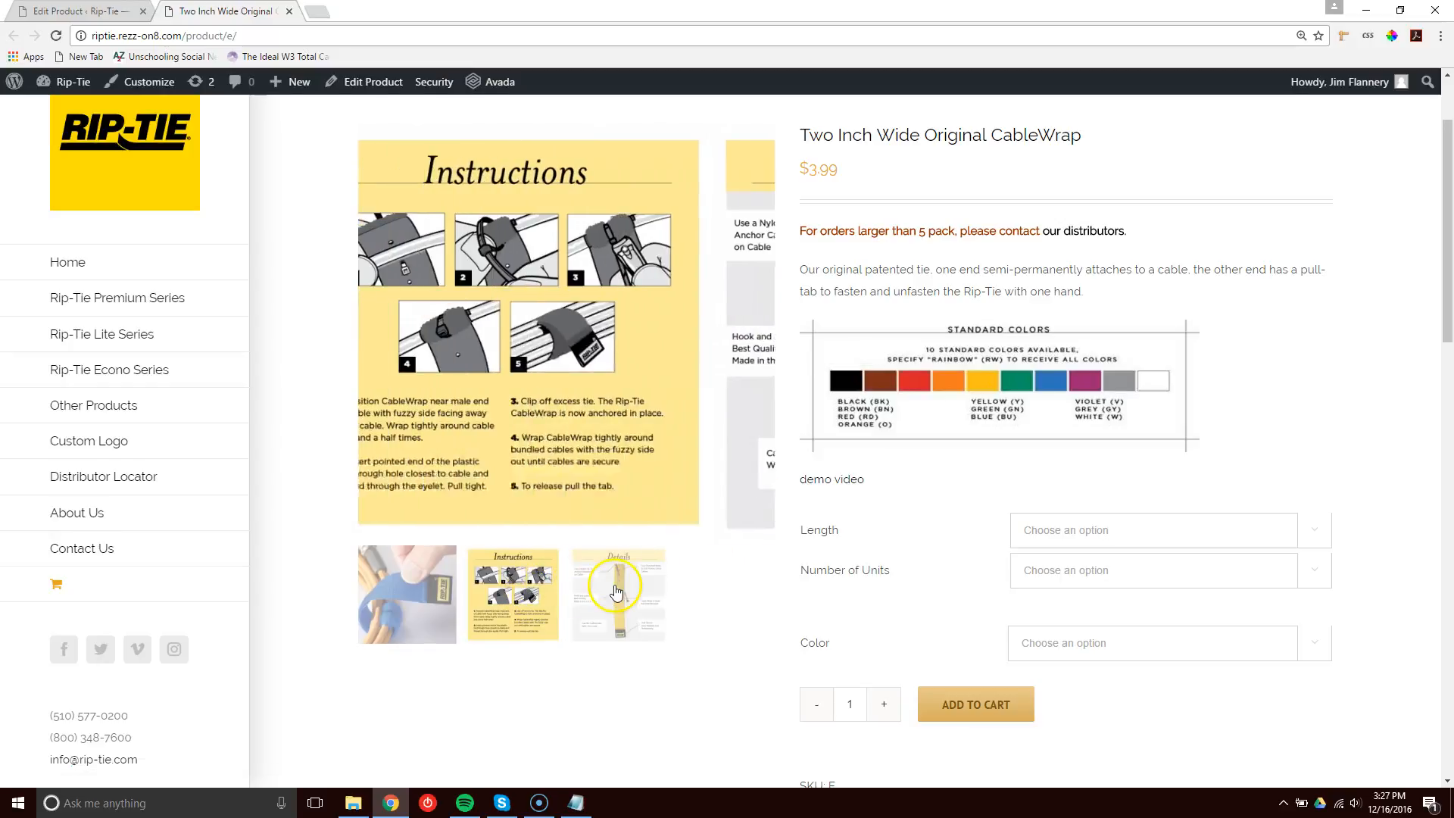
click(615, 593)
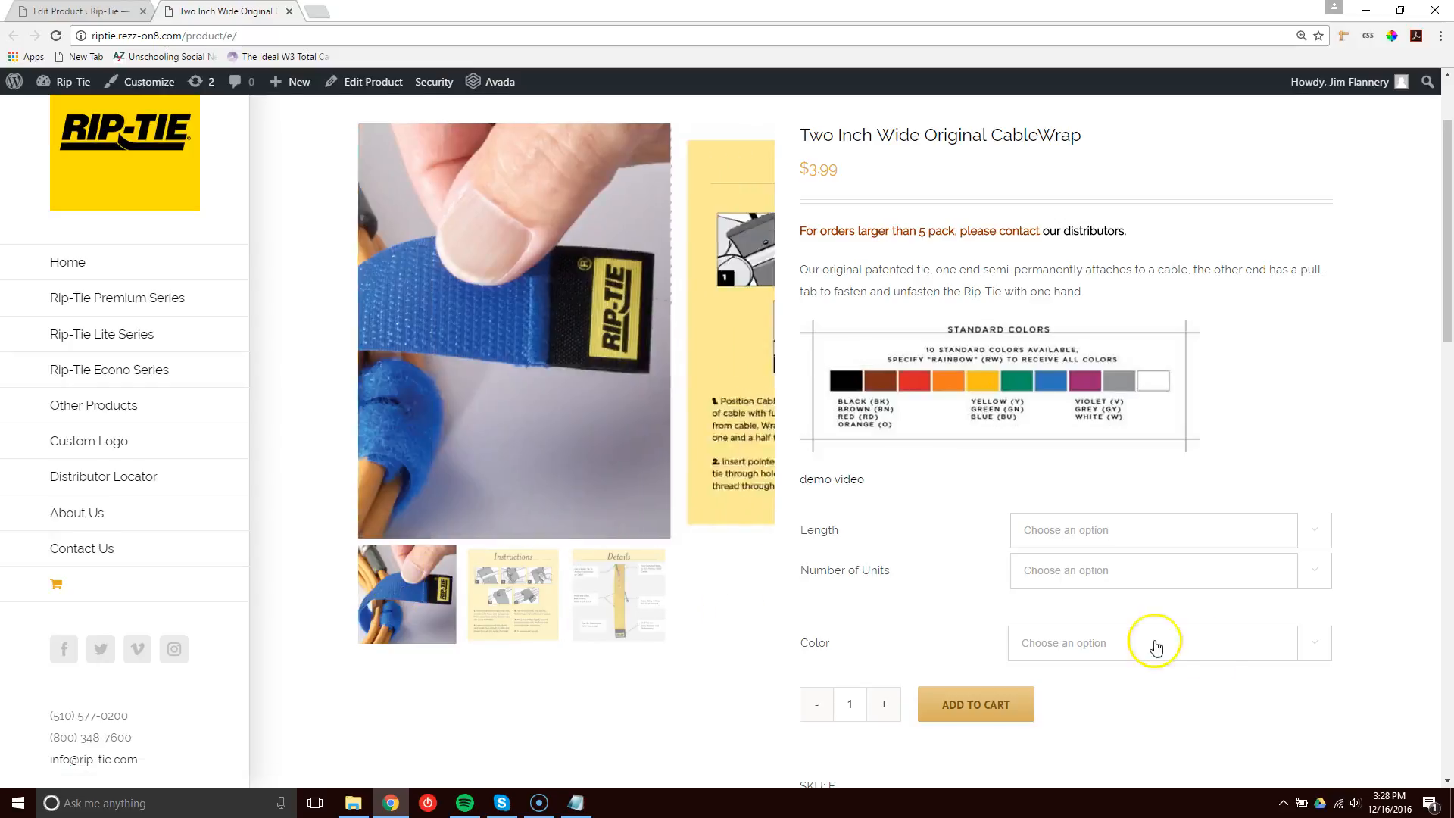
On the live page, choose 12" length, 1 Pack and Red as the product options.
click(1317, 649)
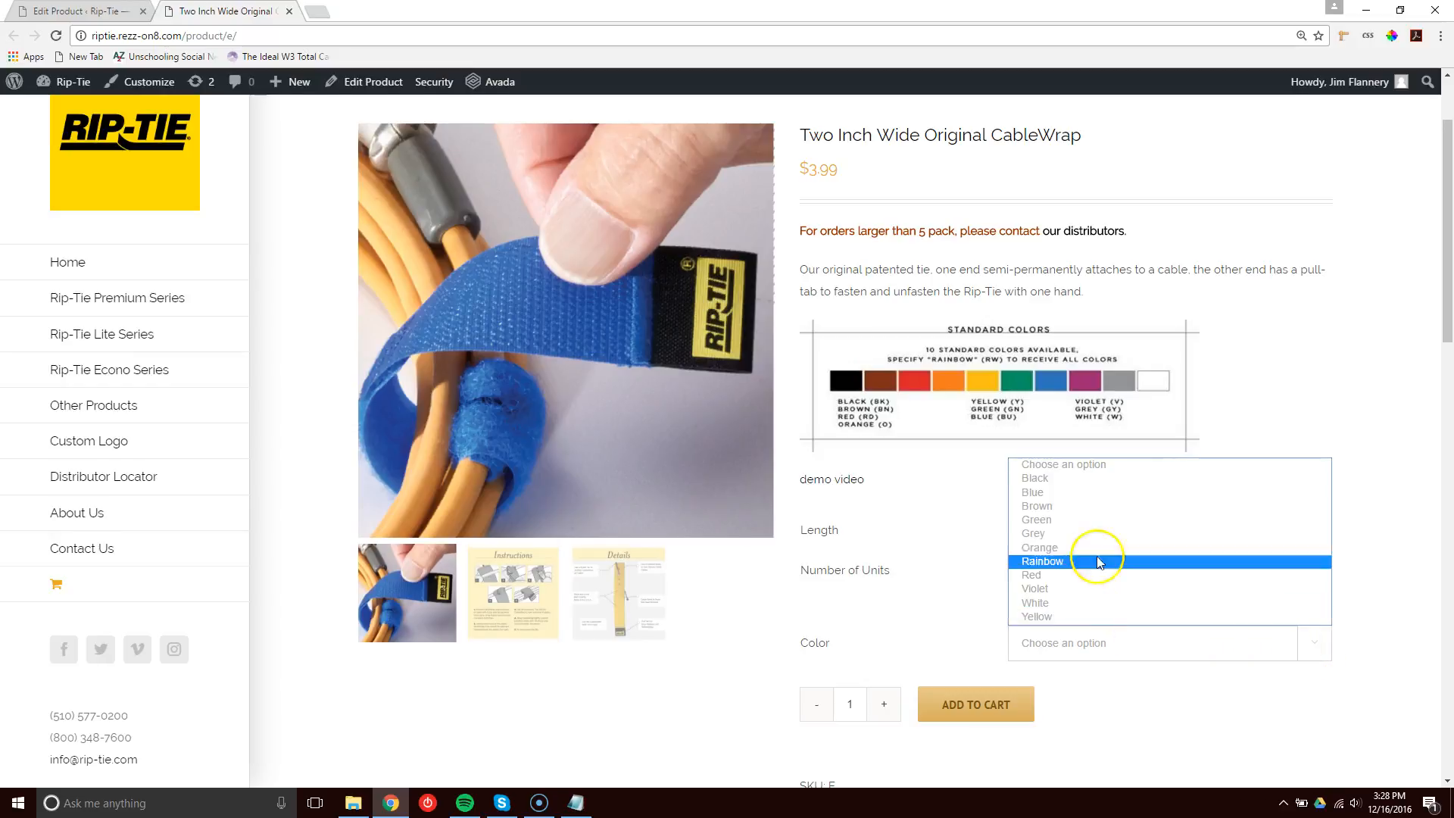
click(939, 521)
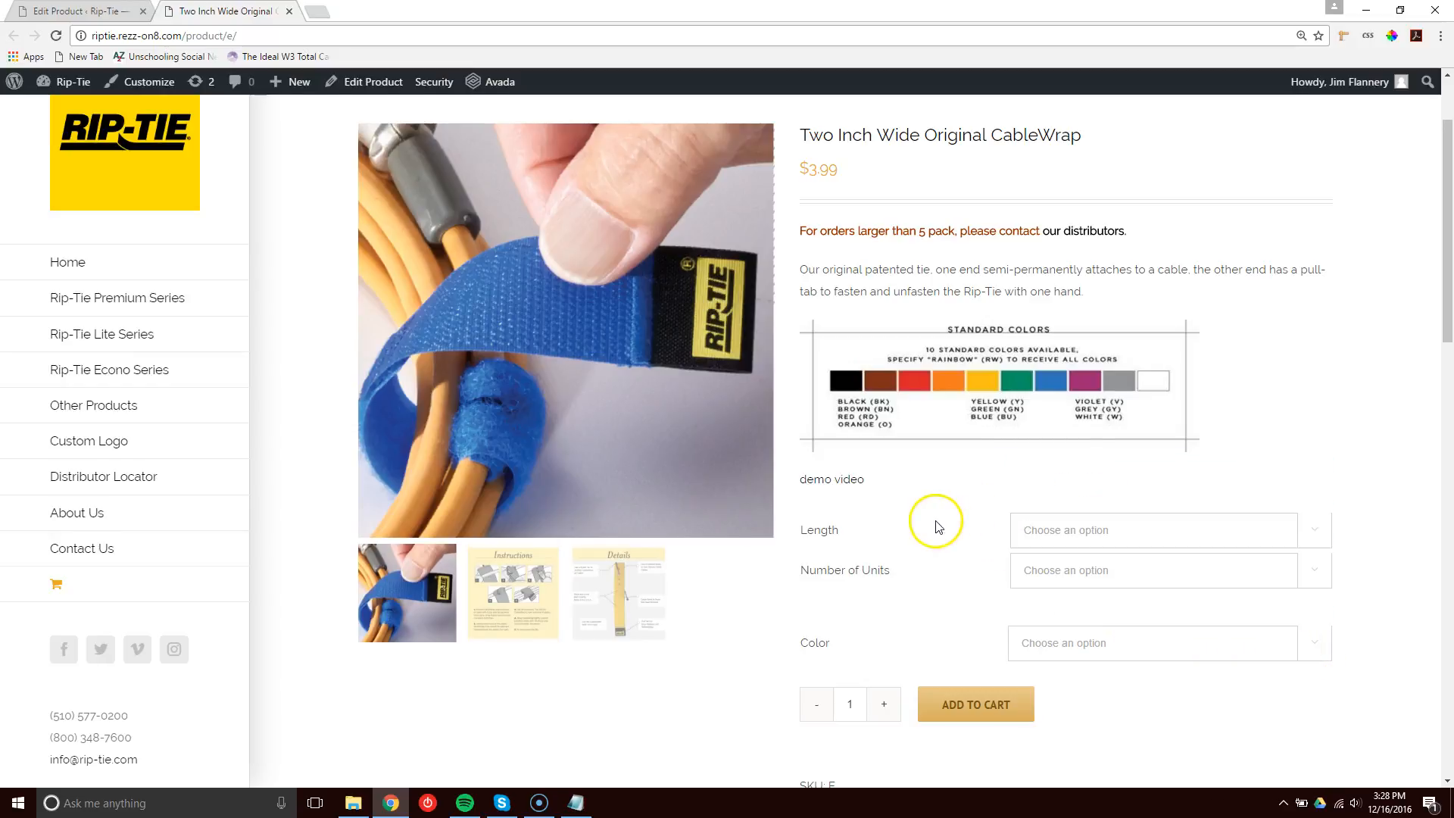
click(1249, 529)
click(1234, 535)
click(1202, 574)
click(1203, 574)
click(1120, 569)
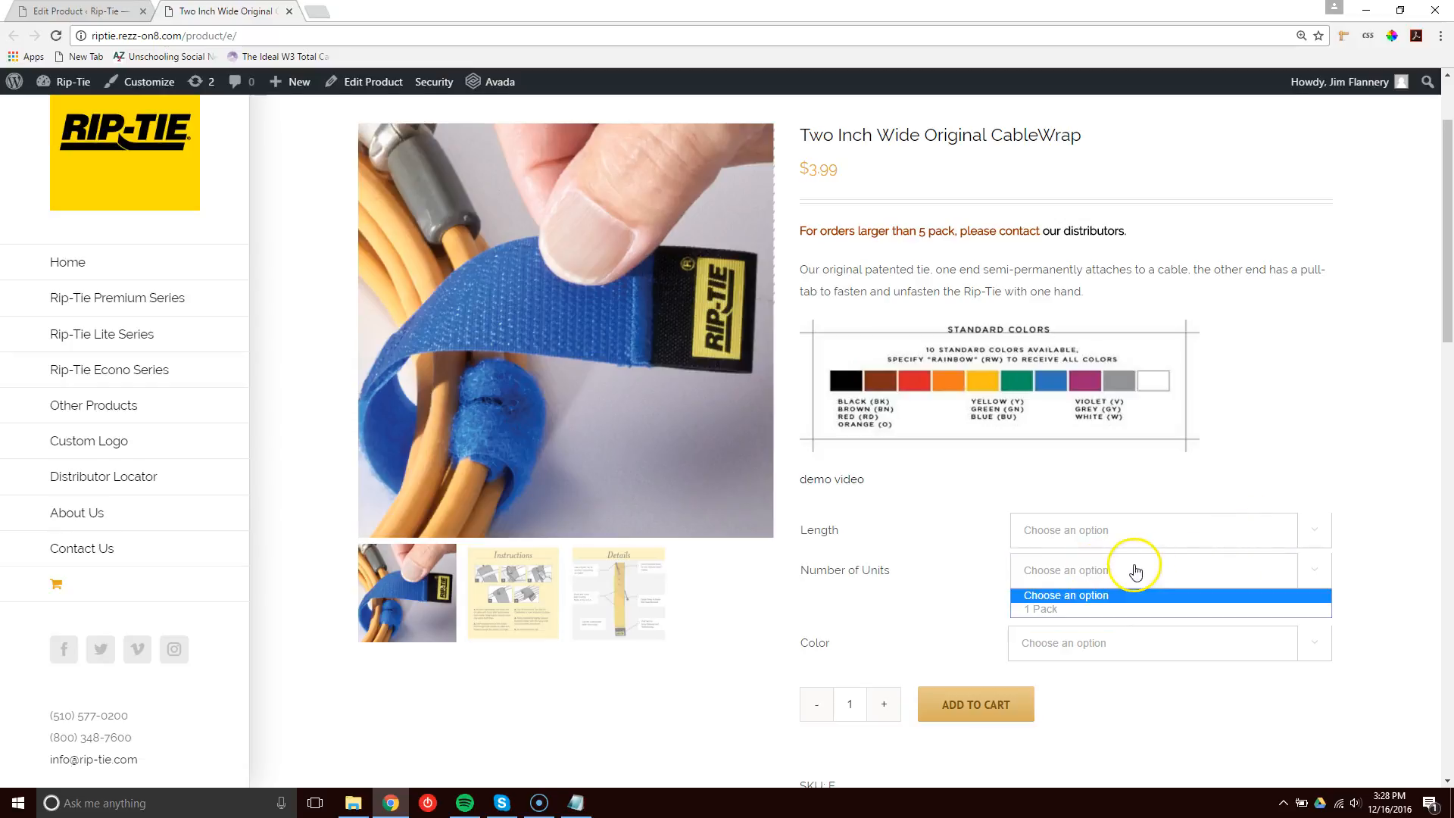
click(1104, 531)
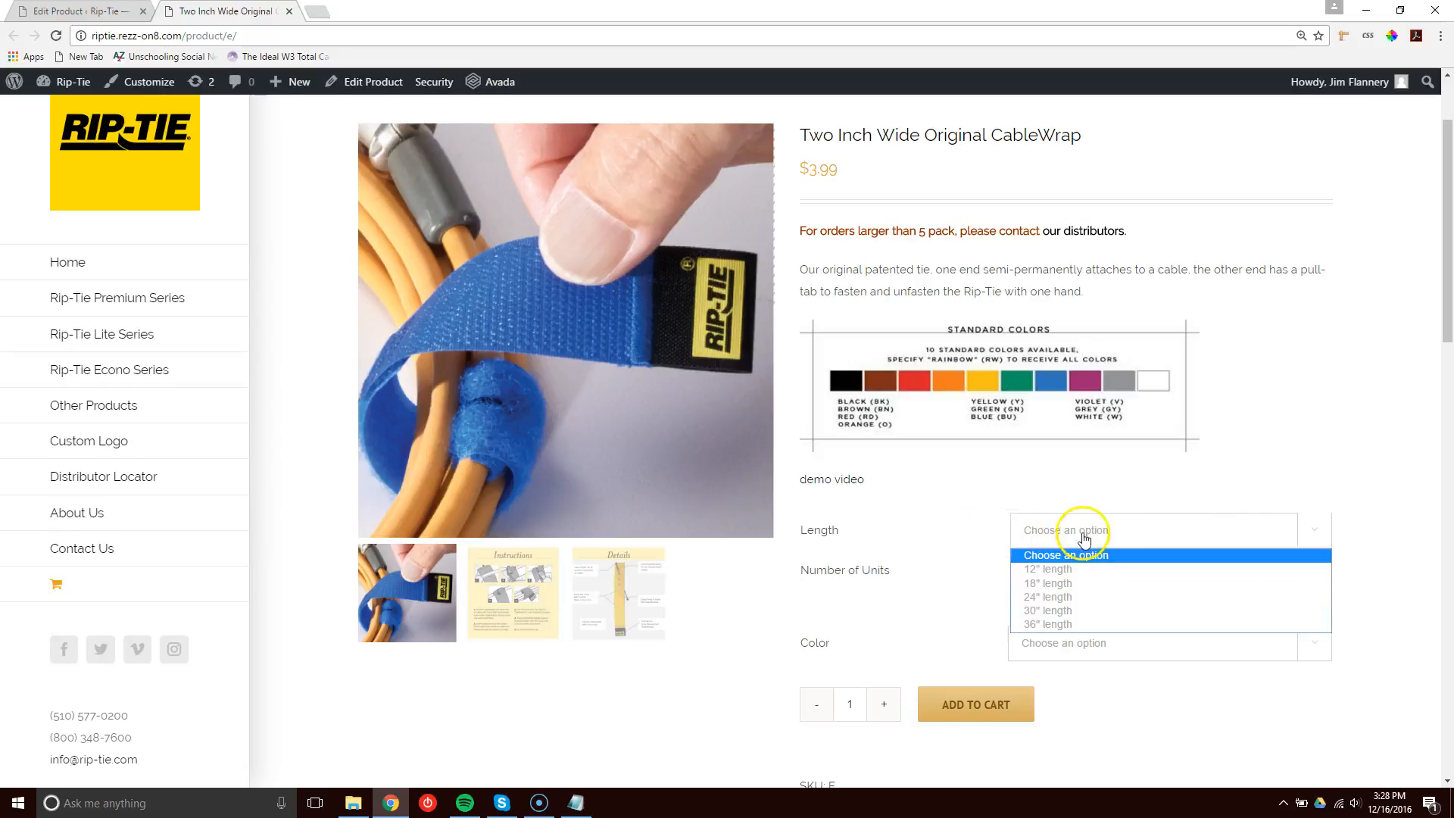
click(1072, 576)
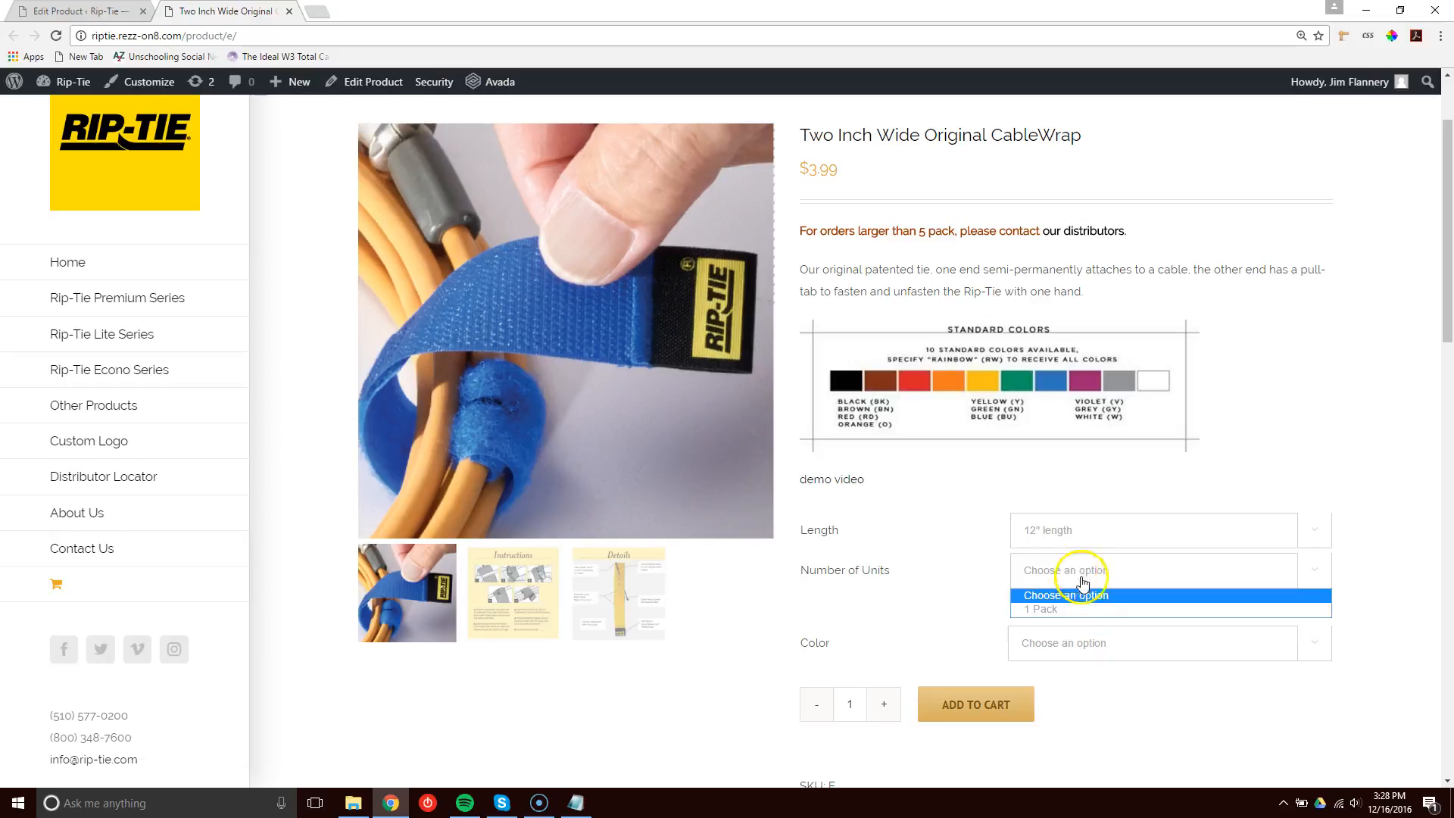
click(1083, 601)
click(1099, 650)
click(1227, 575)
Examine and select the SKU shown for the chosen variation on the live page.
scroll(1374, 537, down, 2)
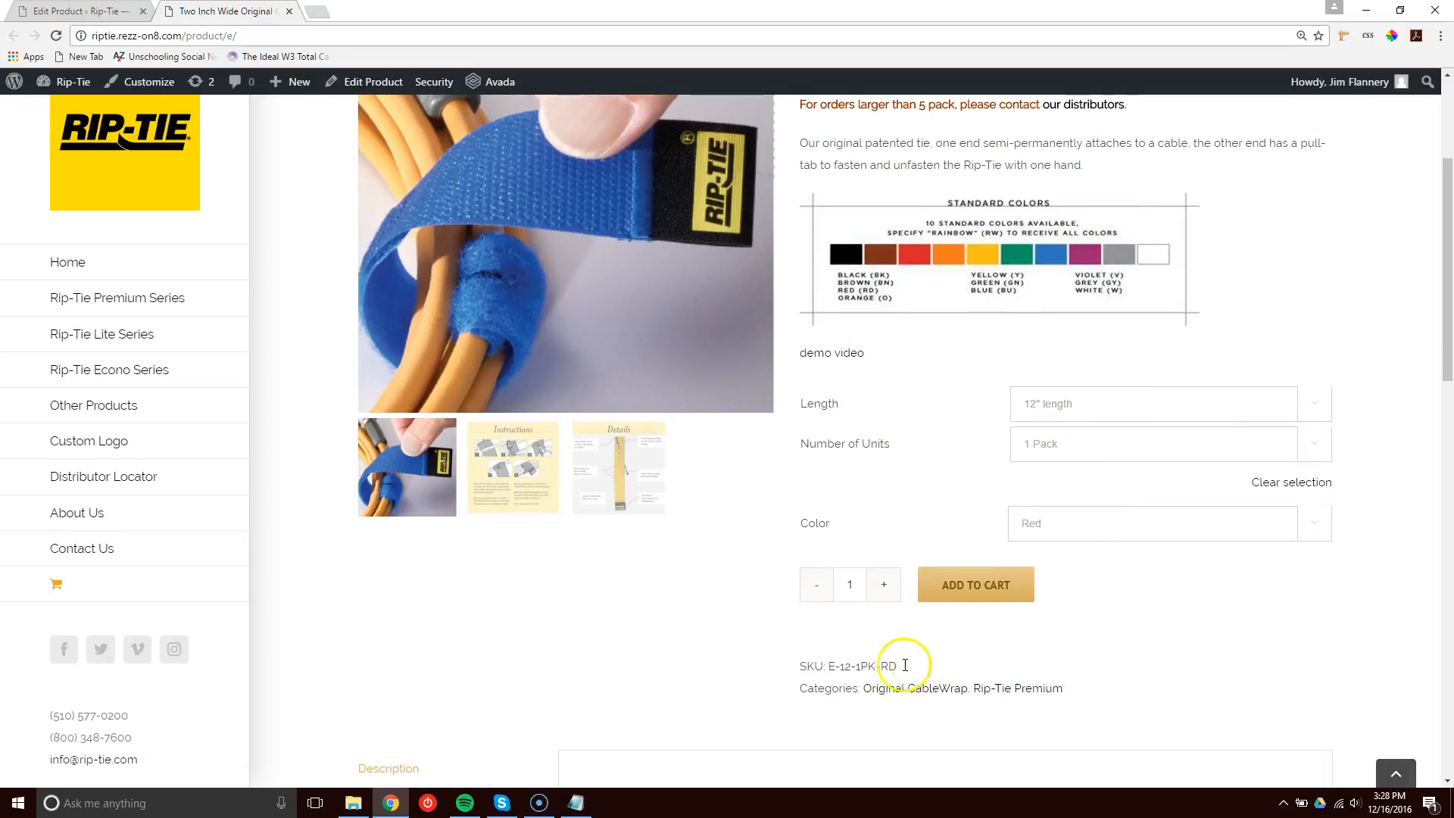
drag(918, 665, 830, 664)
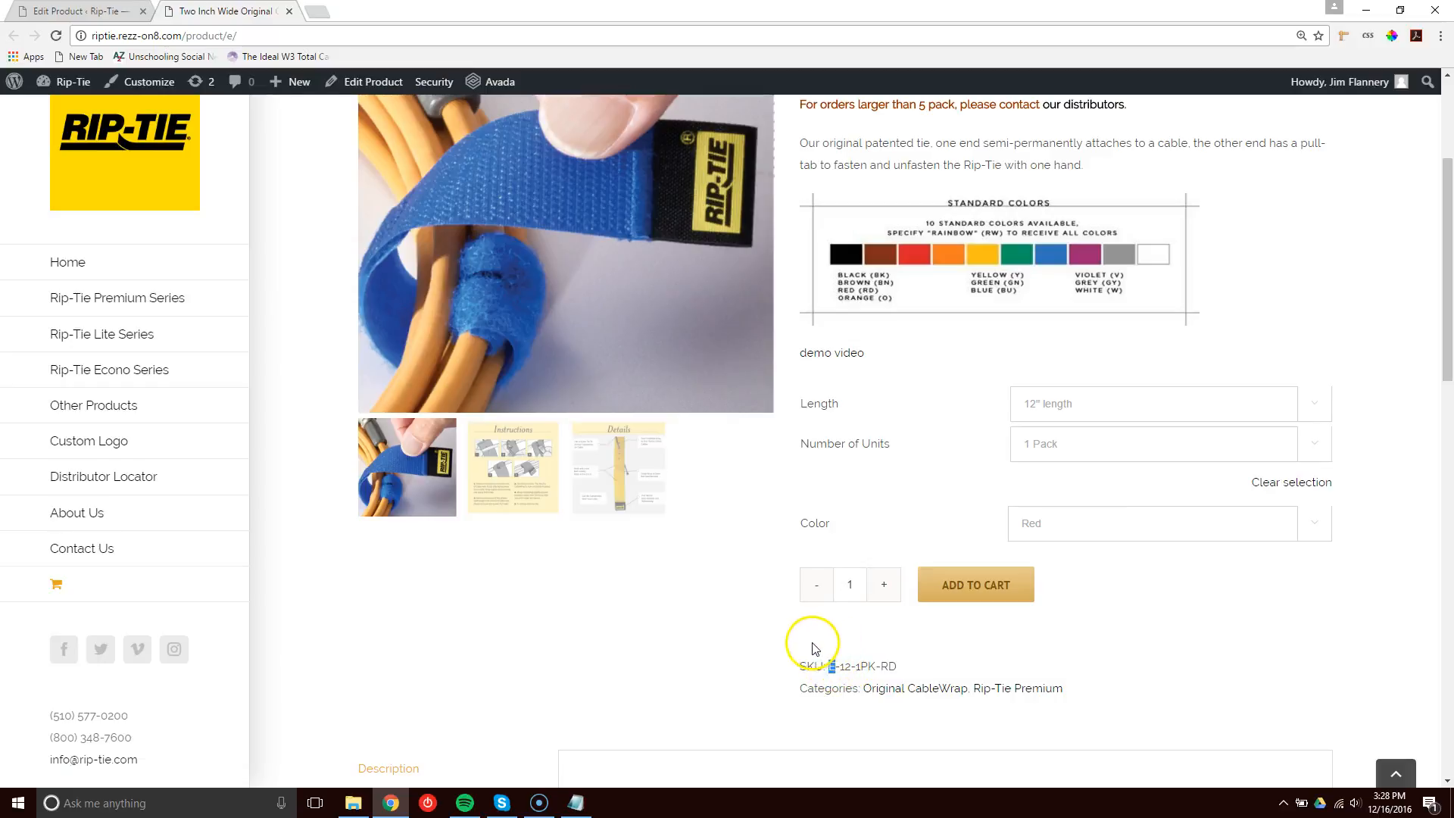
scroll(797, 648, up, 1)
scroll(797, 647, up, 2)
scroll(797, 648, down, 5)
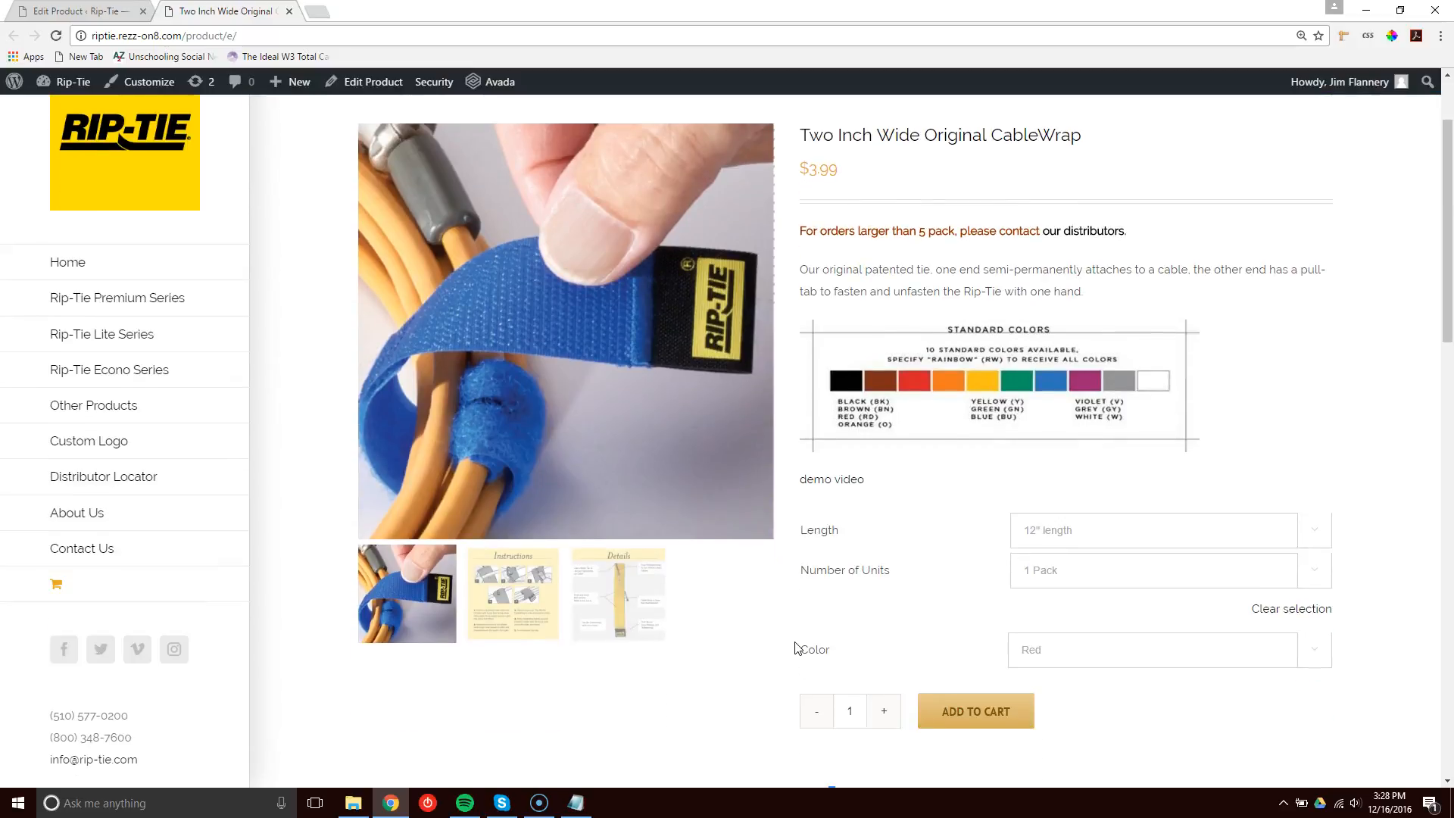
scroll(808, 647, up, 2)
click(849, 672)
double_click(843, 666)
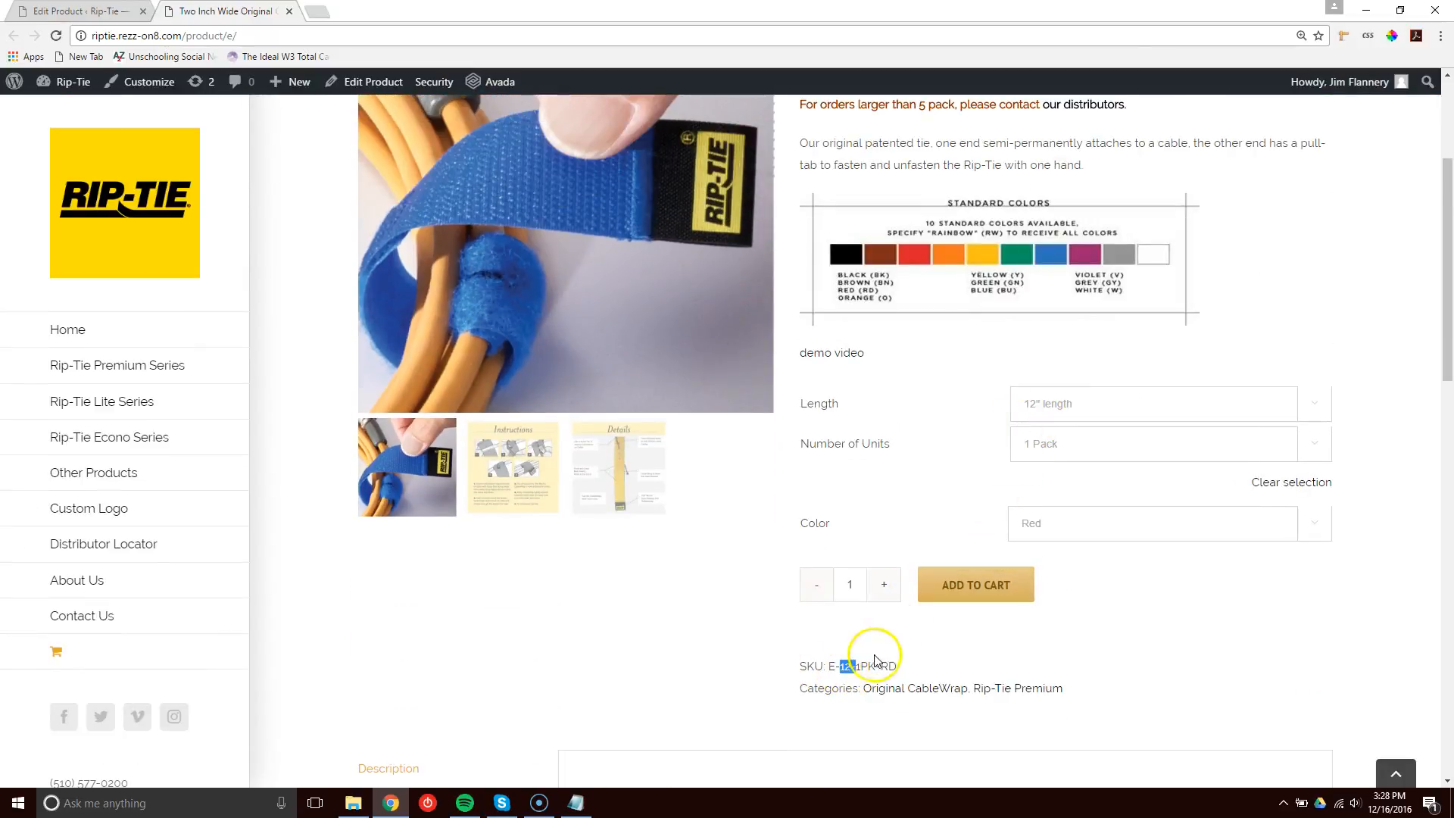
drag(853, 666, 870, 667)
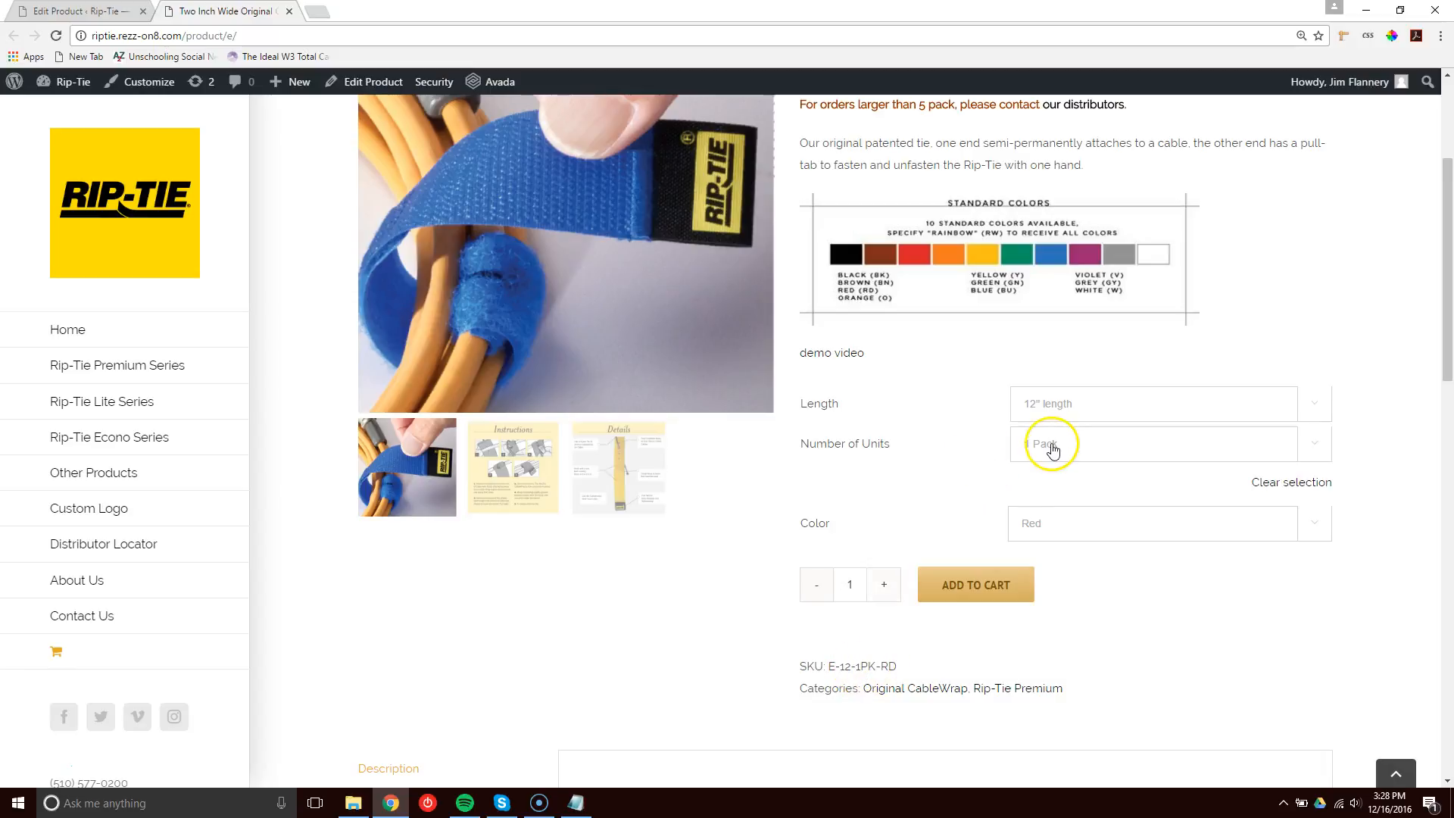
click(891, 671)
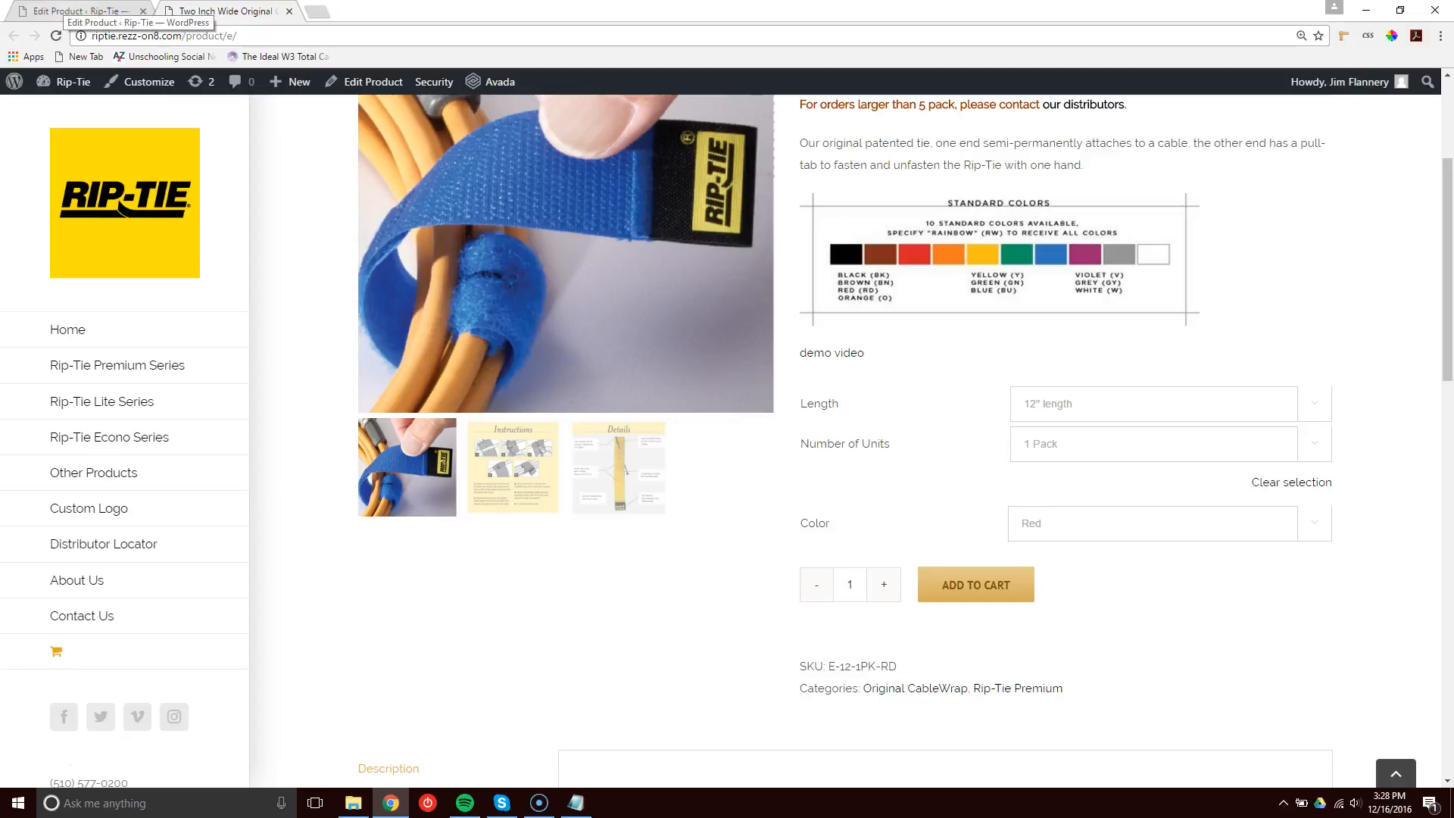
Return to the editor and open the Length and Number of Units attributes in the product data.
click(80, 11)
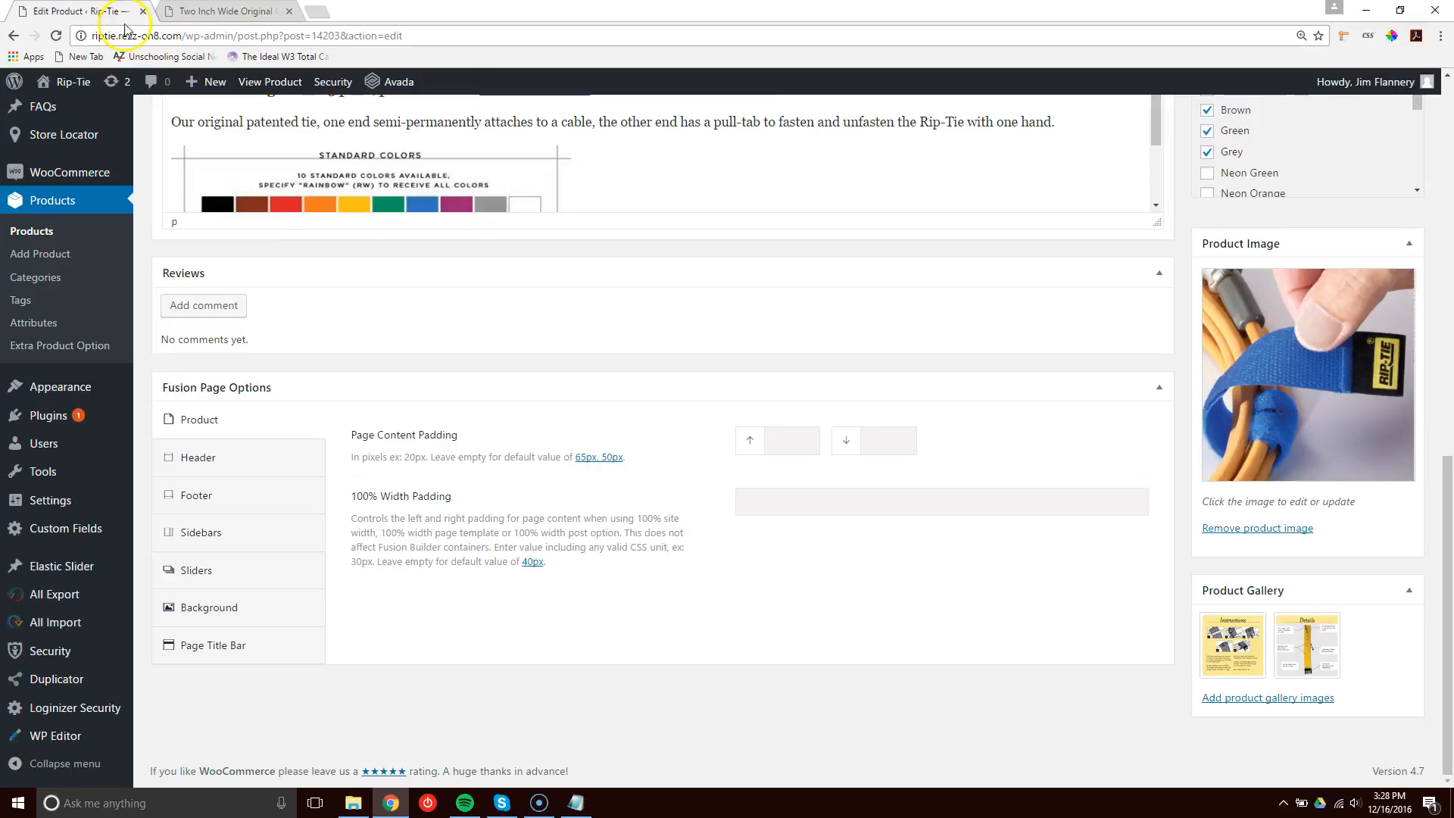
scroll(445, 384, up, 12)
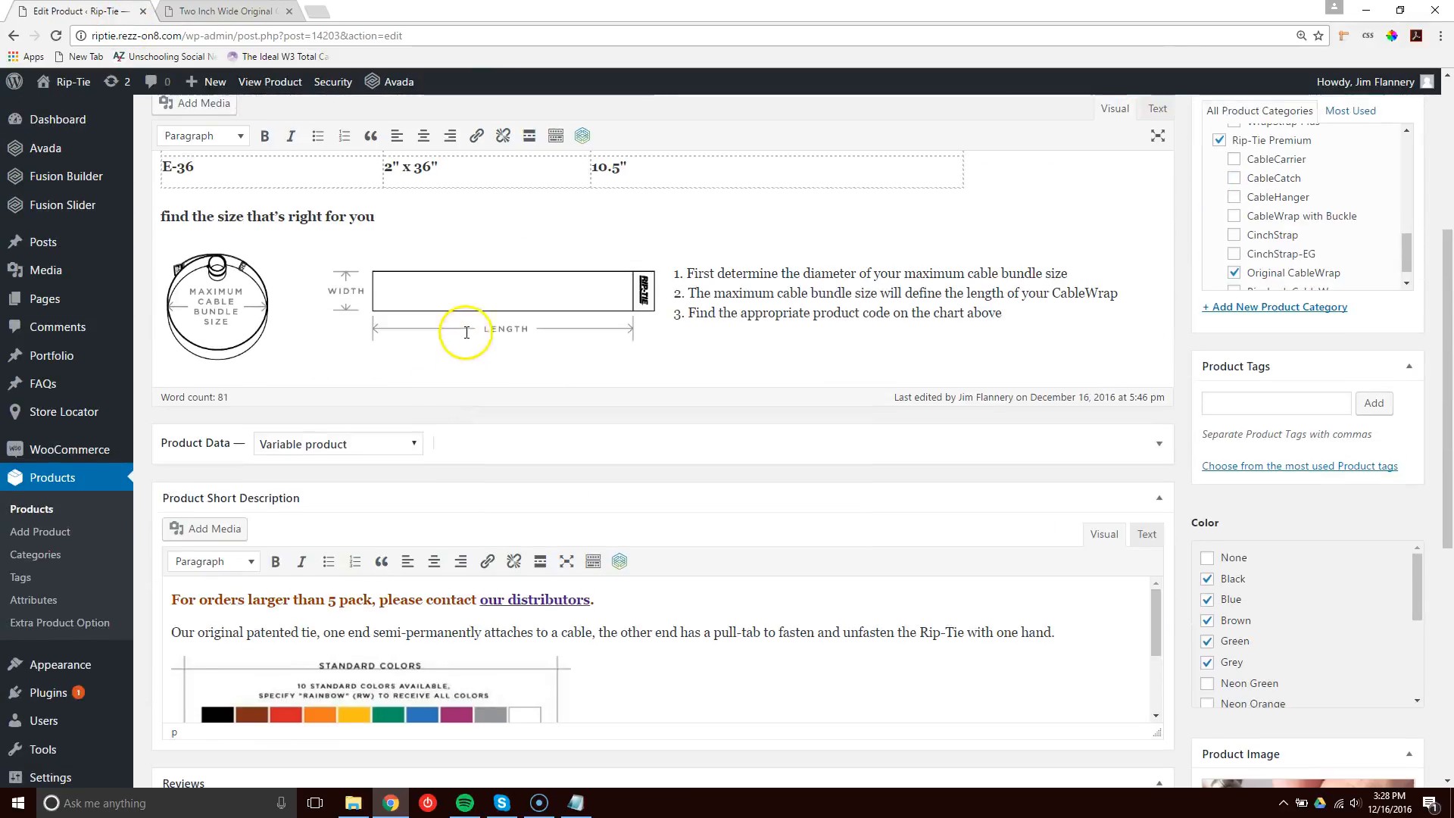
scroll(467, 332, down, 3)
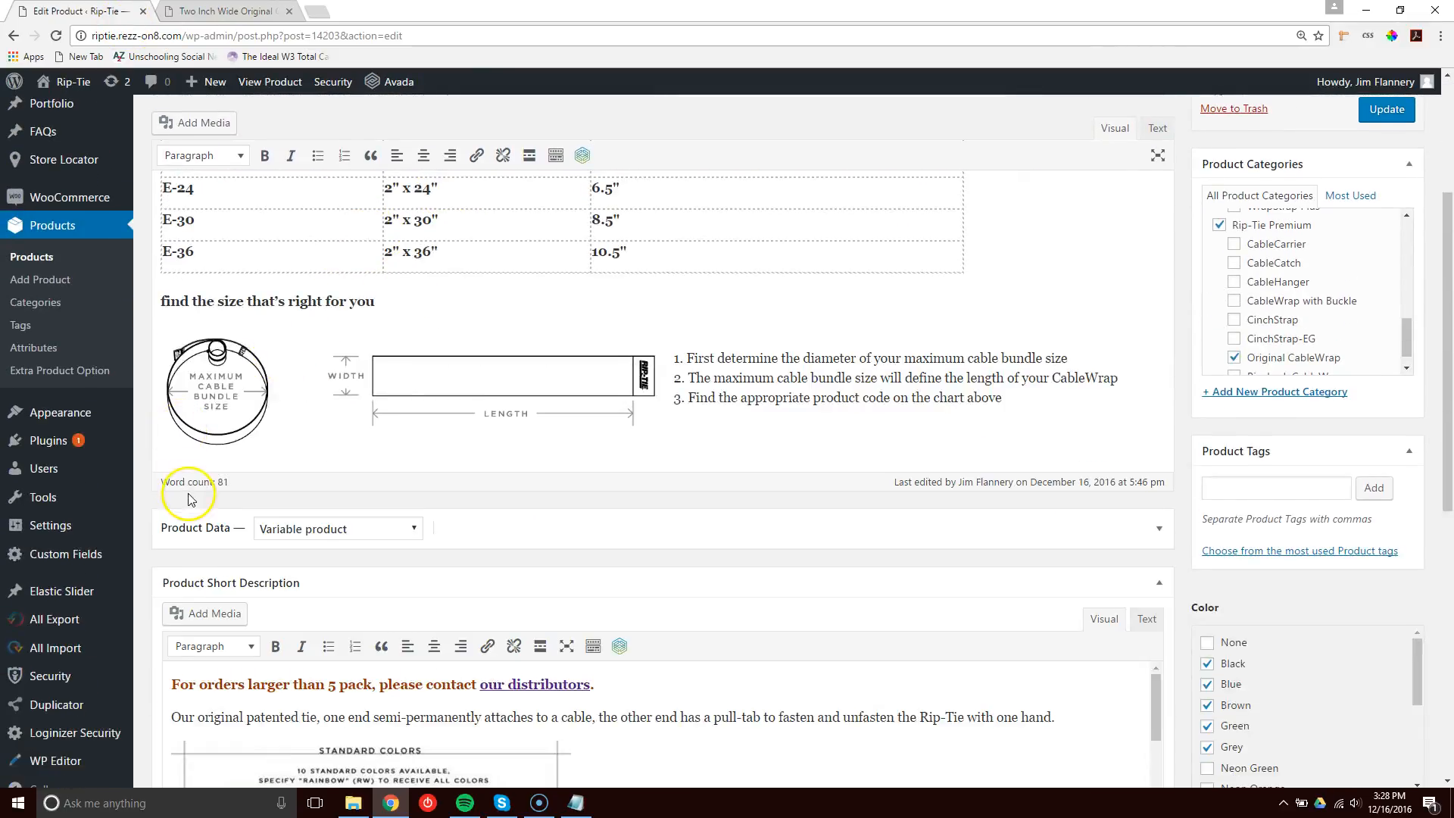
click(181, 530)
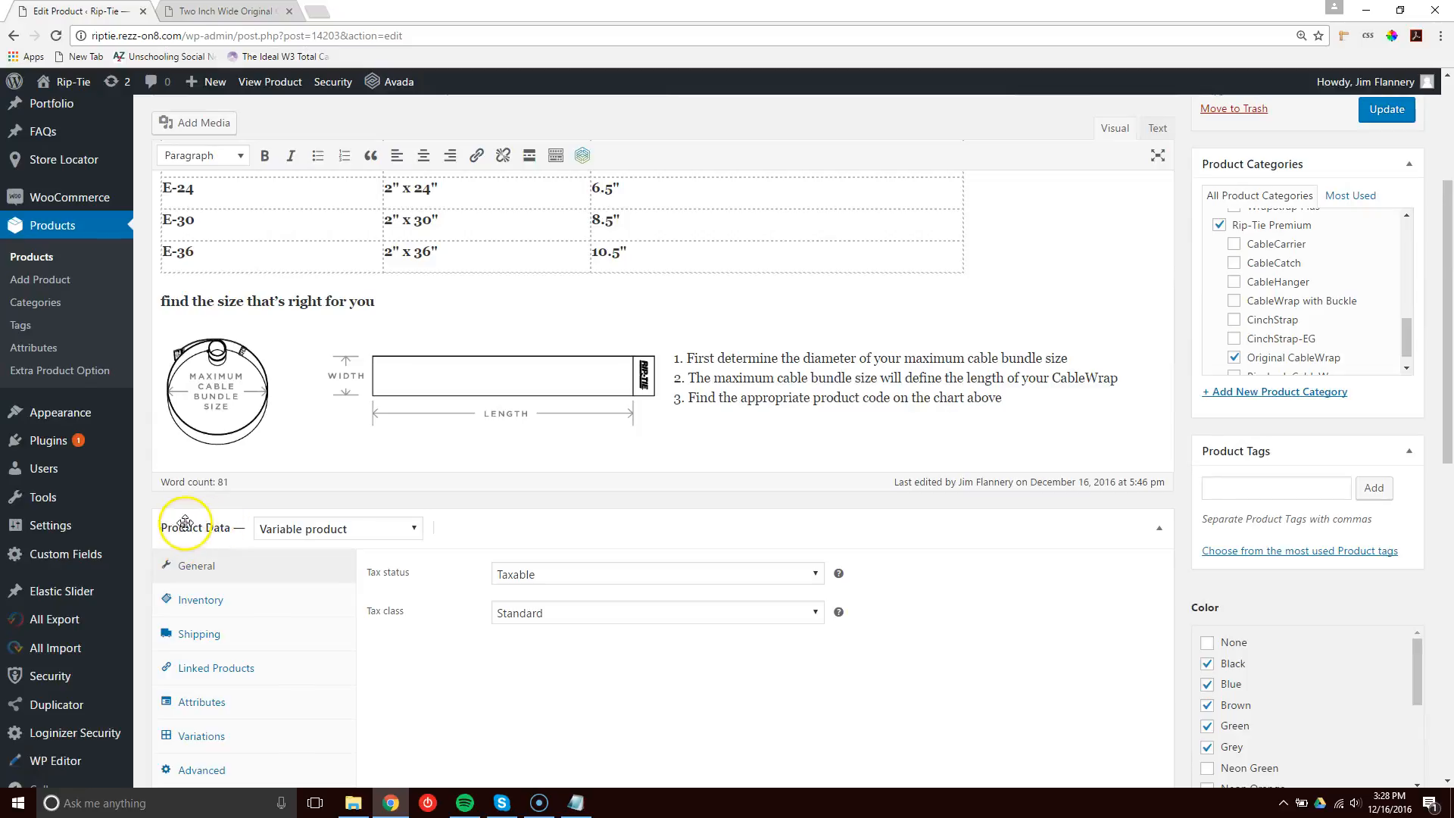
scroll(292, 344, down, 3)
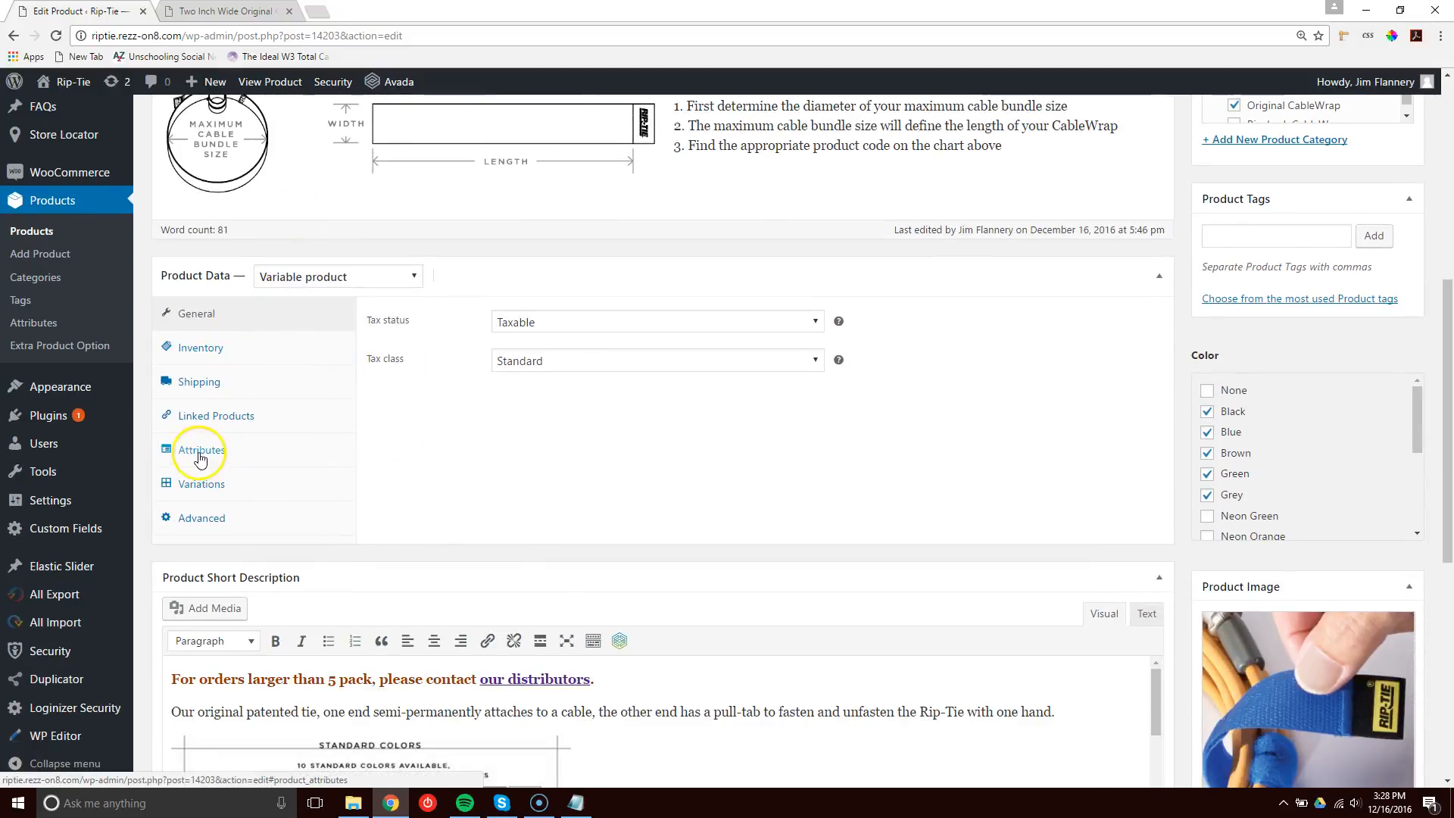
click(200, 452)
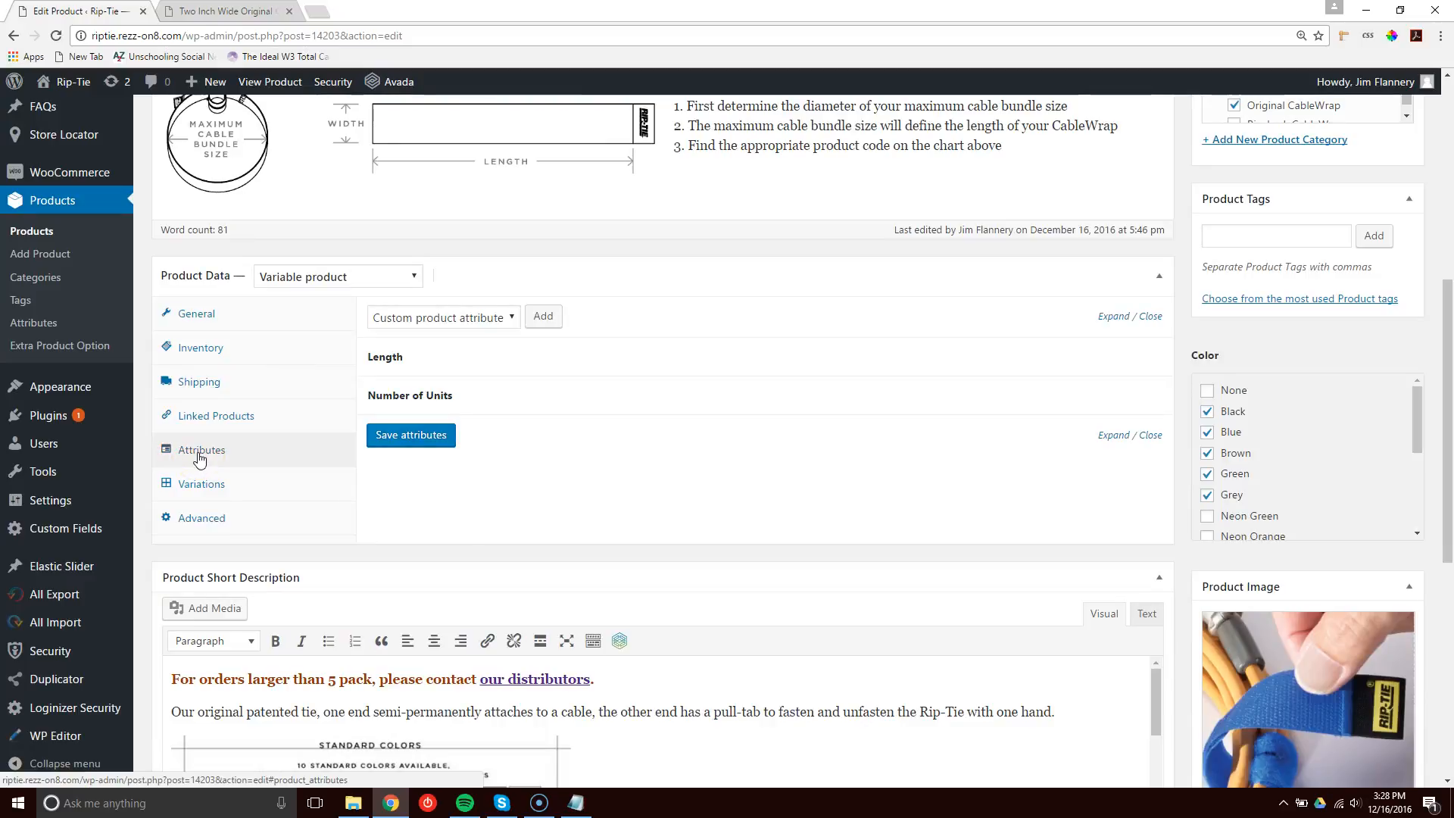
click(383, 356)
click(400, 495)
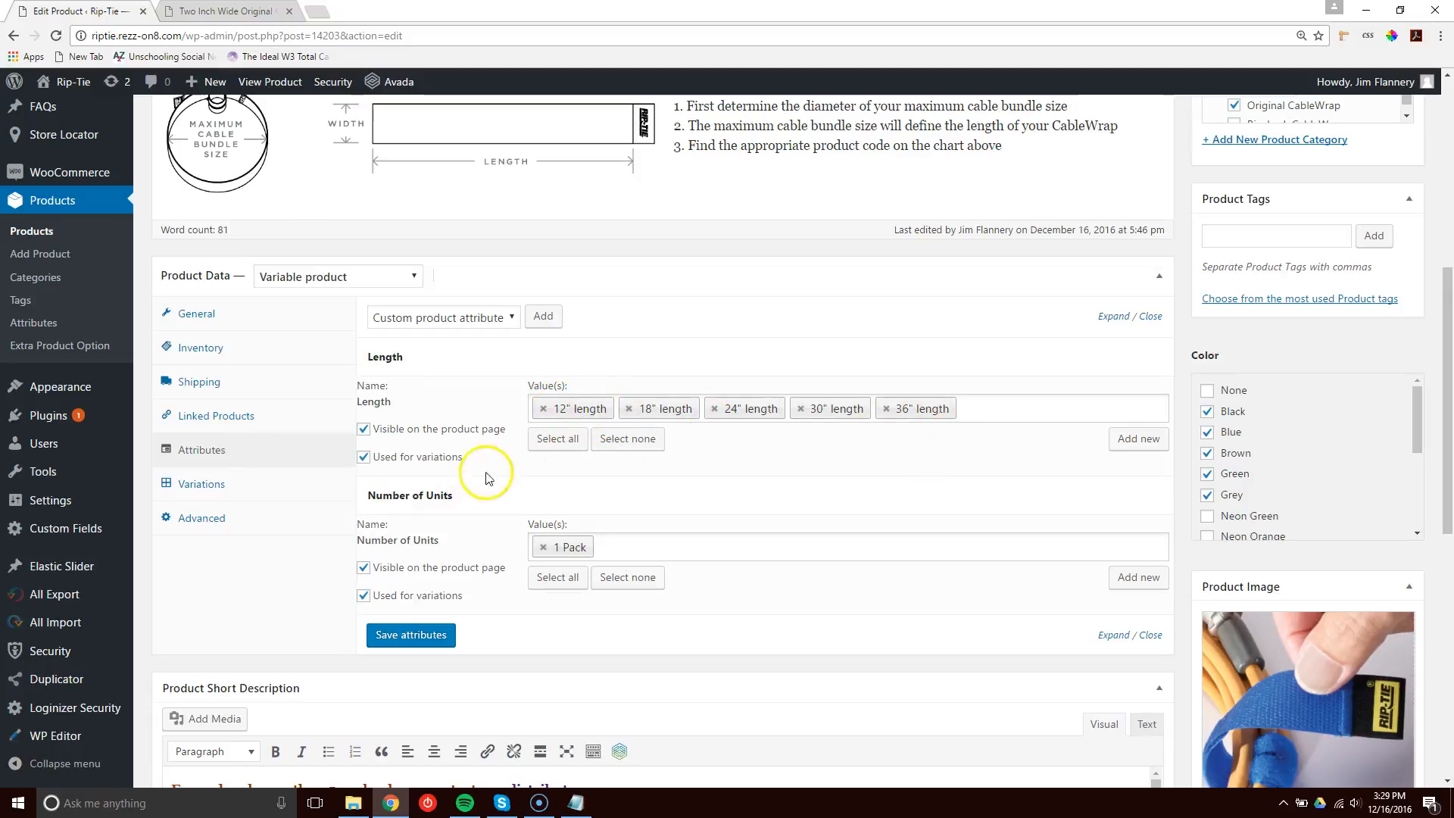
Try to add a 5 Pack value to the Number of Units attribute.
click(602, 555)
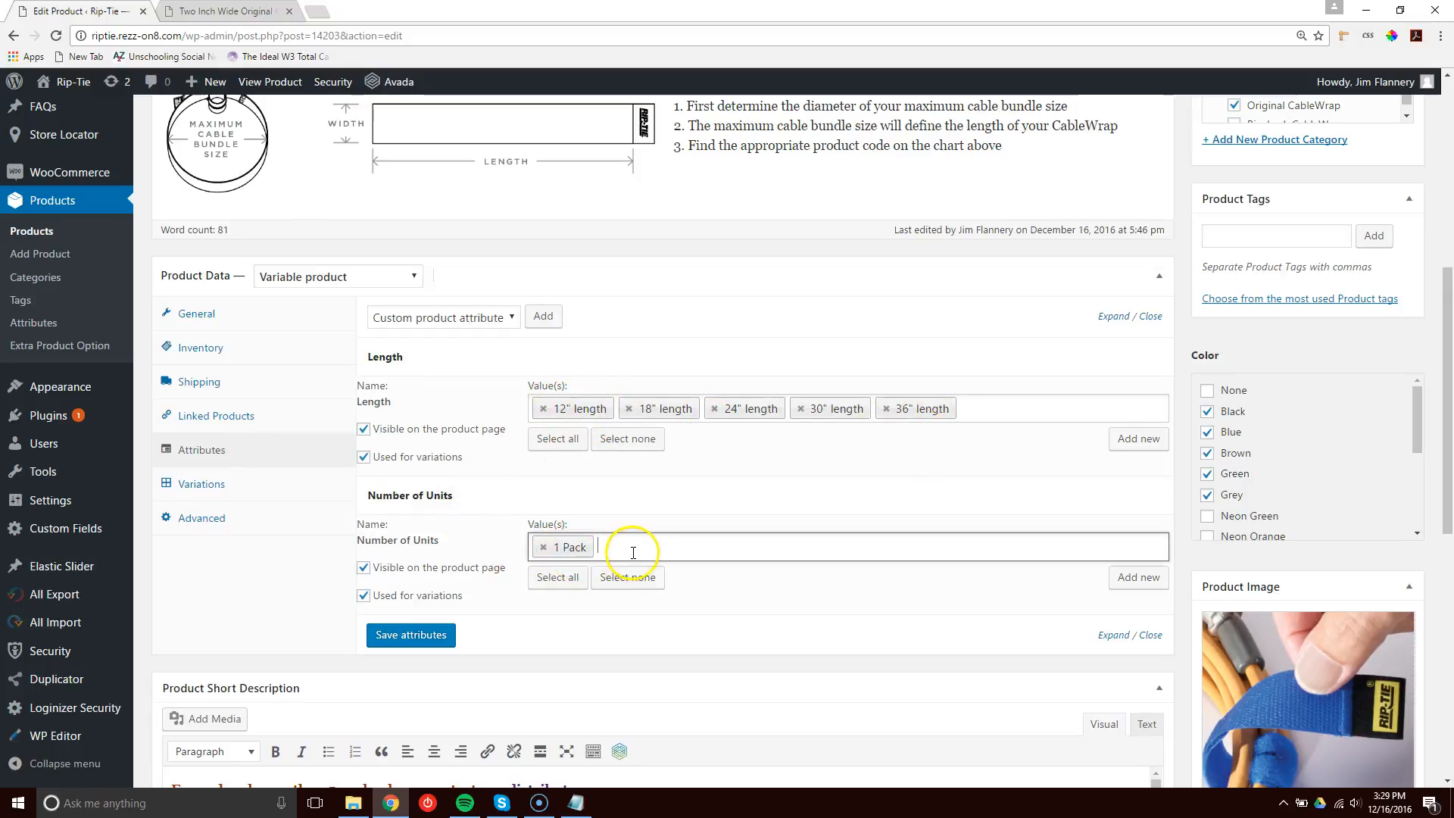
text(5)
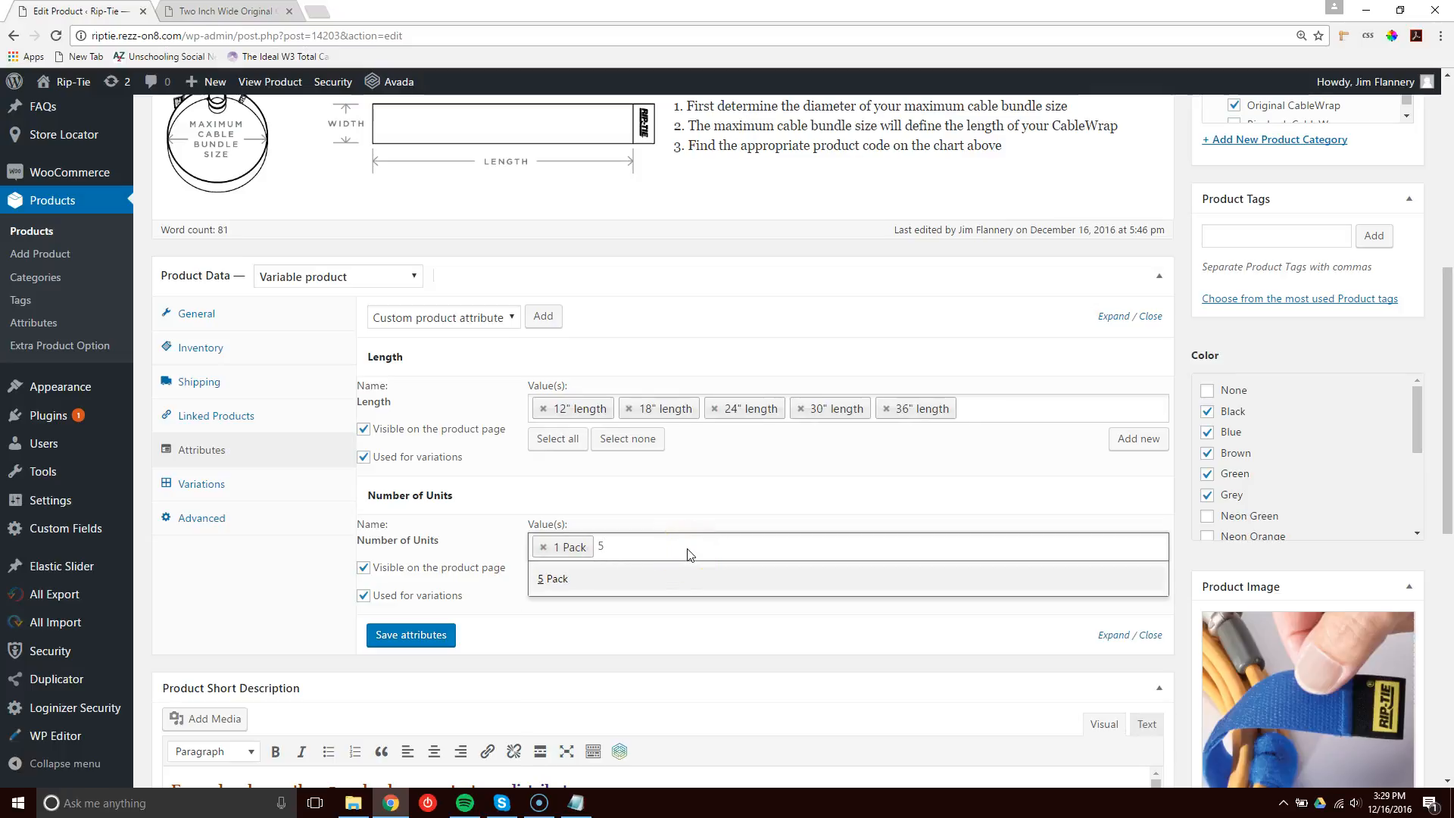
key(Return)
key(BackSpace)
key(BackSpace)
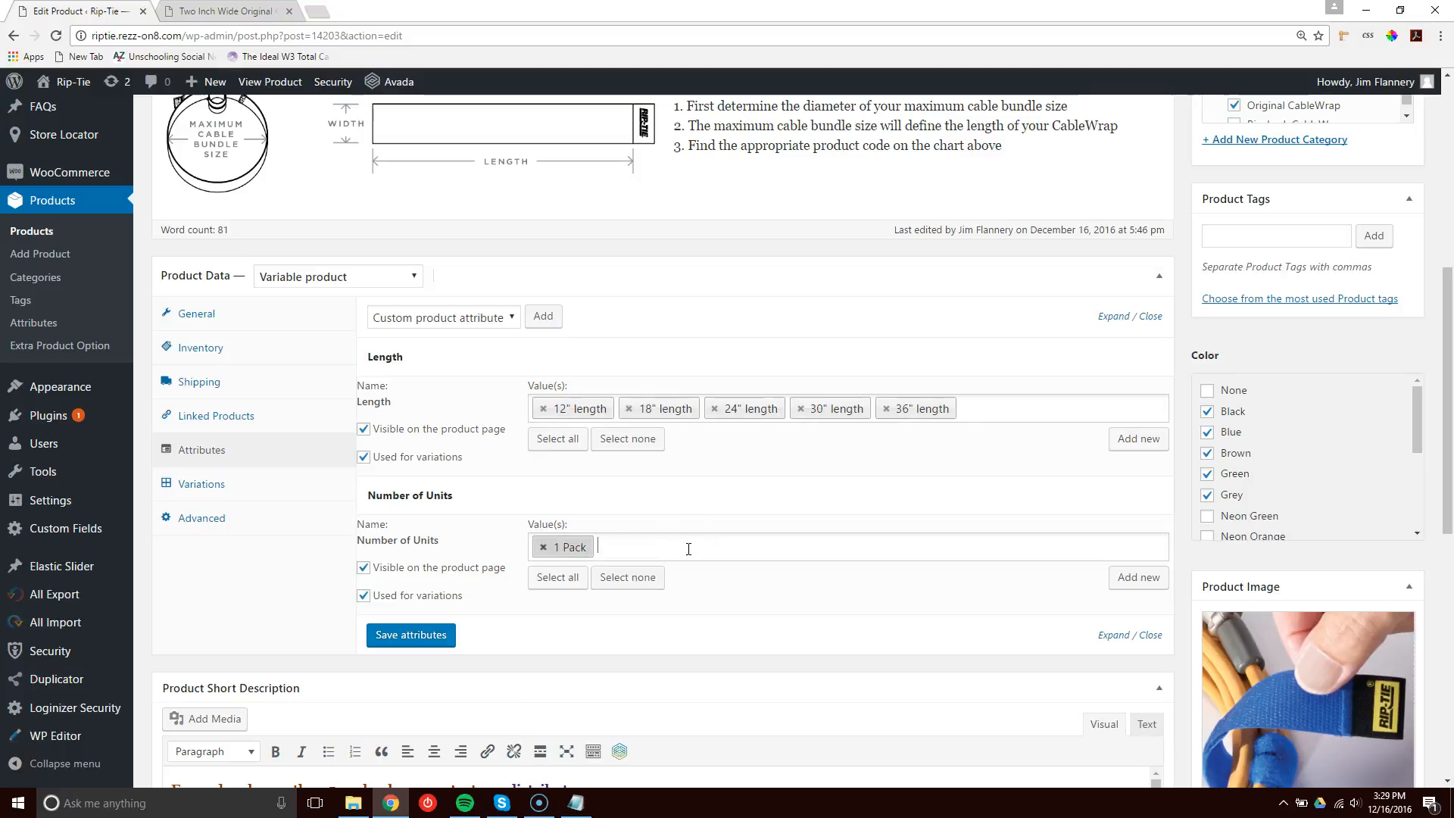
Review the existing values available for the Number of Units attribute.
text(10)
click(646, 543)
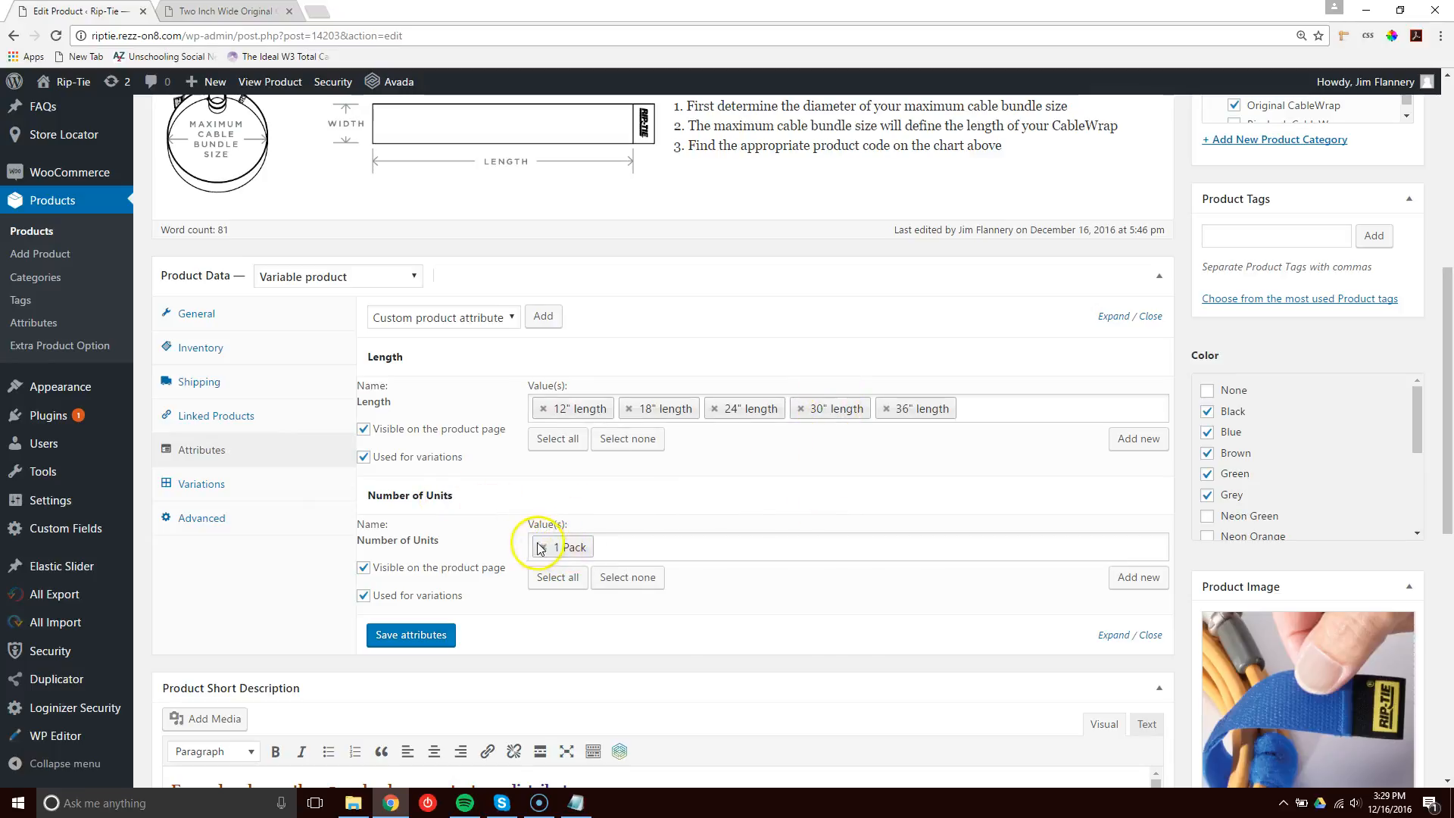
click(622, 543)
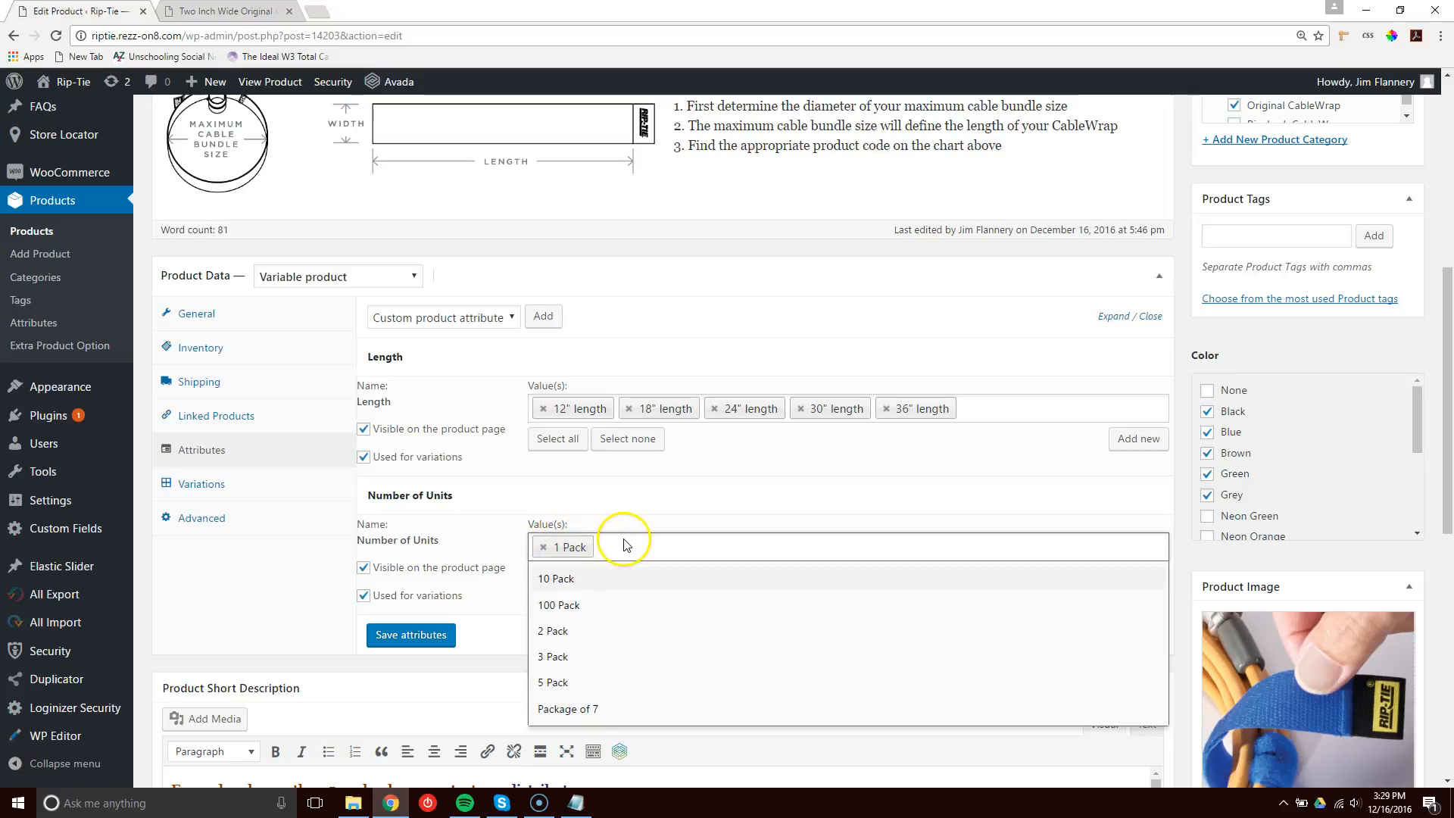
click(603, 509)
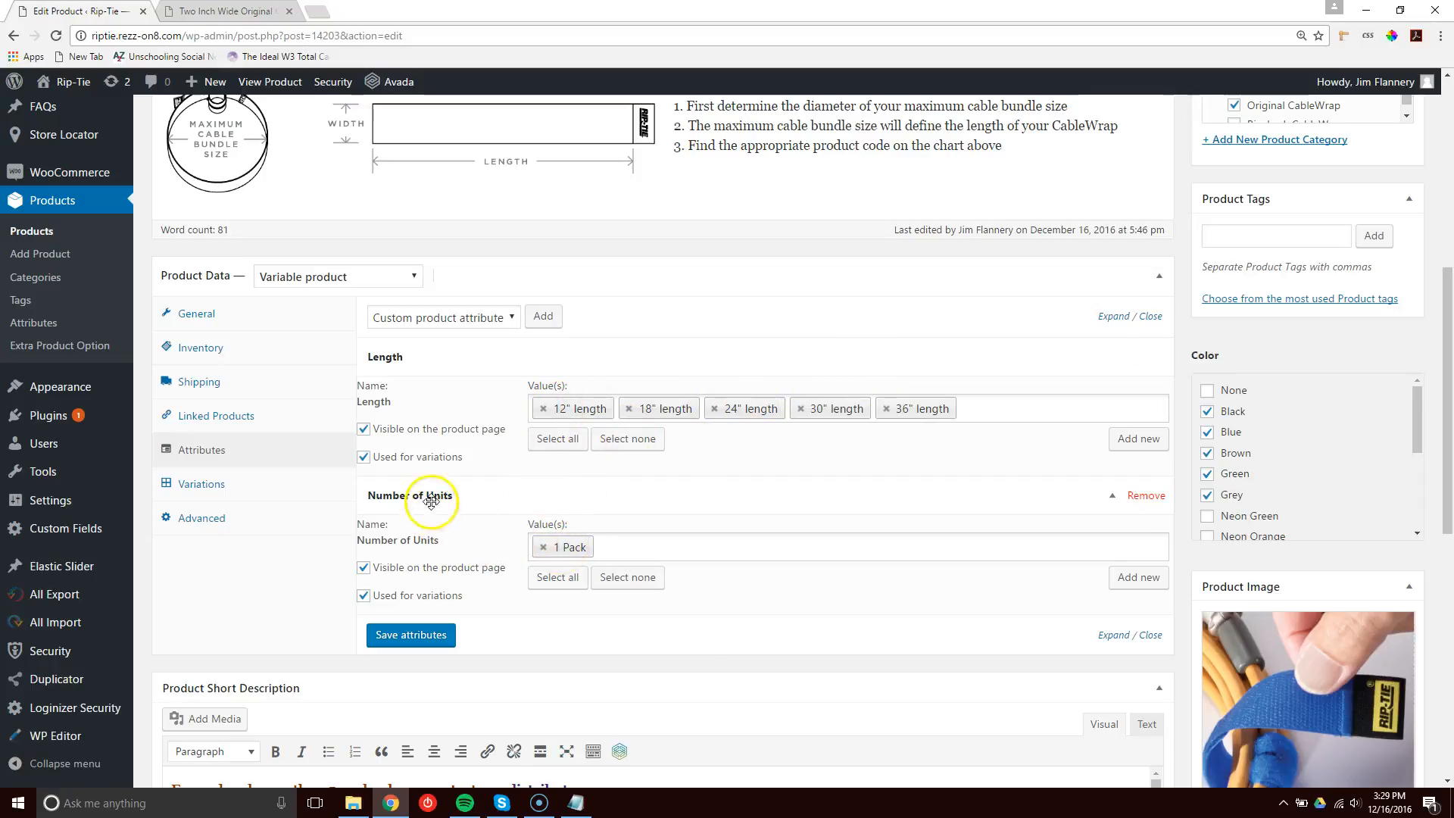
click(627, 546)
text(3)
click(555, 578)
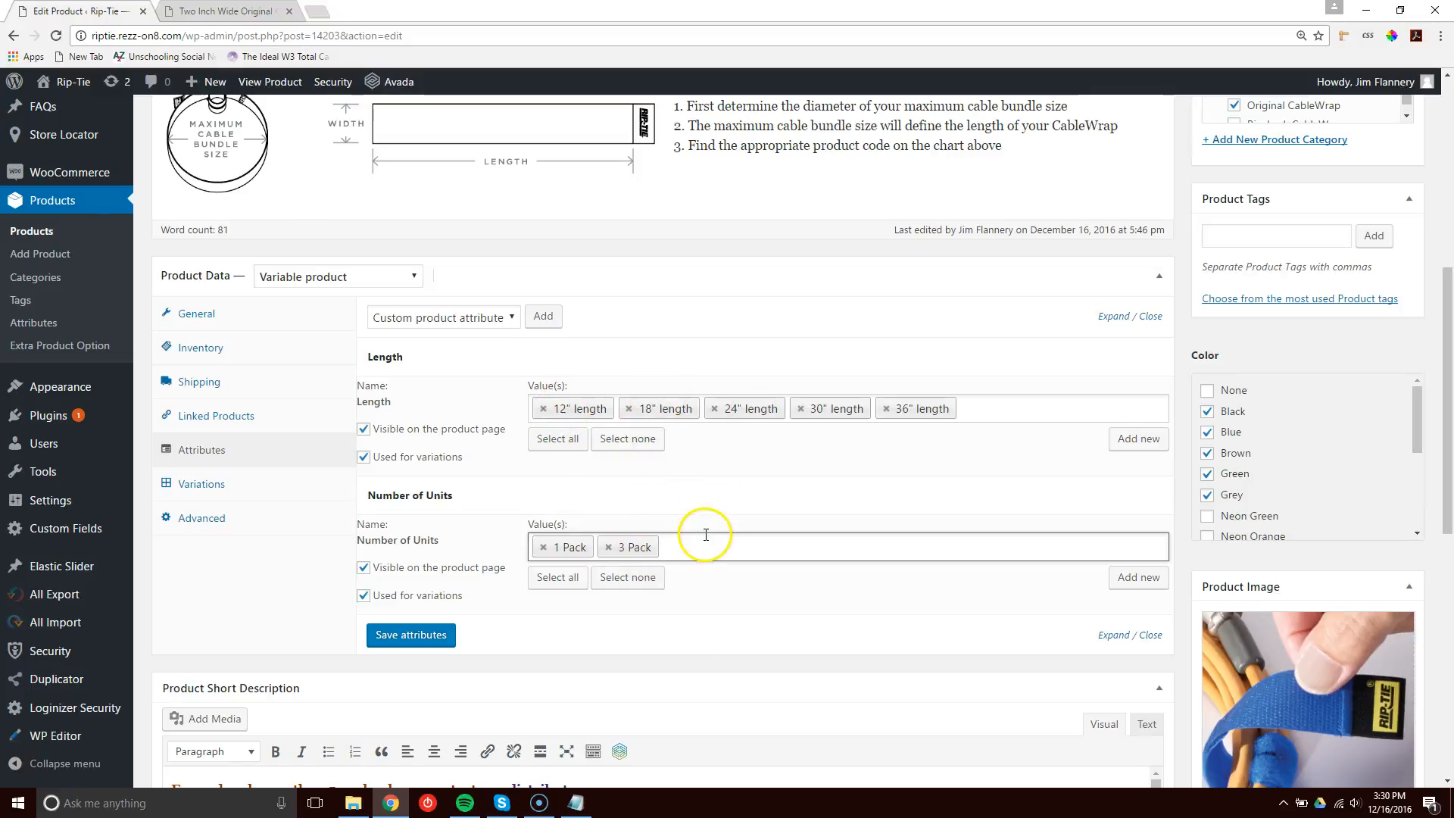
key(BackSpace)
key(BackSpace)
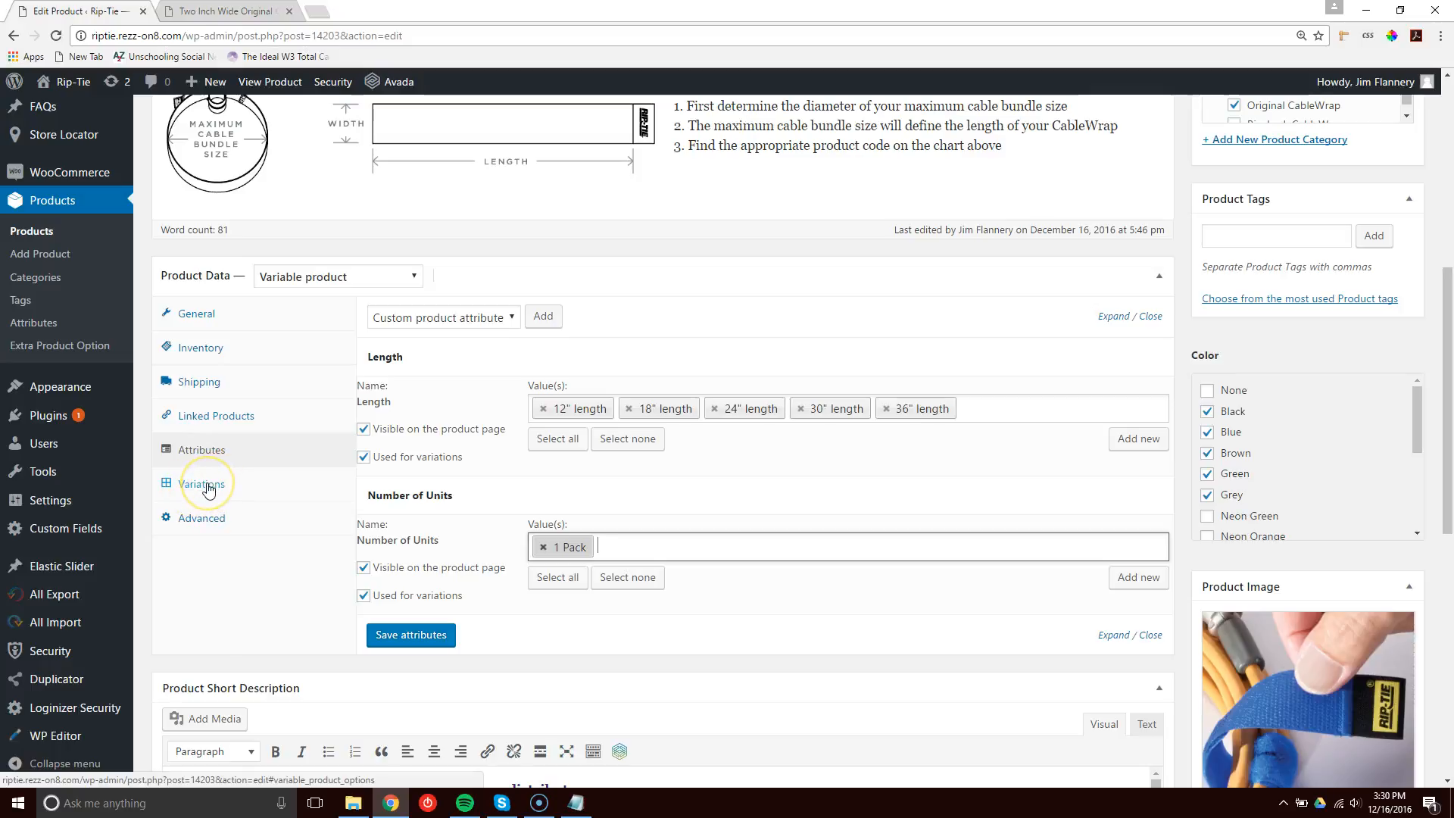
Open the product variations and expand the 12" length, 1 Pack variation.
click(206, 487)
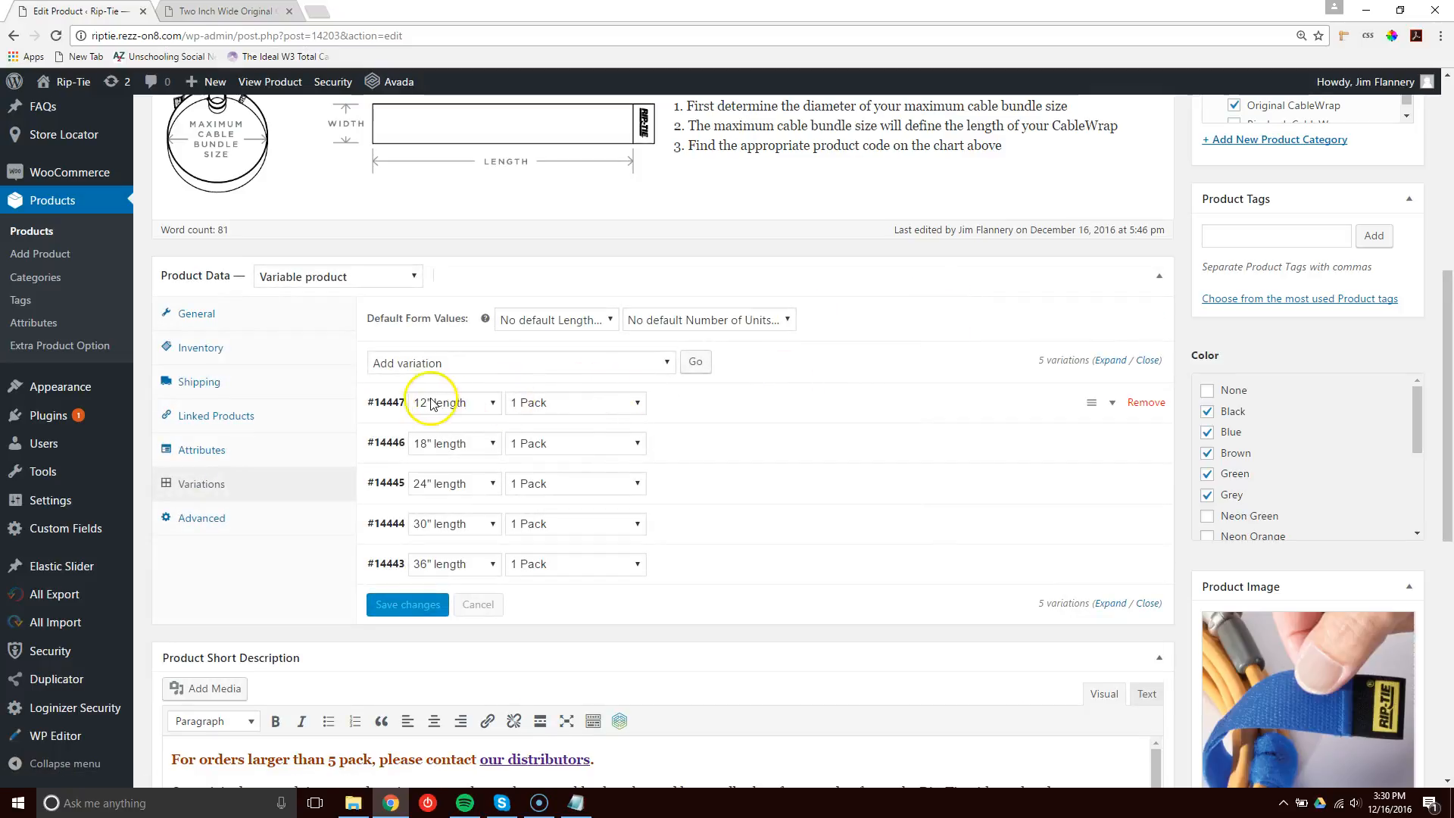
click(435, 403)
click(437, 401)
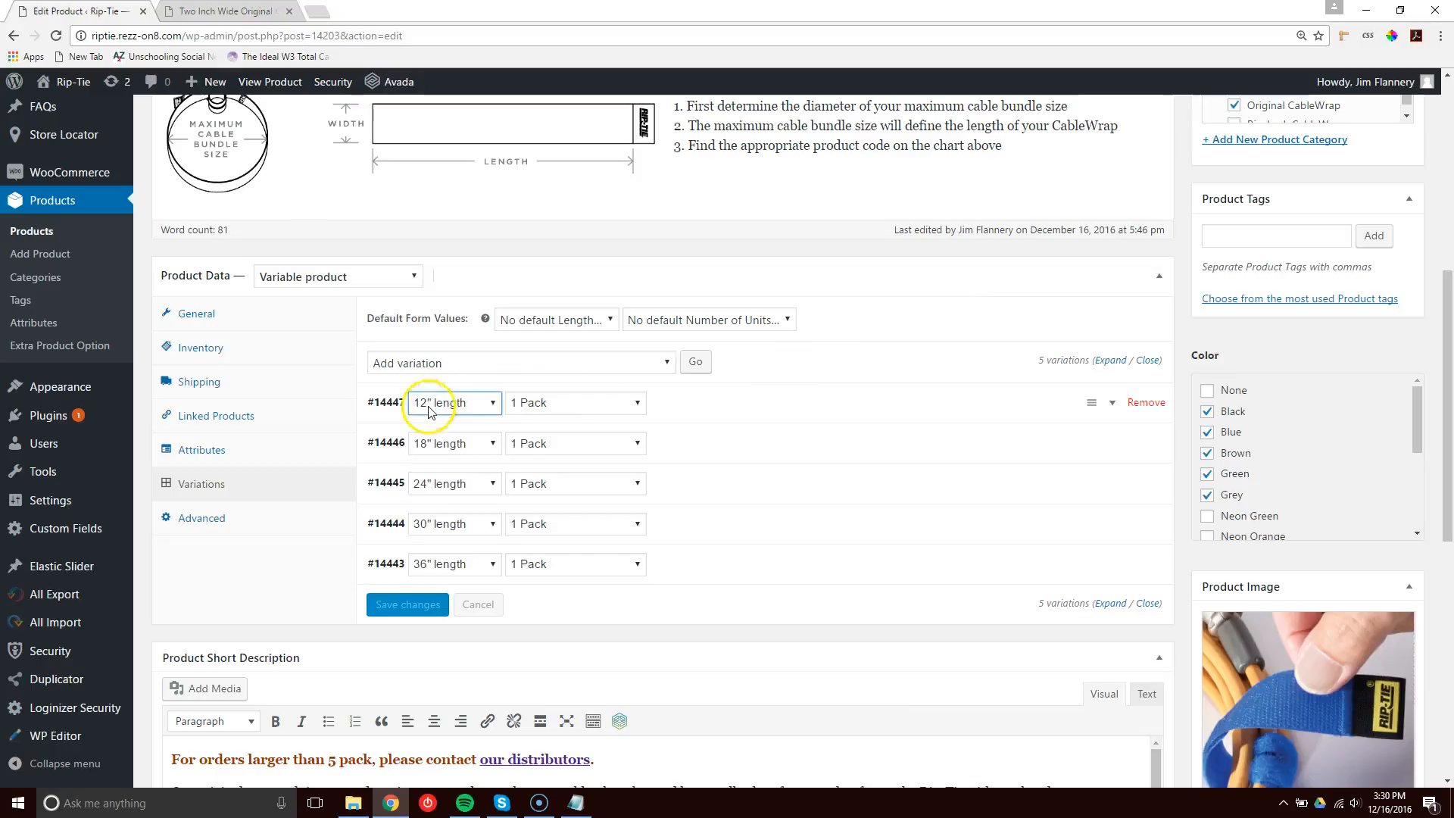
click(559, 403)
click(562, 407)
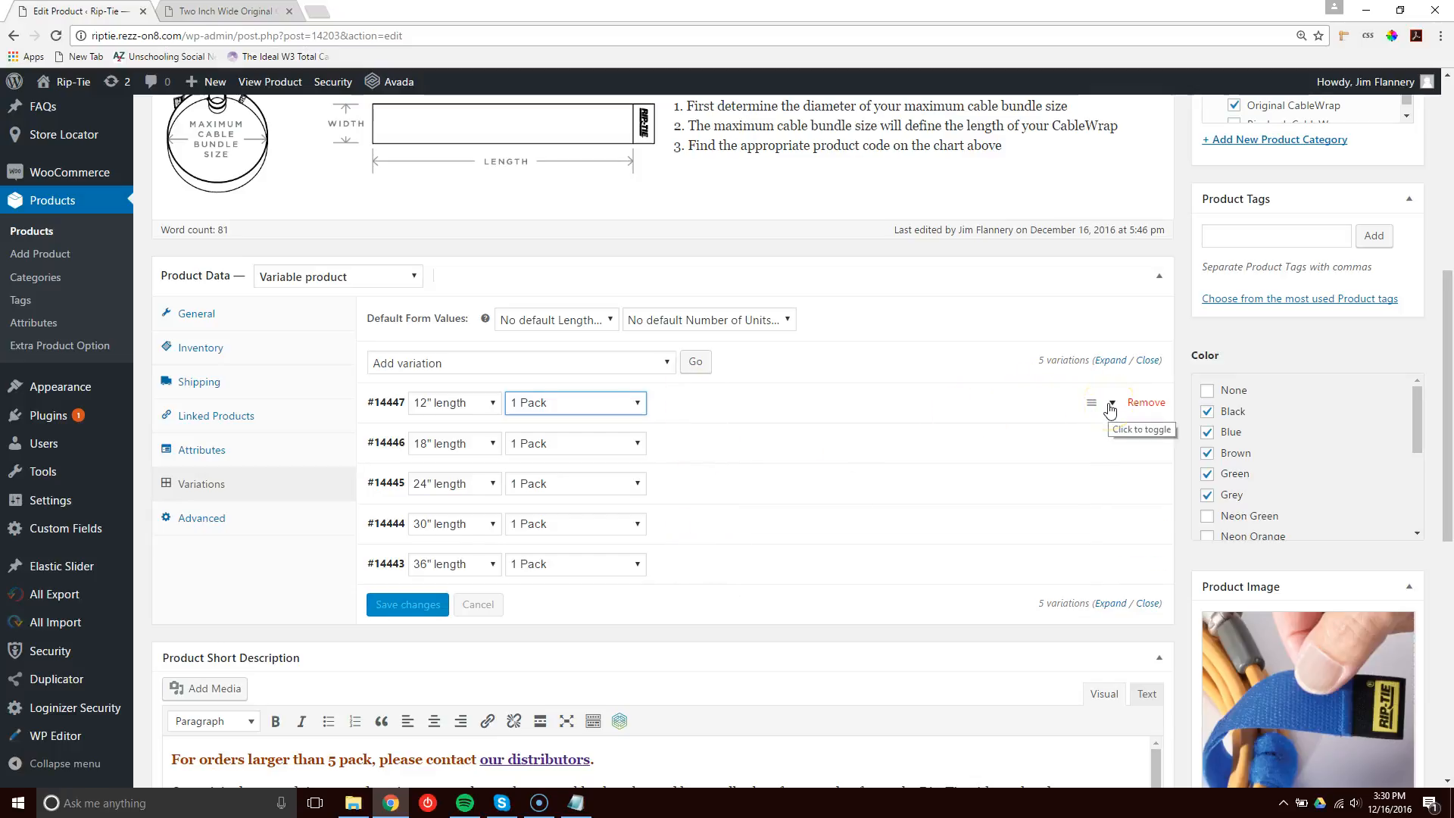
click(1110, 406)
scroll(748, 393, down, 2)
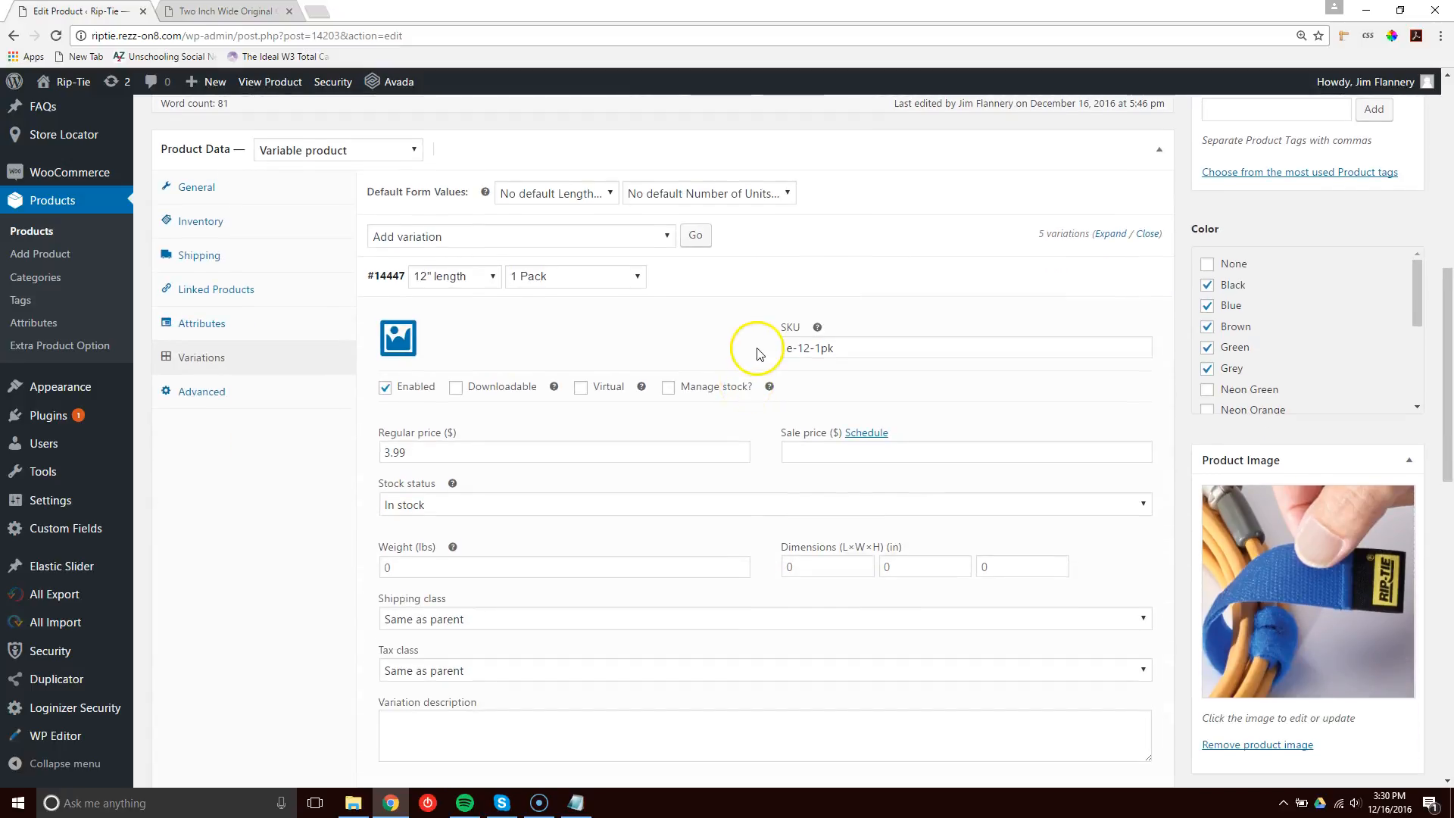
Inspect the 12" length variation's regular price, SKU and weight fields.
drag(430, 454, 382, 450)
click(383, 450)
click(414, 450)
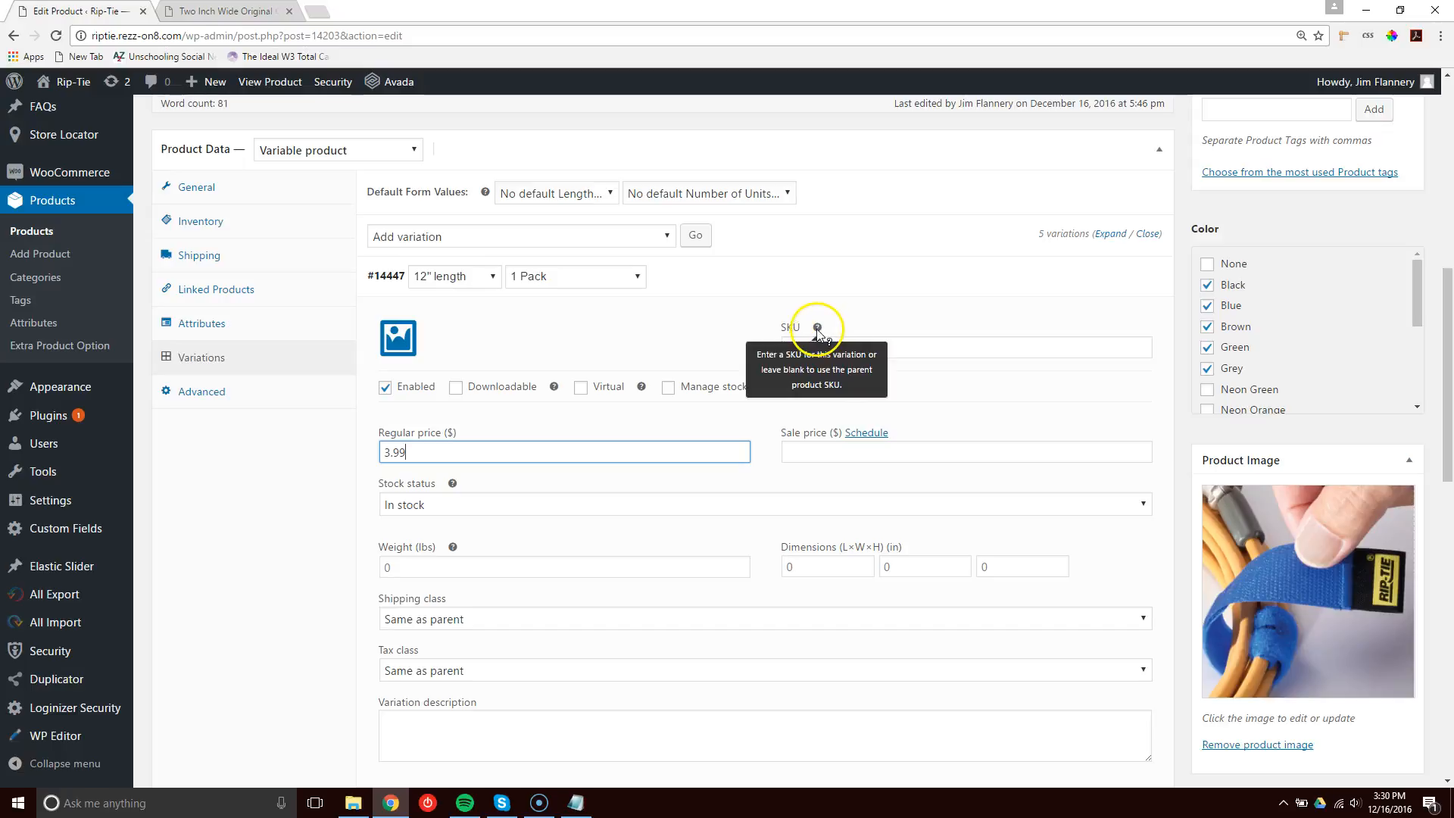
drag(785, 351, 851, 351)
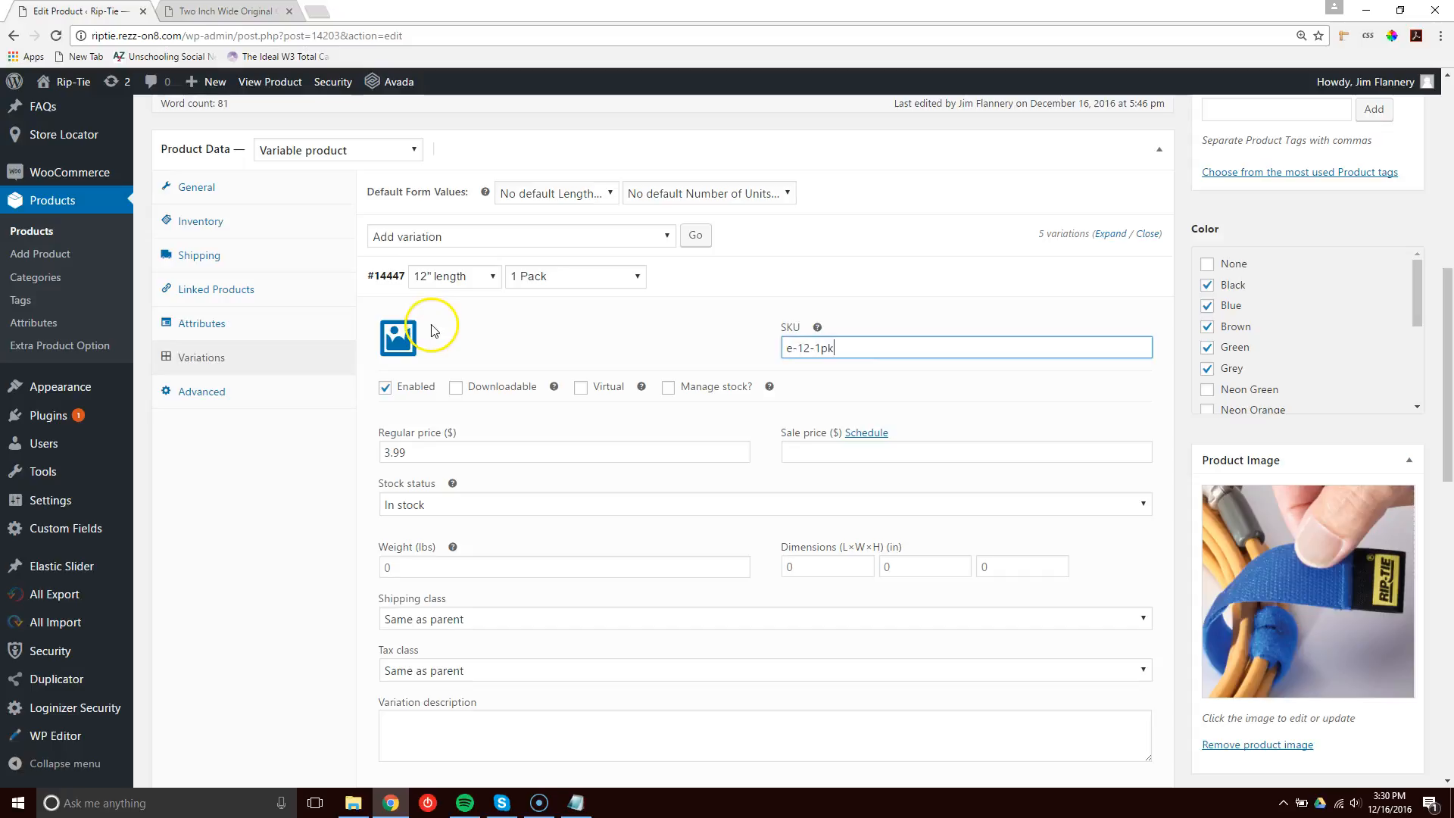
click(388, 565)
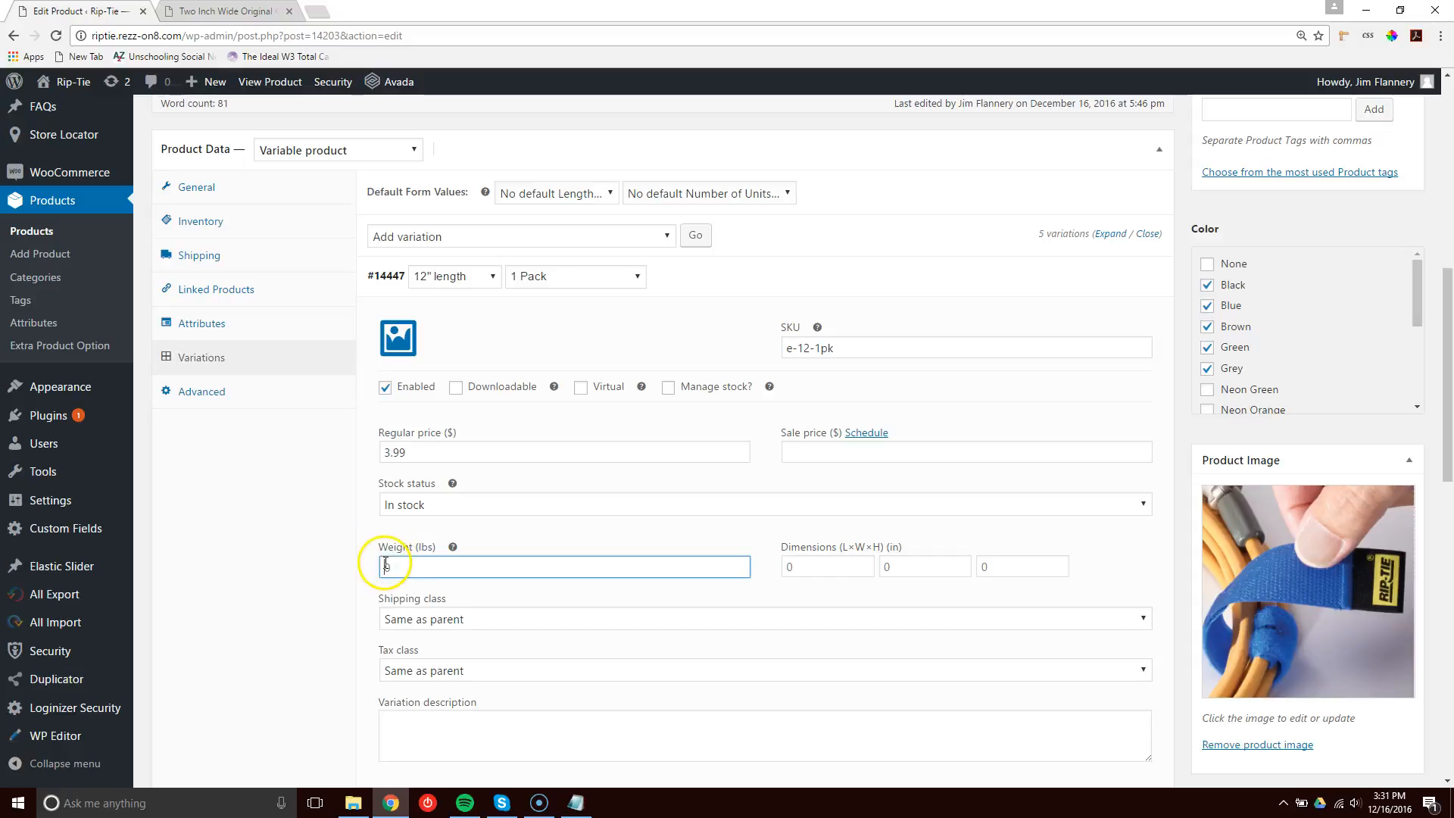
Review the product short description text and its link to our distributors.
drag(1447, 393, 1444, 615)
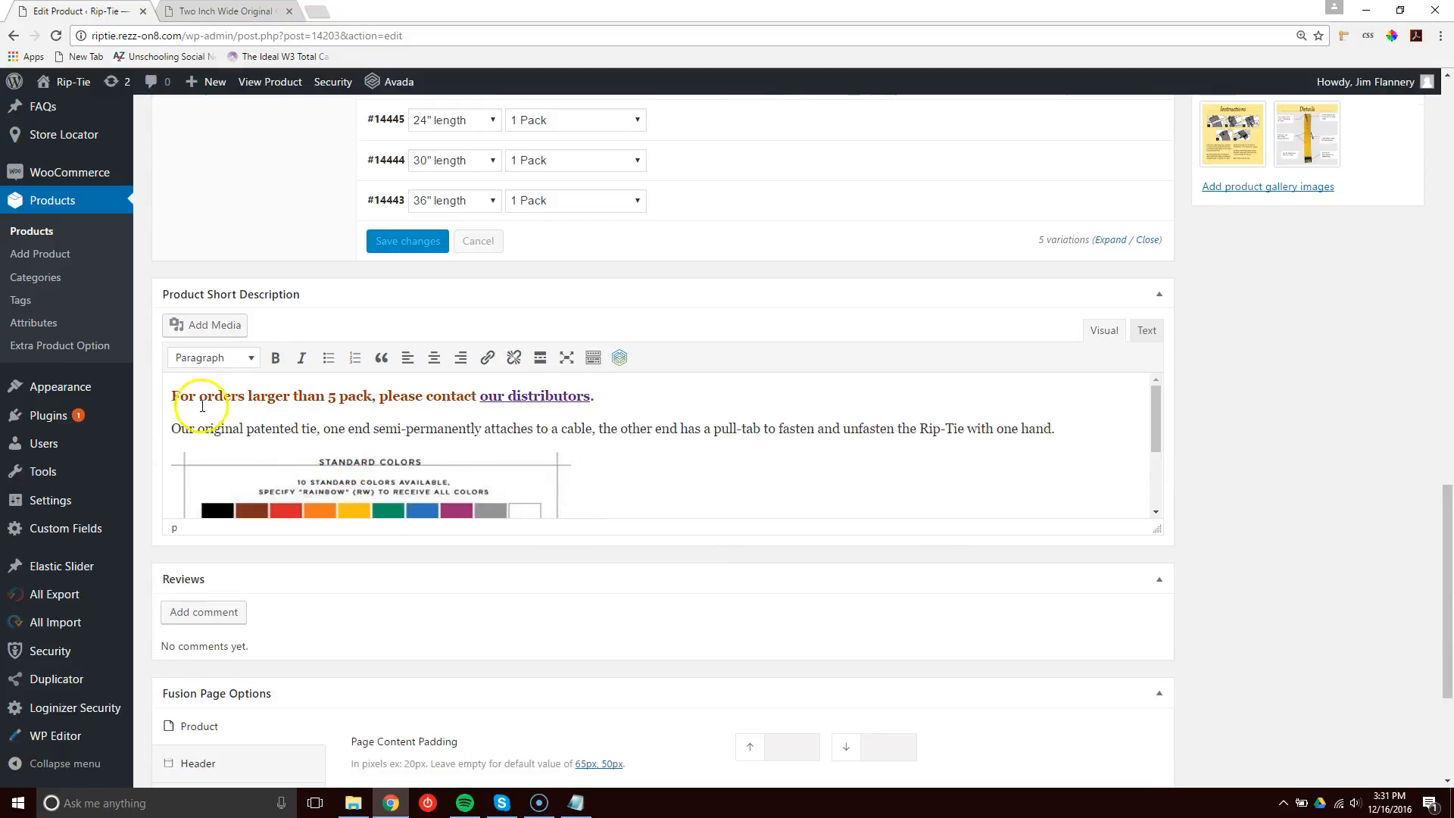
drag(206, 395, 424, 393)
drag(331, 430, 630, 428)
click(648, 429)
click(537, 393)
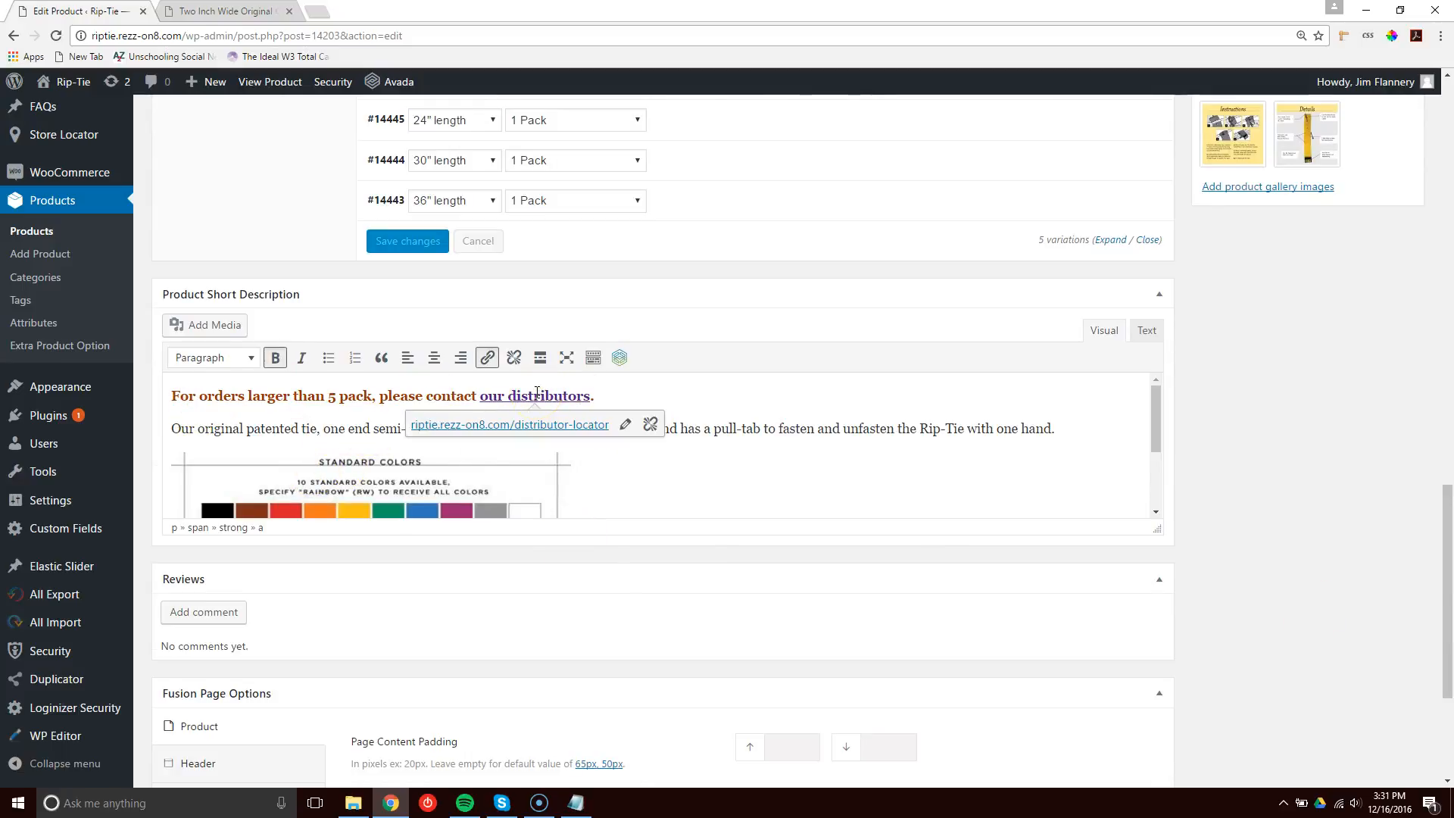
click(341, 394)
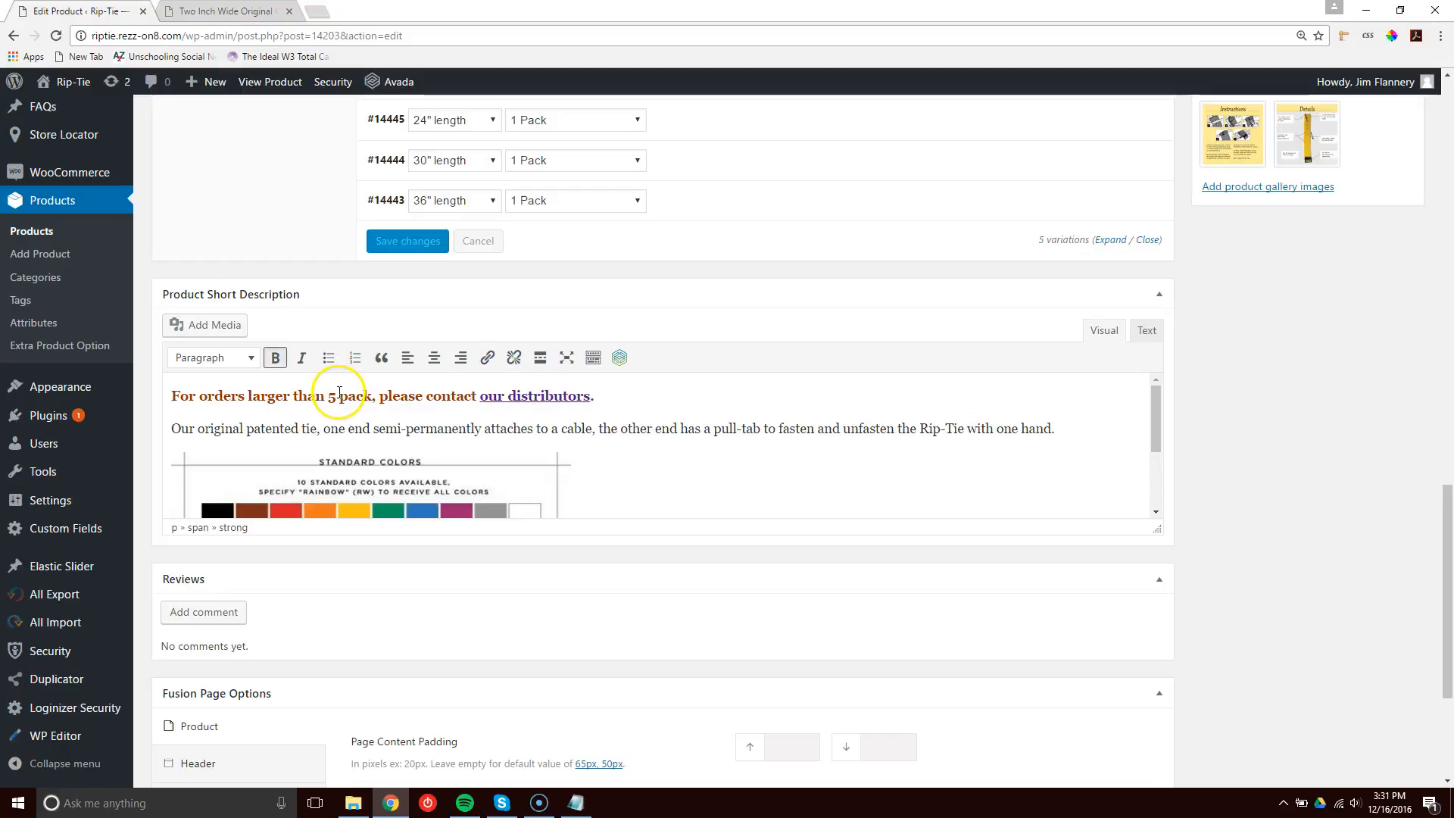
Open the demo video link in the short description for editing and select its URL.
scroll(753, 433, down, 3)
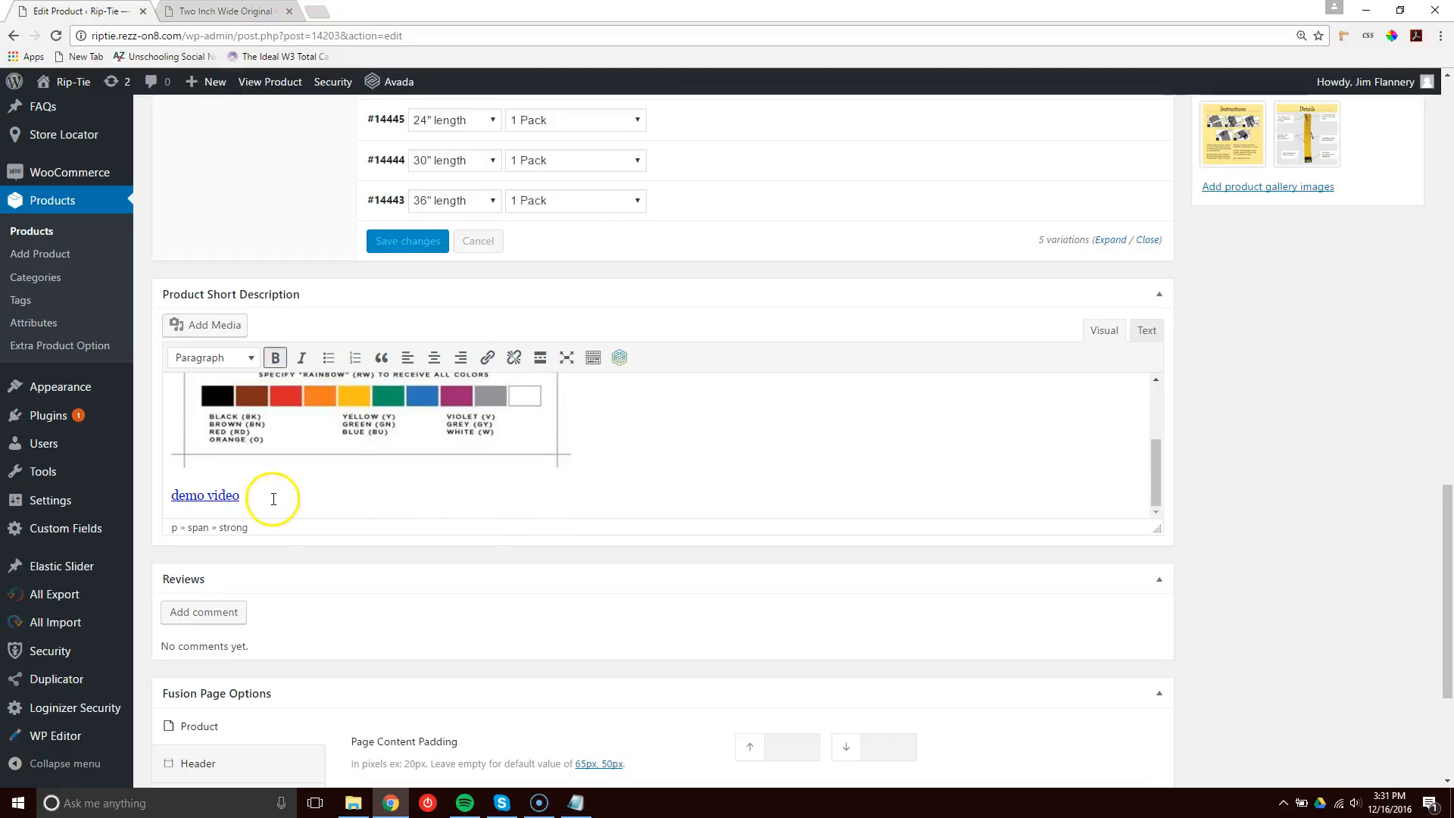
drag(273, 499, 177, 492)
click(208, 495)
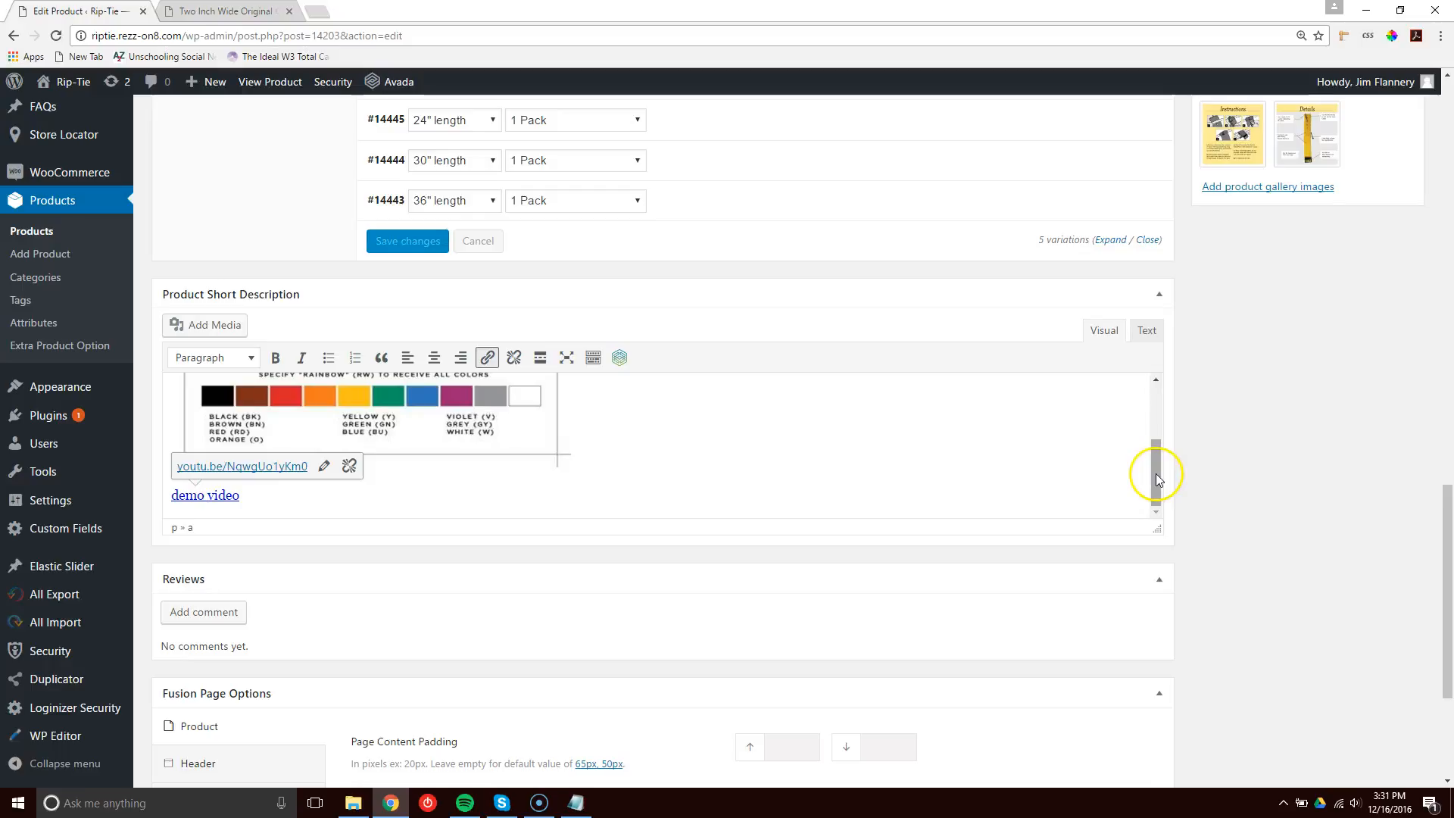
click(324, 466)
click(381, 467)
drag(380, 468, 177, 464)
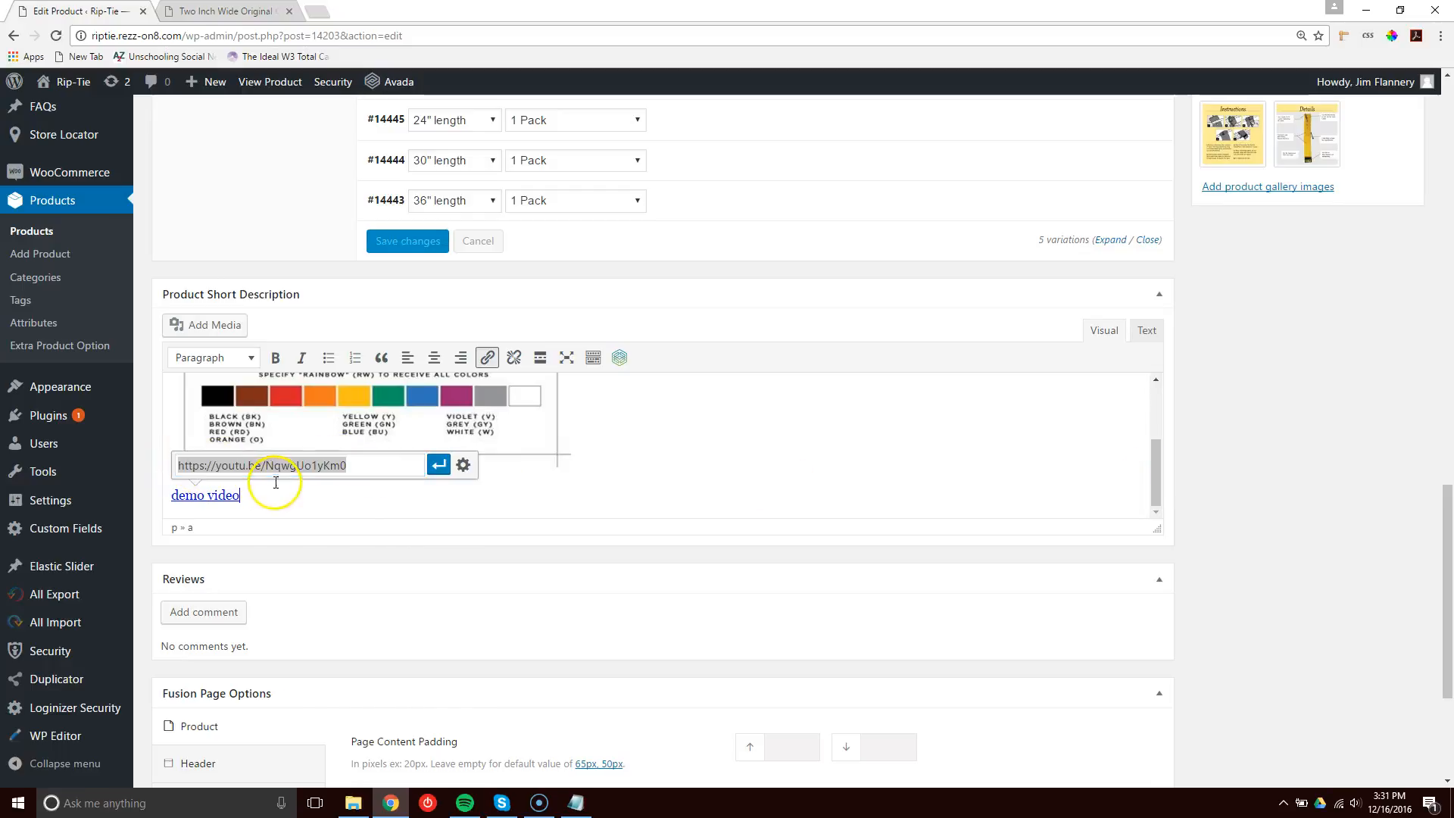
click(1251, 470)
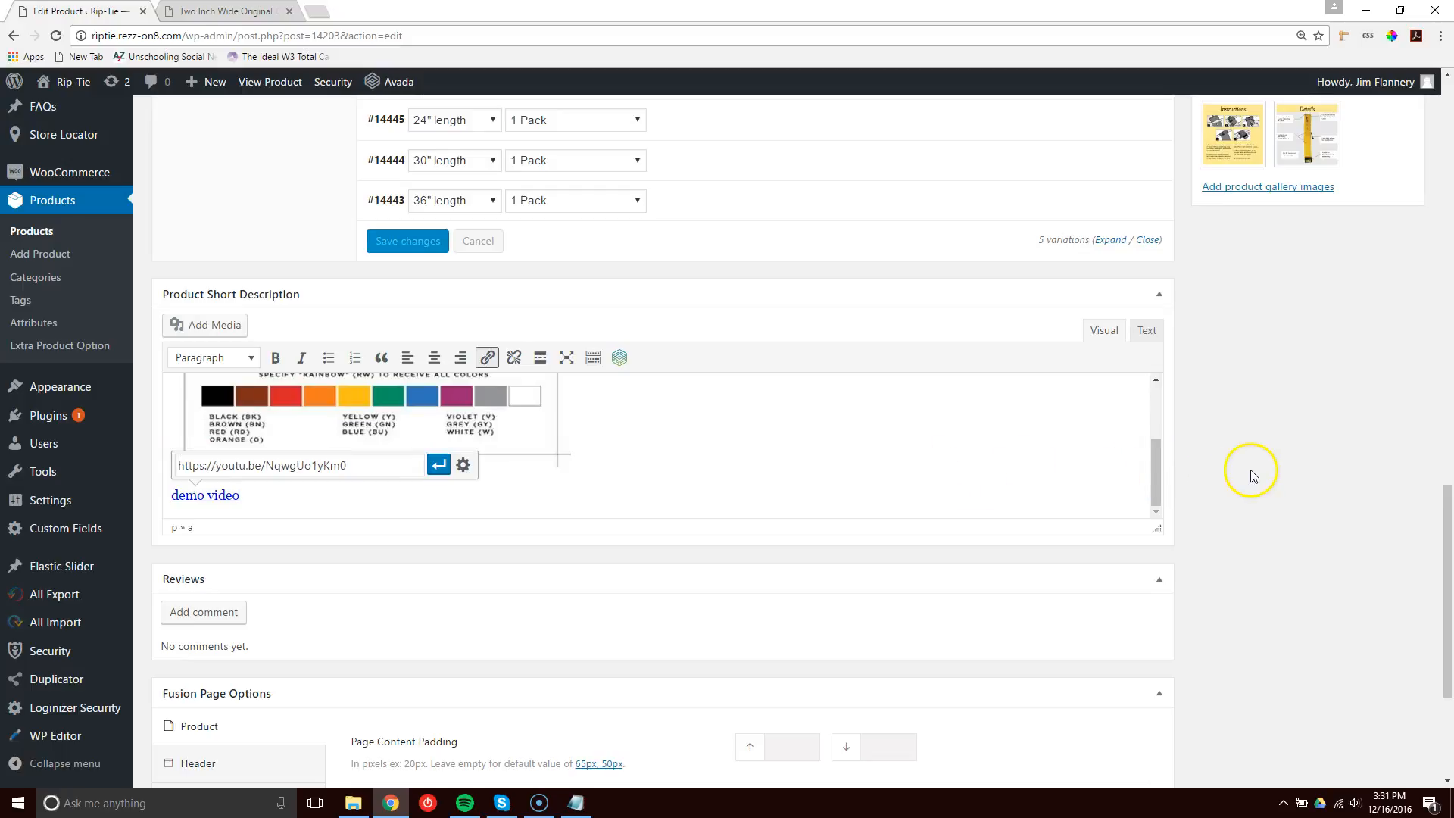
scroll(1251, 475, up, 15)
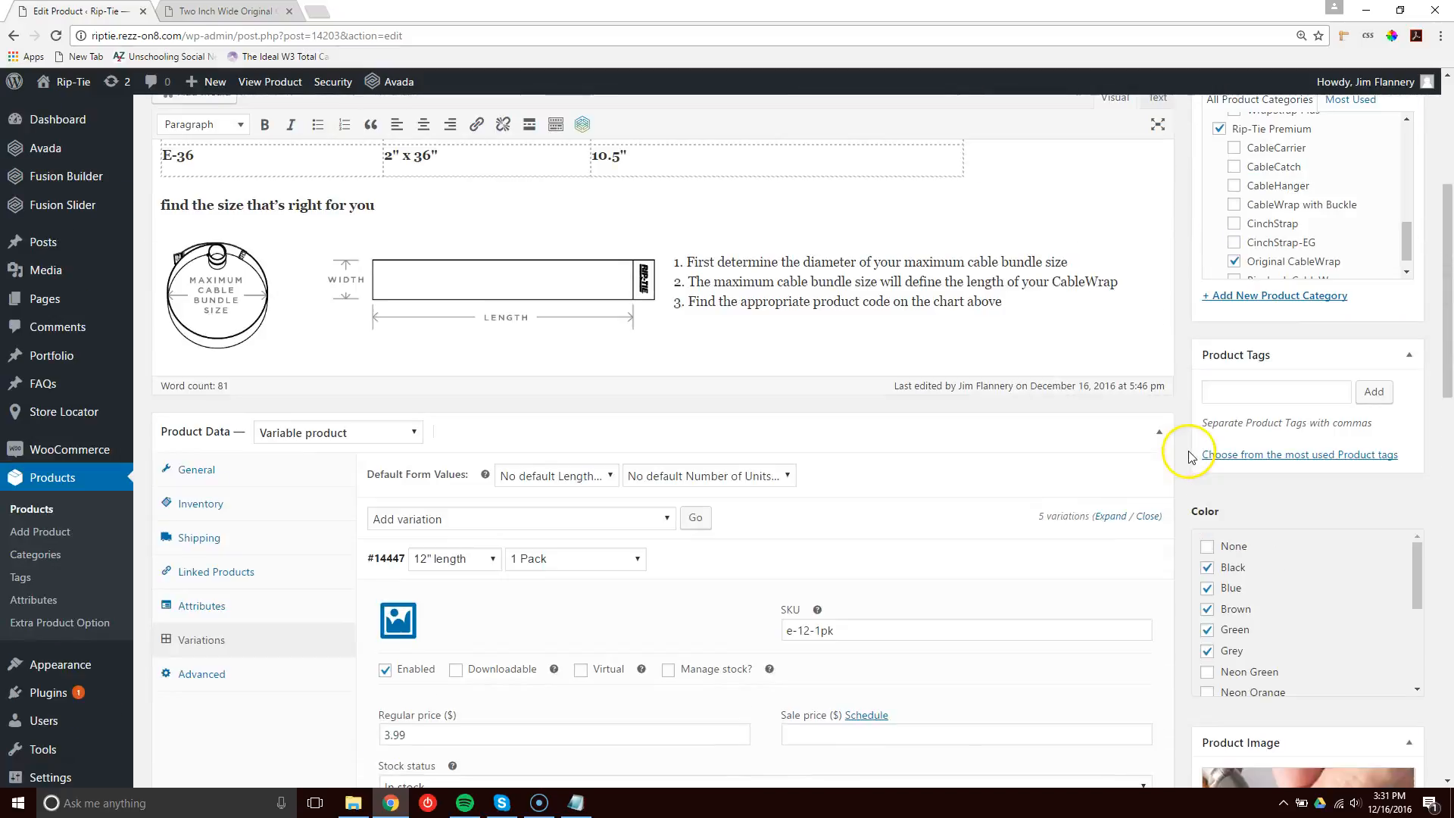
scroll(1195, 438, up, 5)
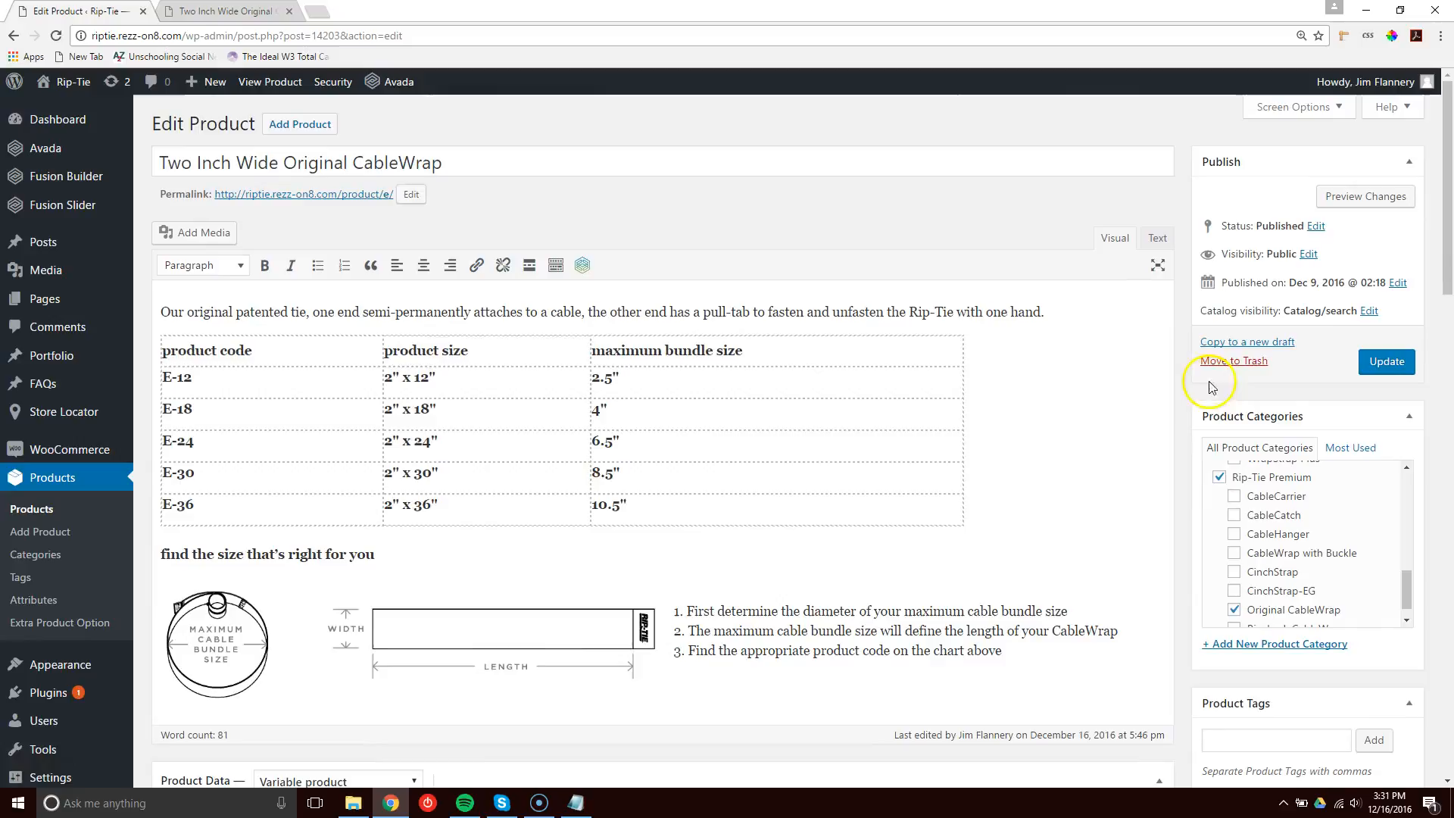